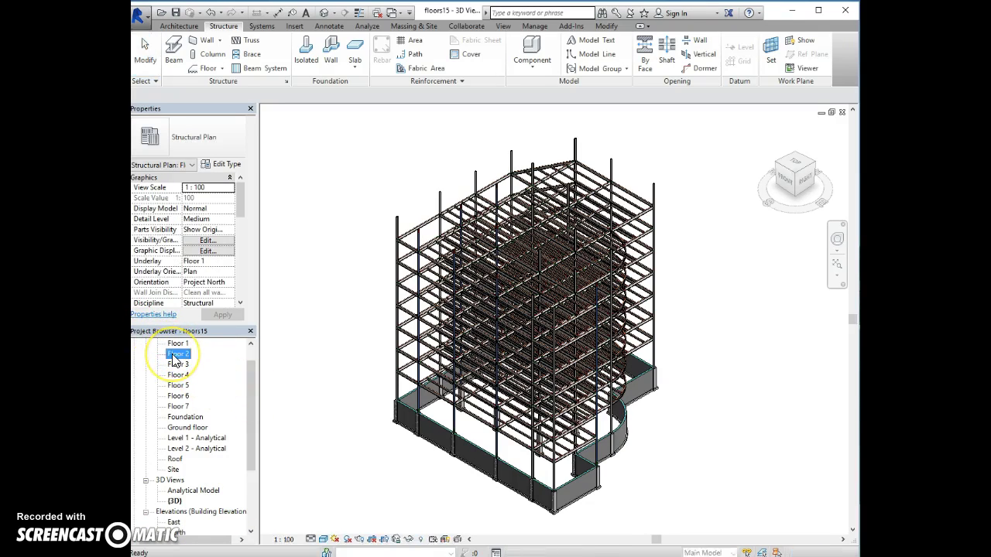
- Switch from the 3D frame view to the Floor 2 structural plan
double_click(177, 355)
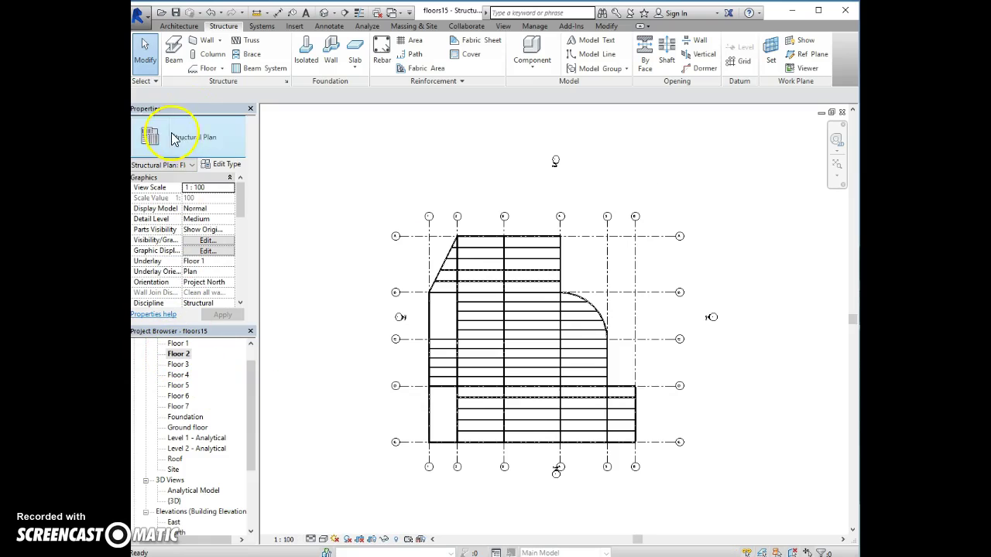
- Start a 160mm Concrete with Corus-ComFlor 46 floor with Height Offset set to 160
left_click(208, 68)
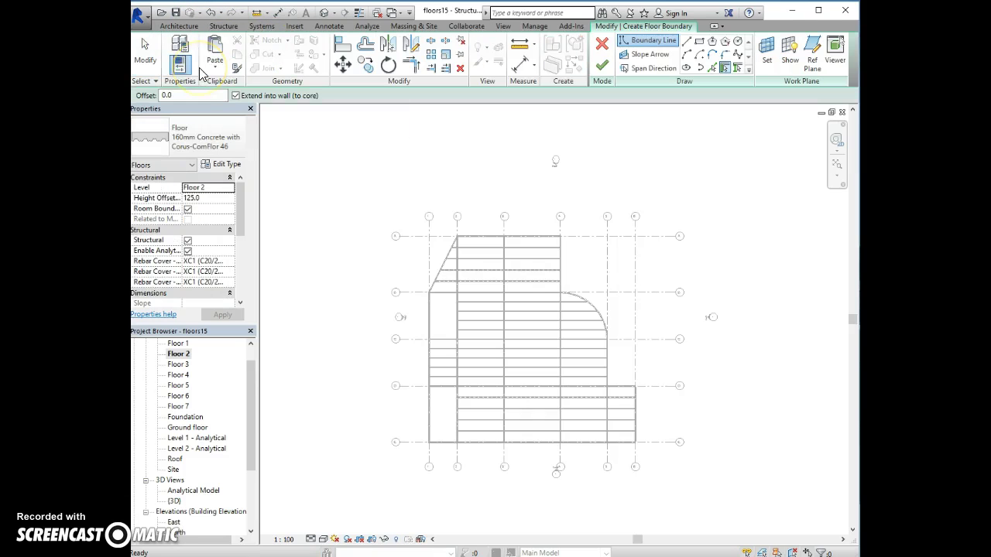
left_click(194, 147)
left_click(194, 147)
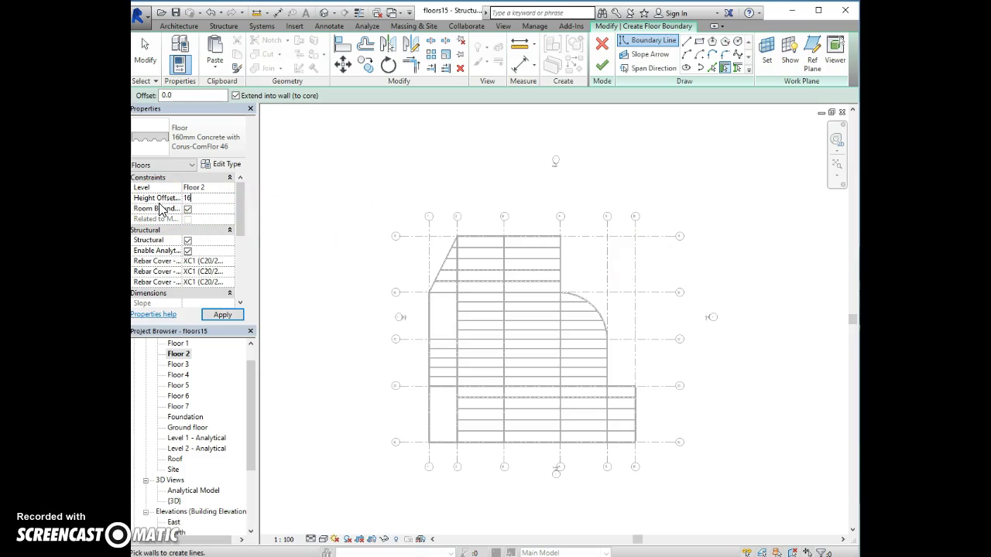
left_click(291, 222)
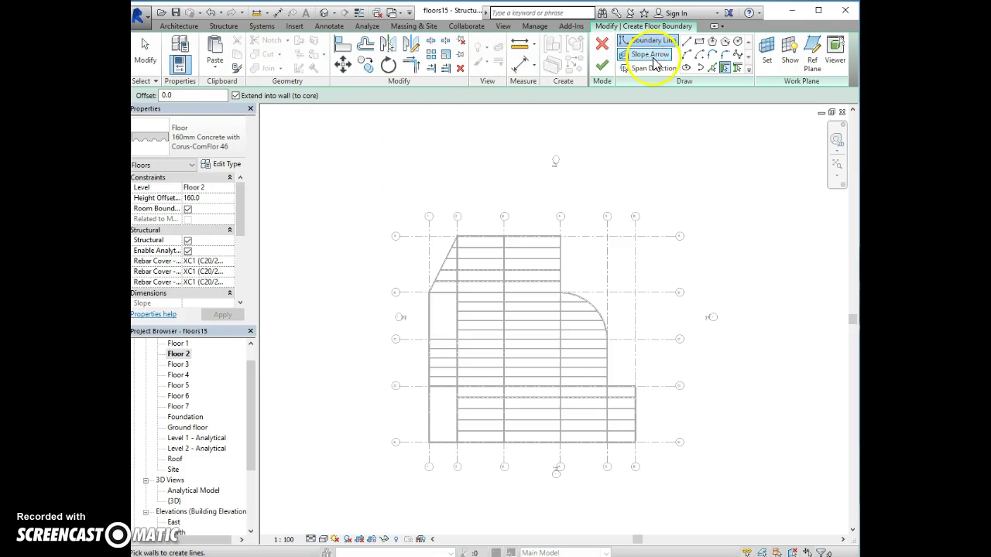
- Pick the top, curved and right-side perimeter beams as floor boundary lines
left_click(739, 70)
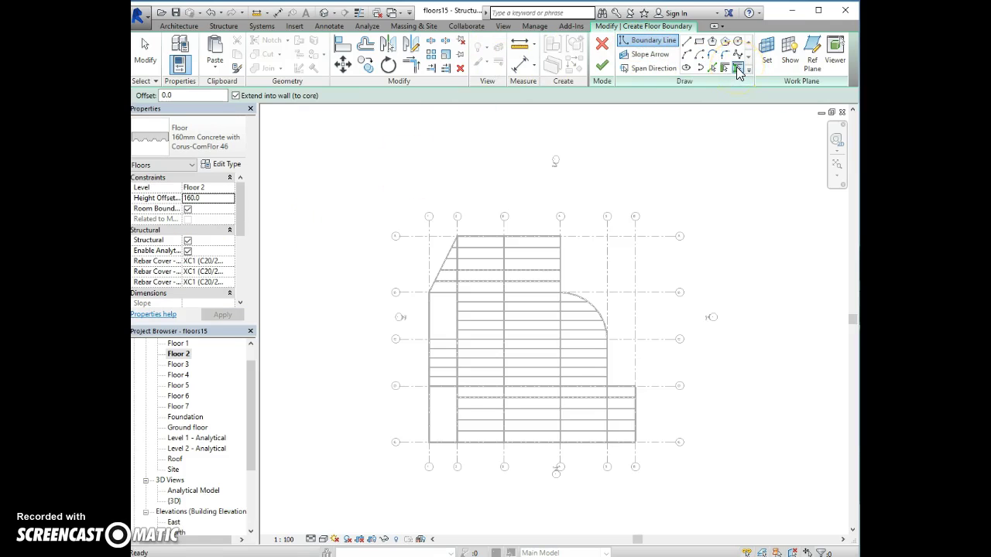
left_click(484, 236)
left_click(560, 263)
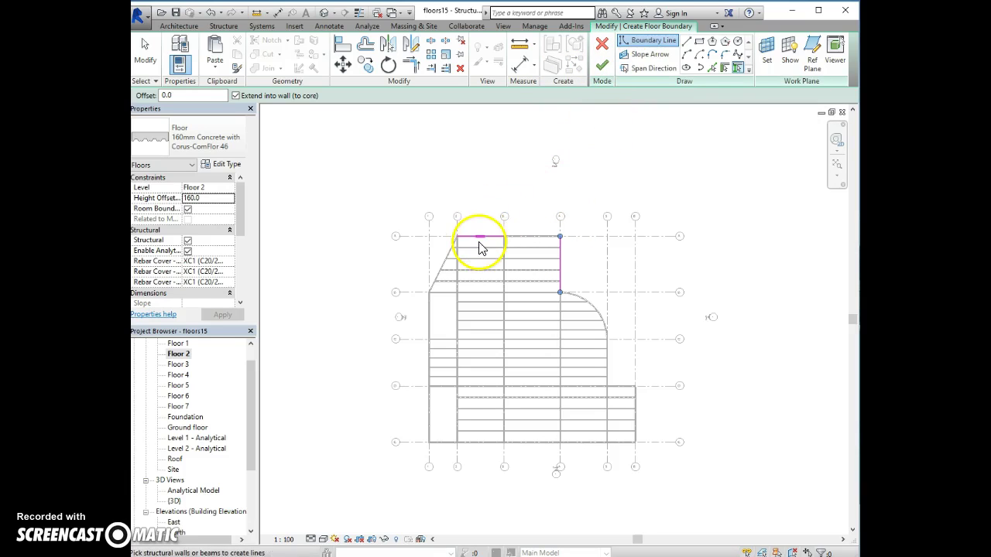
left_click(523, 245)
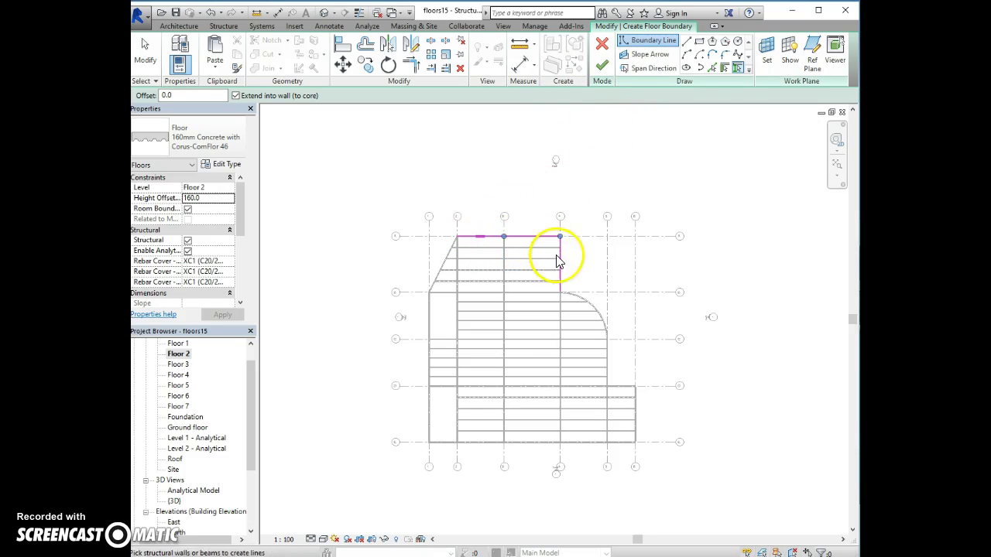
left_click(571, 297)
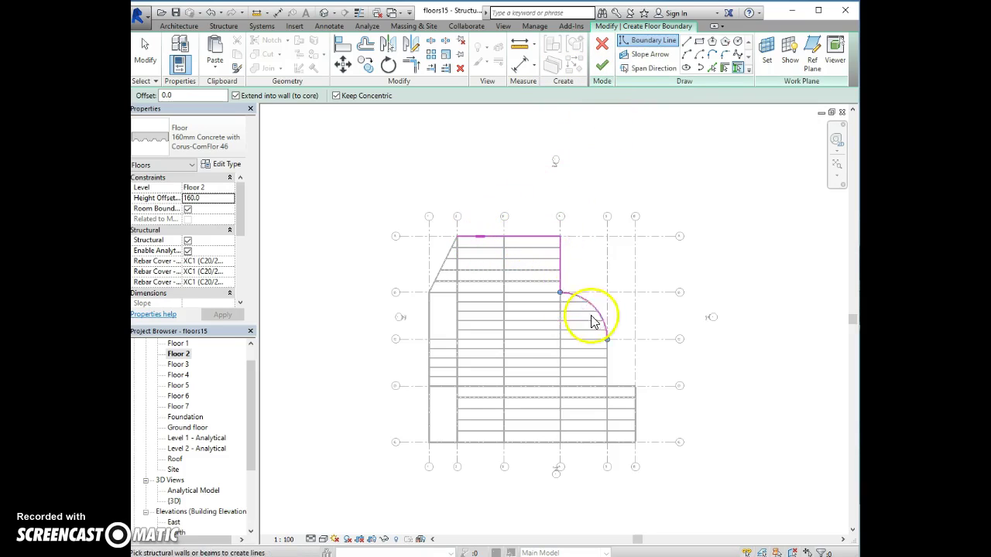
left_click(609, 356)
left_click(620, 386)
left_click(634, 408)
left_click(623, 441)
- Pick the bottom, left and diagonal beams to close the 16-line boundary
left_click(577, 444)
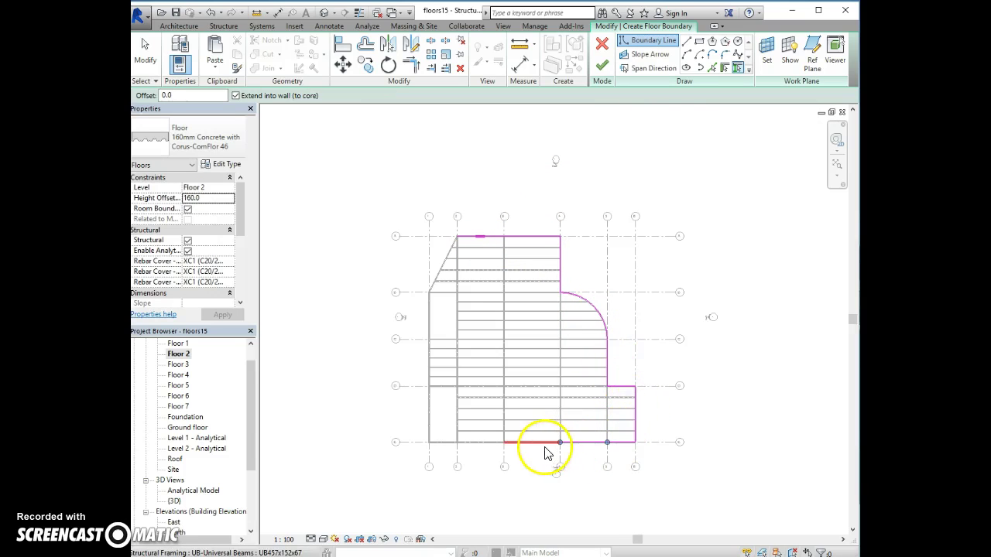
left_click(545, 444)
left_click(480, 443)
left_click(442, 447)
left_click(429, 422)
left_click(430, 363)
left_click(429, 314)
left_click(438, 276)
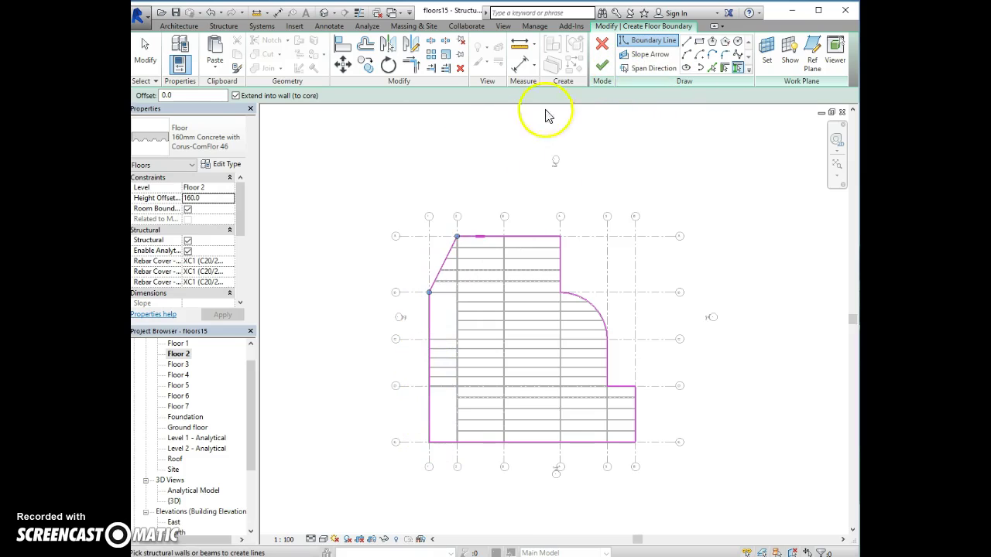
left_click(146, 48)
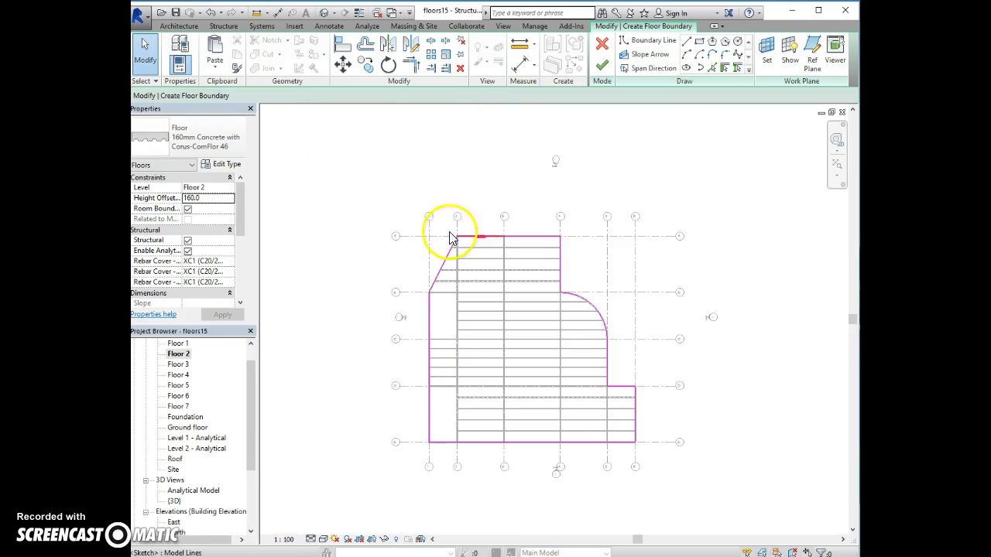
- Select all 16 boundary lines and set their concrete cantilever to -150
mouse_move(370, 195)
left_mouse_down()
mouse_move(554, 363)
mouse_move(676, 519)
left_mouse_up()
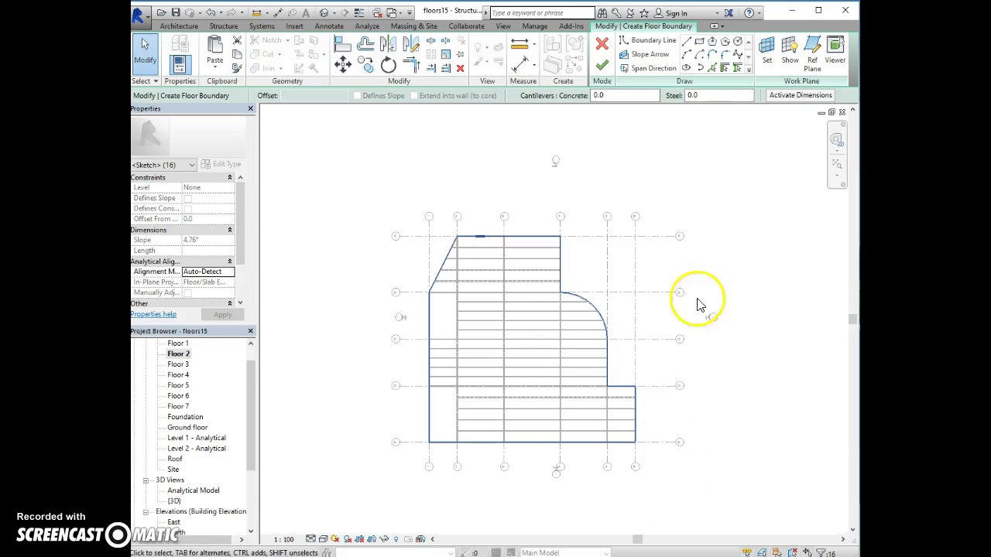
left_click_drag(607, 93, 584, 102)
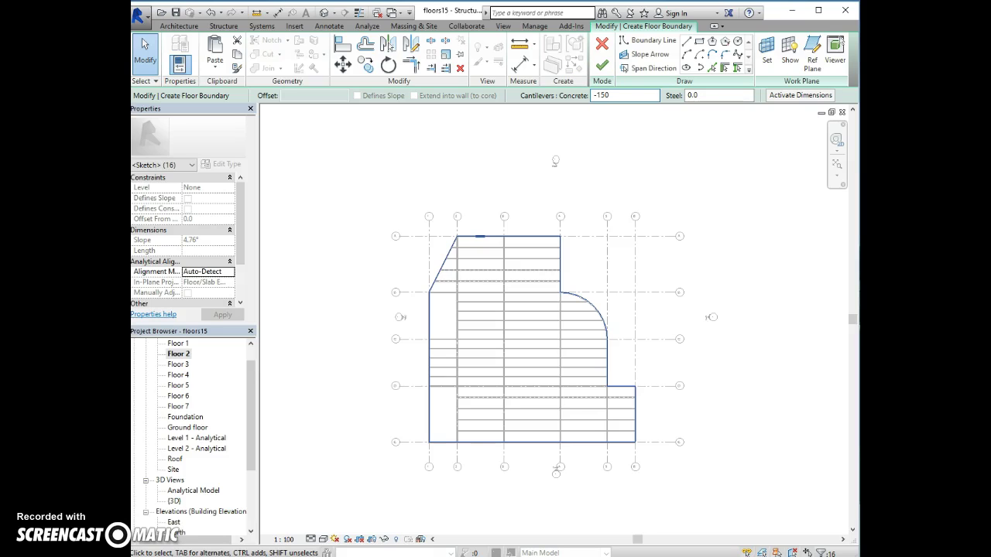
key("Return")
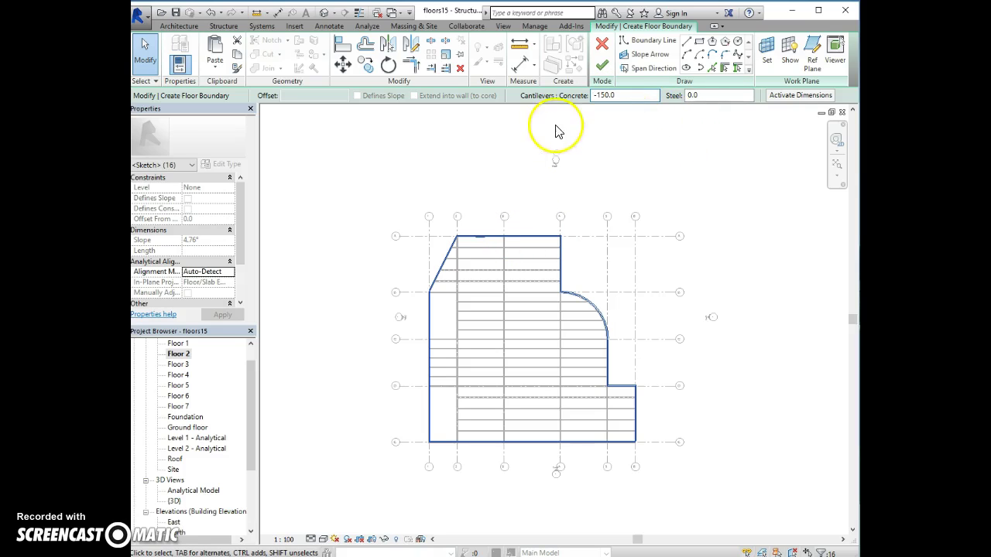
- Zoom in and select the bottom boundary edges between grids 3 and 6
left_click(619, 150)
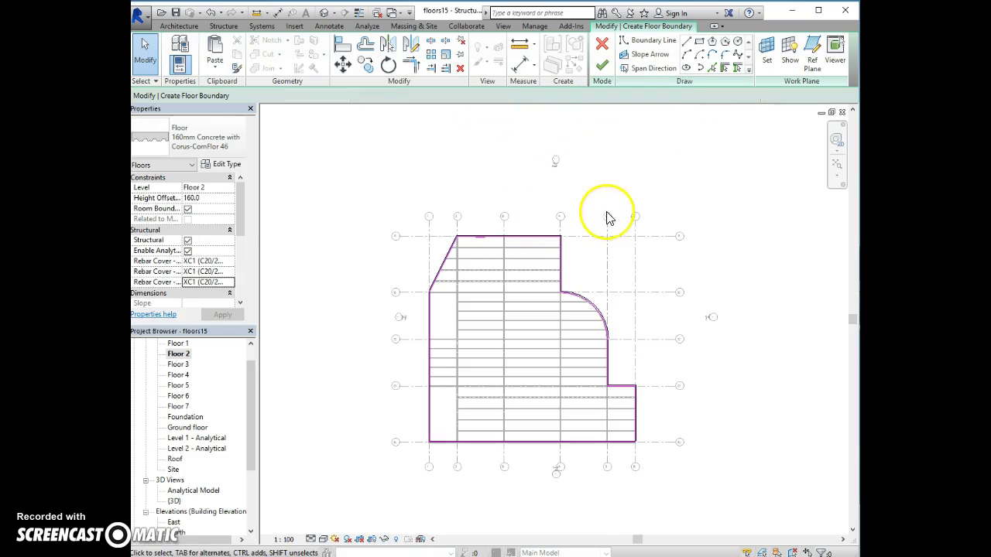
scroll(608, 218, "up", 2)
scroll(609, 221, "up", 1)
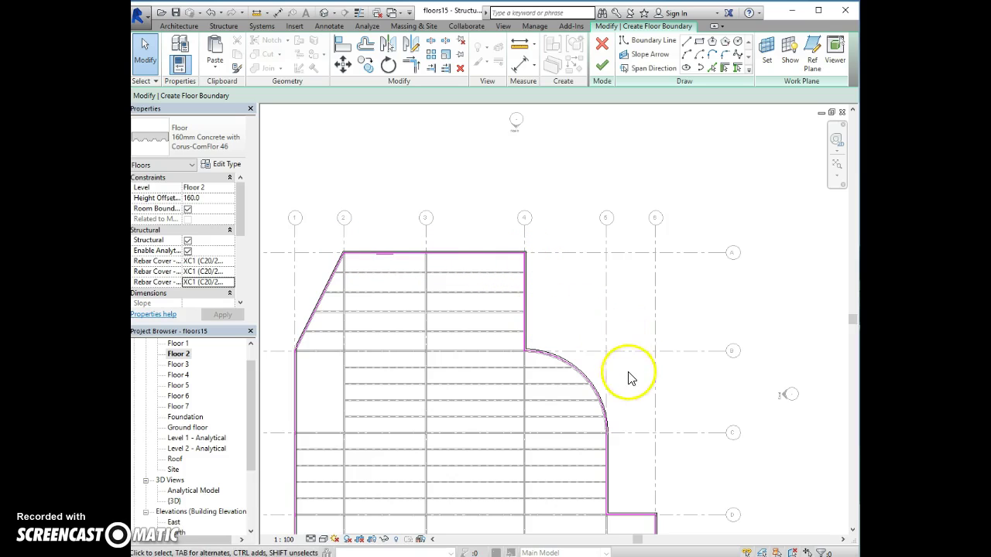
middle_click_drag(650, 372, 703, 128)
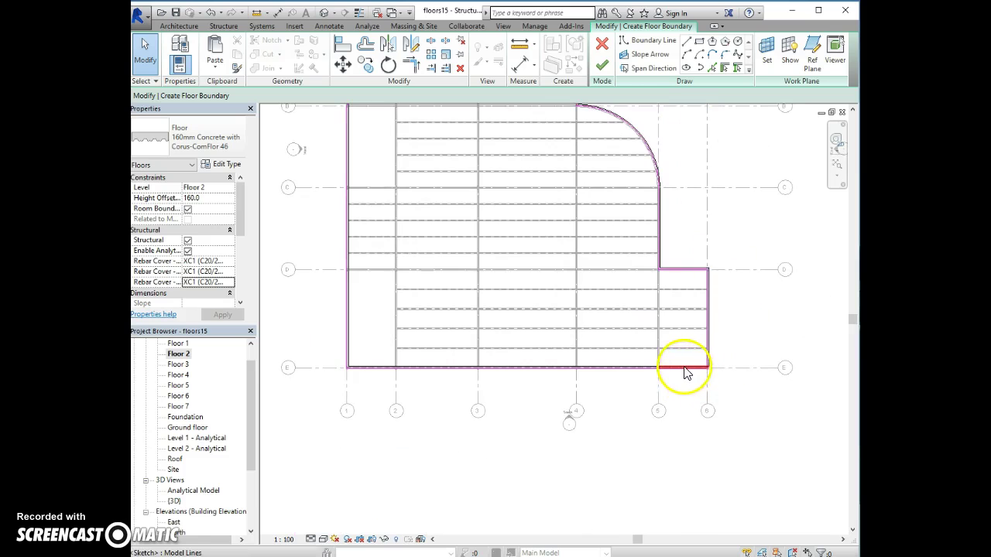
scroll(685, 373, "up", 4)
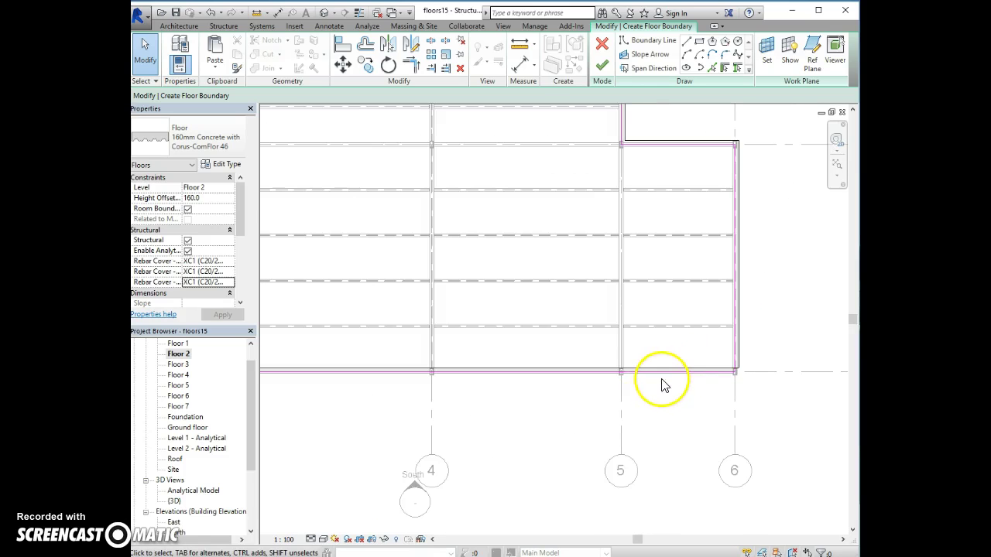
scroll(750, 394, "down", 3)
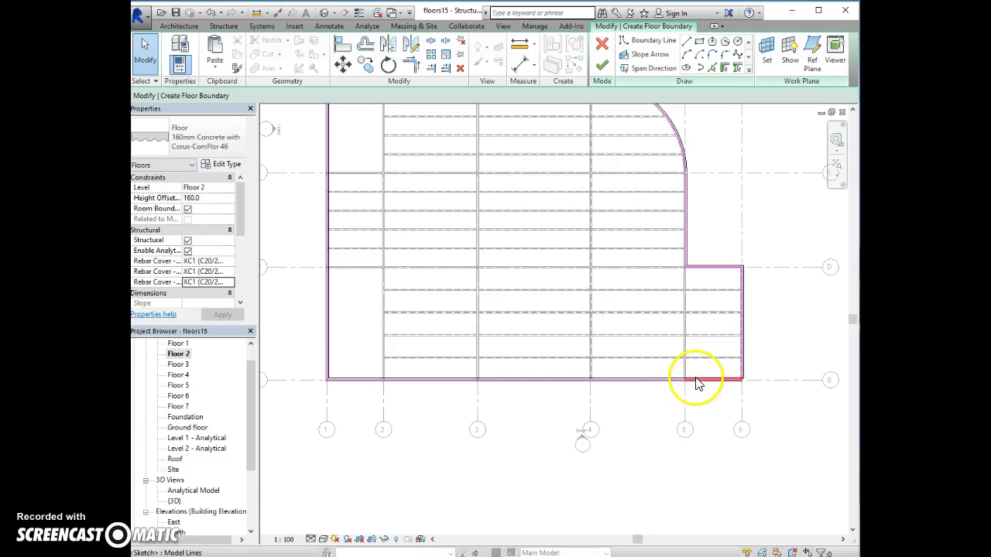
left_click(698, 380)
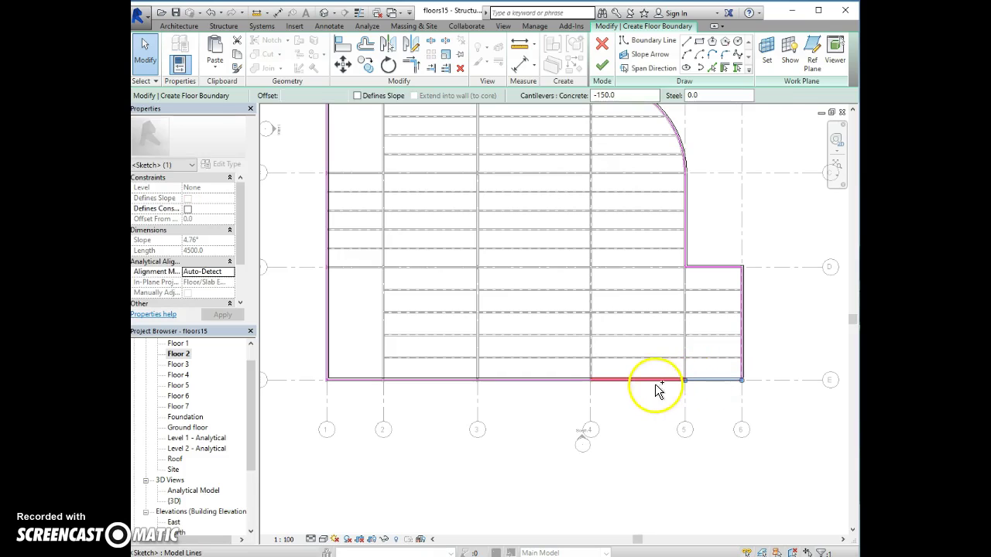
left_click(651, 380, "ctrl")
left_click(546, 380, "ctrl")
- Add the remaining bottom, left and diagonal edges and give them a 150 cantilever
left_click(439, 379, "ctrl")
left_click(357, 380, "ctrl")
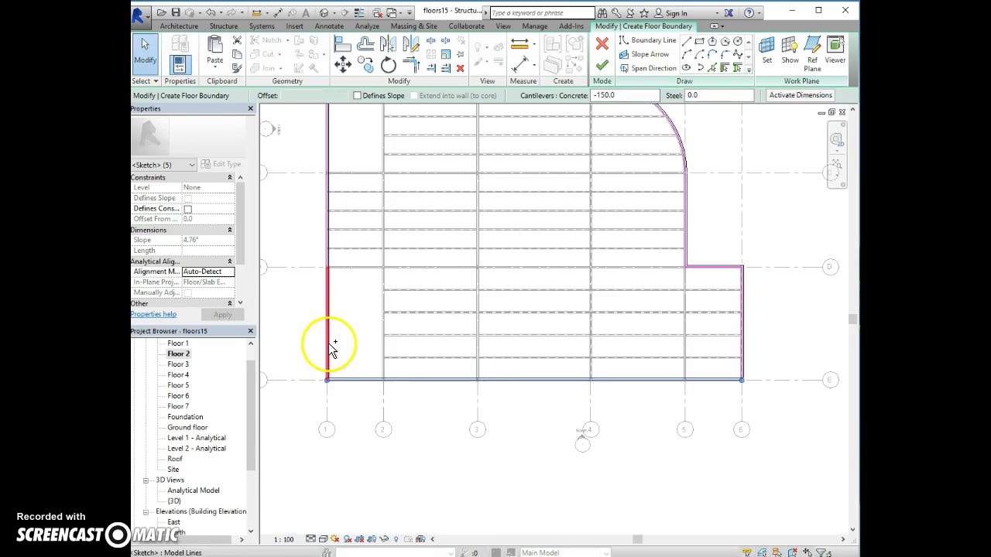
left_click(327, 344, "ctrl")
left_click(328, 219, "ctrl")
left_click(329, 157, "ctrl")
middle_click_drag(359, 161, 367, 297)
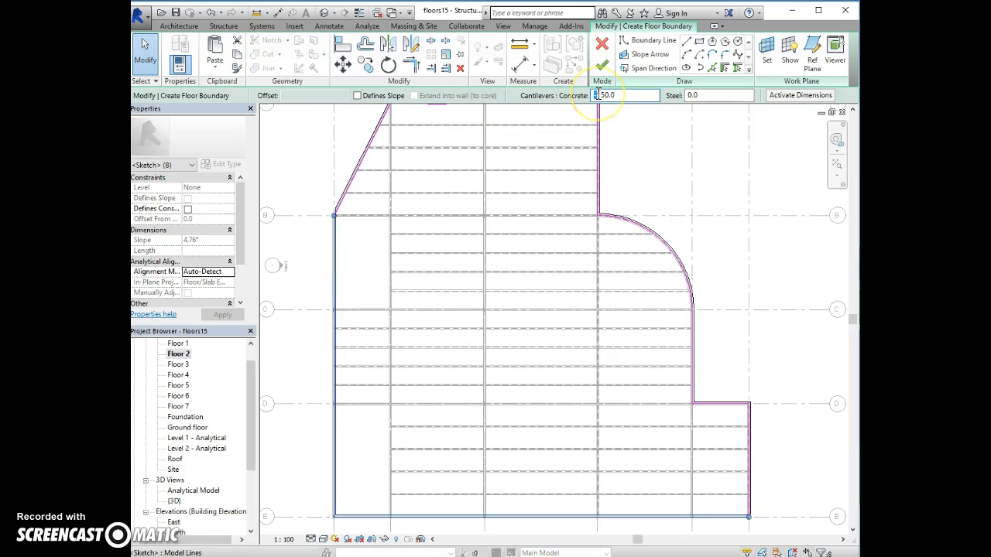
key("Return")
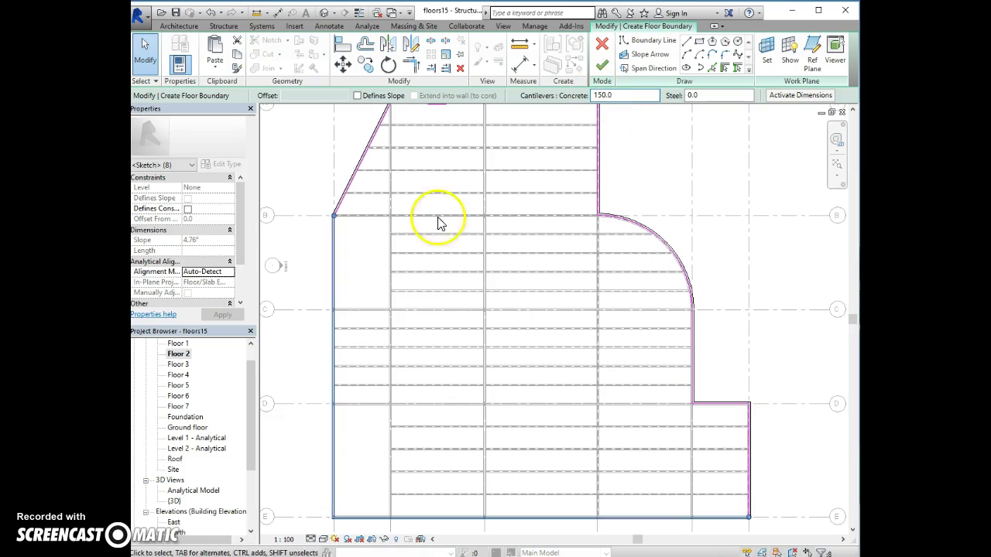
left_click(346, 288)
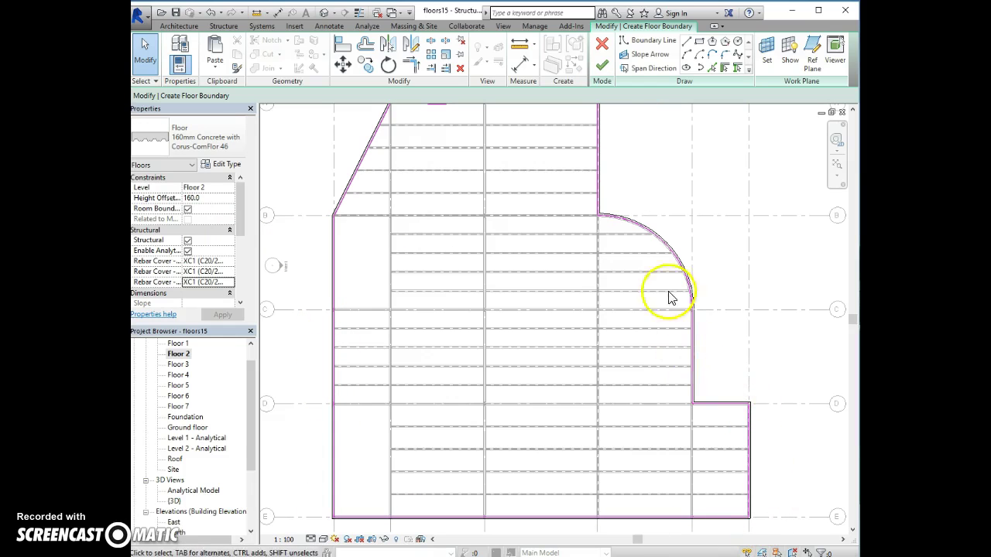
- Align the span direction to the vertical boundary line and finish the sketch to create the slab
left_click(647, 68)
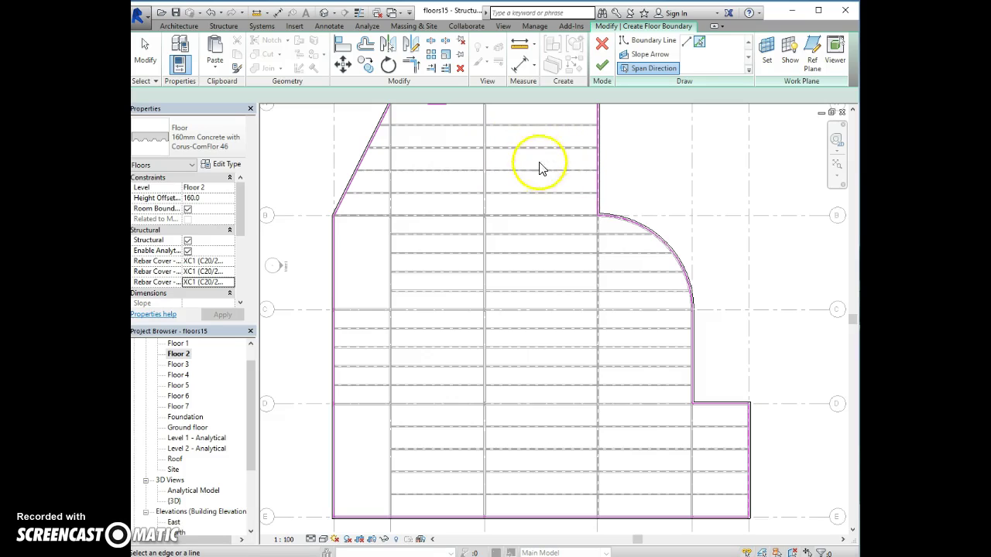
left_click(598, 163)
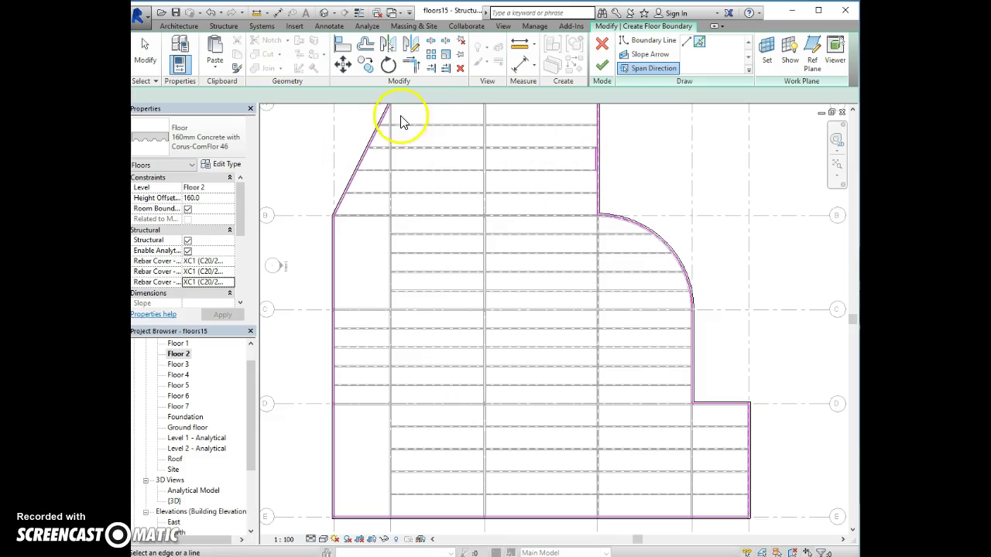
left_click(603, 68)
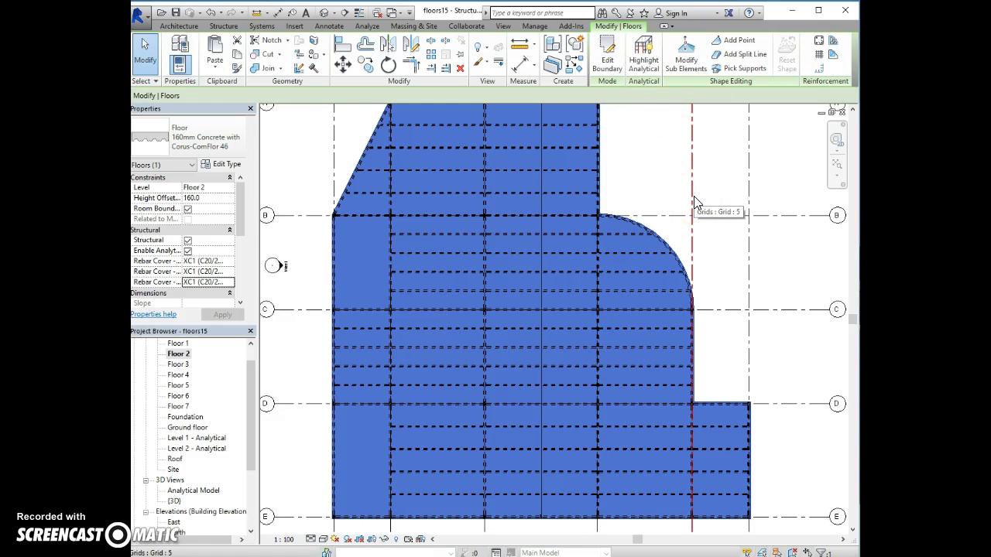
scroll(694, 202, "down", 2)
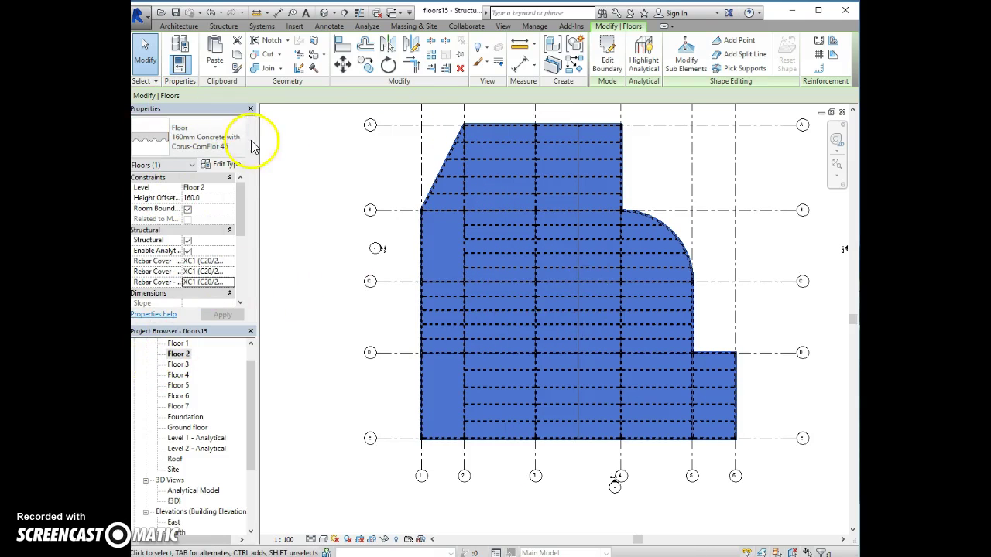
- Deselect the slab and switch to the {3D} view of the frame
left_click(284, 144)
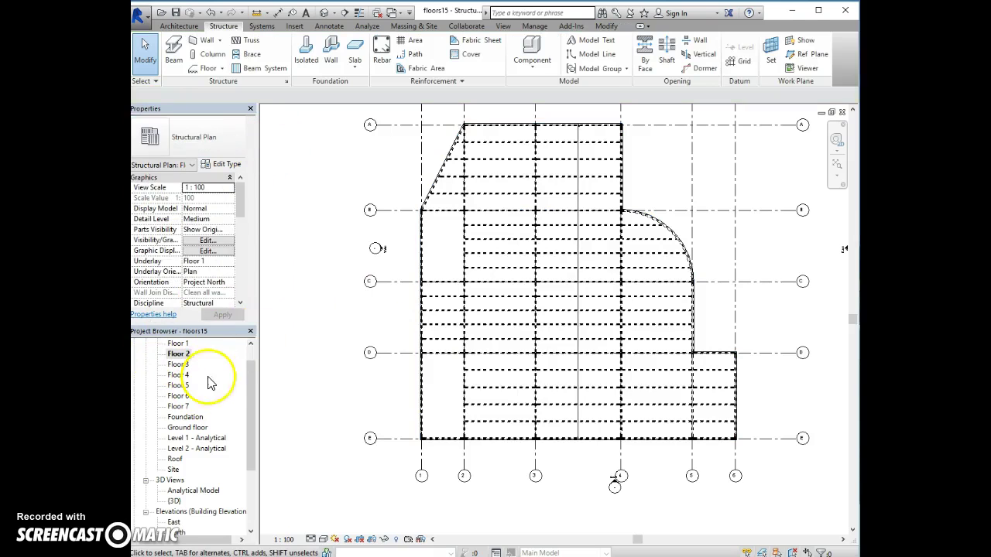
left_click(328, 13)
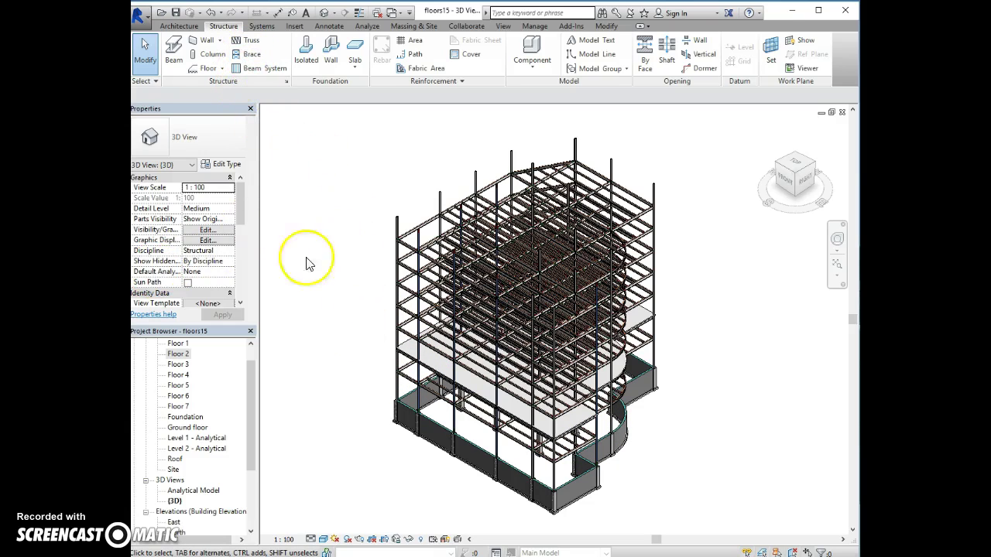
- In the North elevation, select the Floor 2 slab, filtering the selection to Floors only
double_click(178, 532)
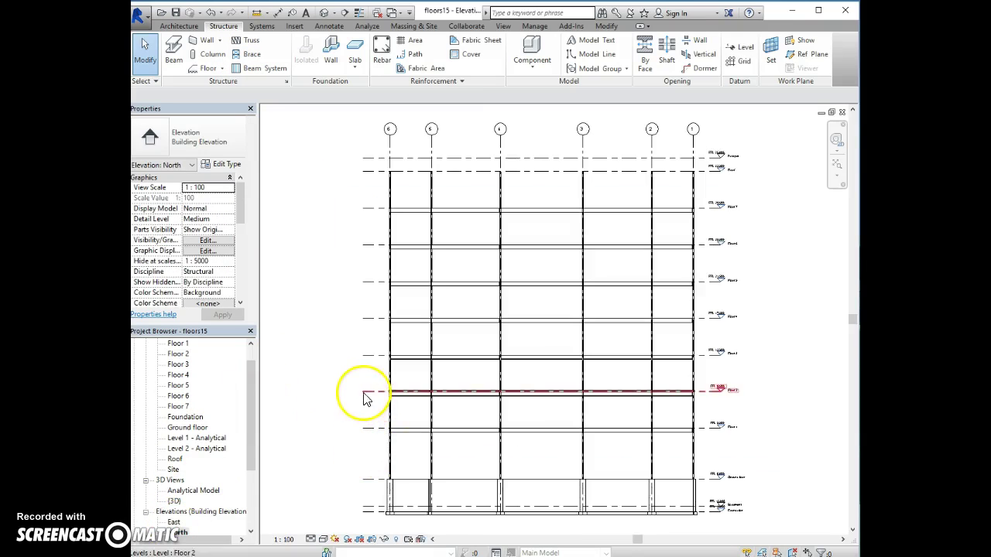
left_click_drag(342, 379, 747, 417)
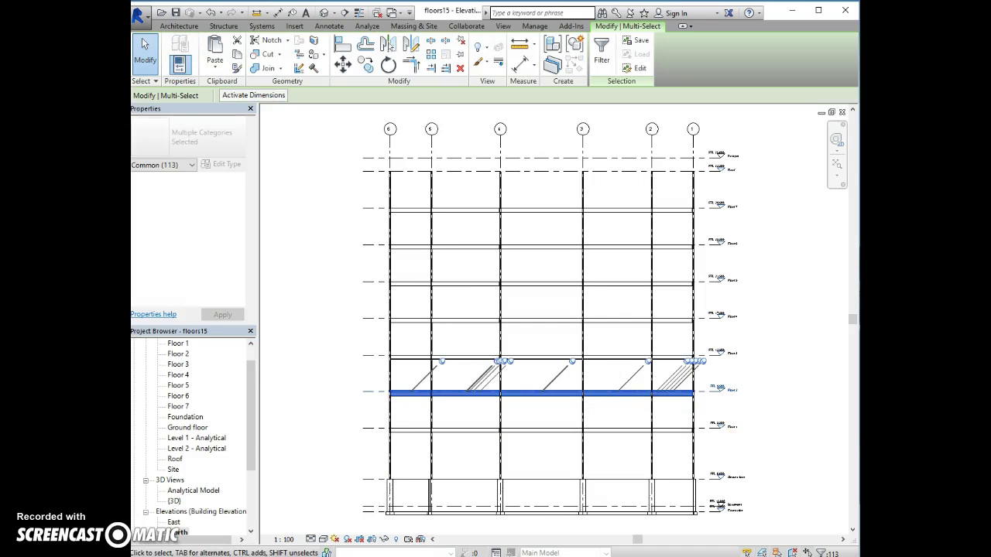
left_click(601, 53)
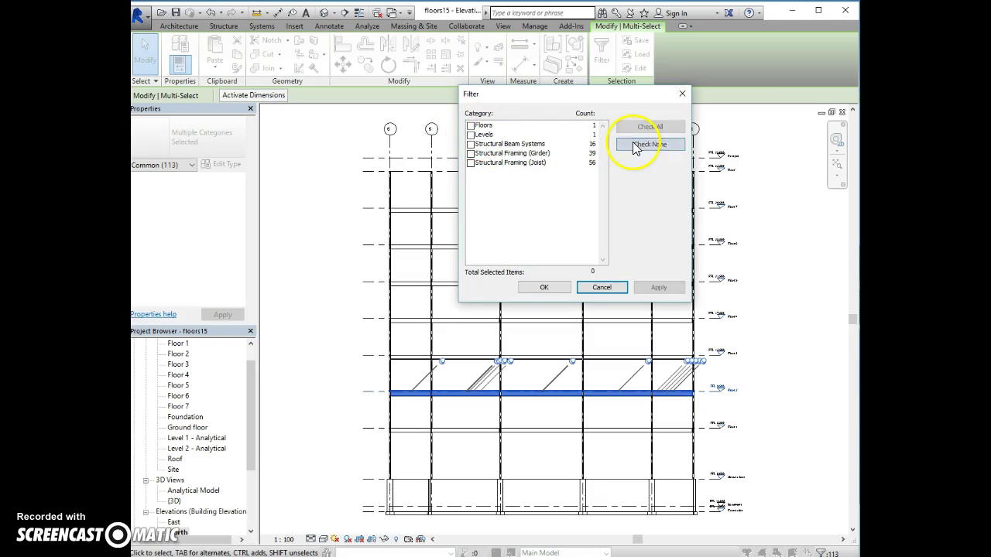
left_click(471, 125)
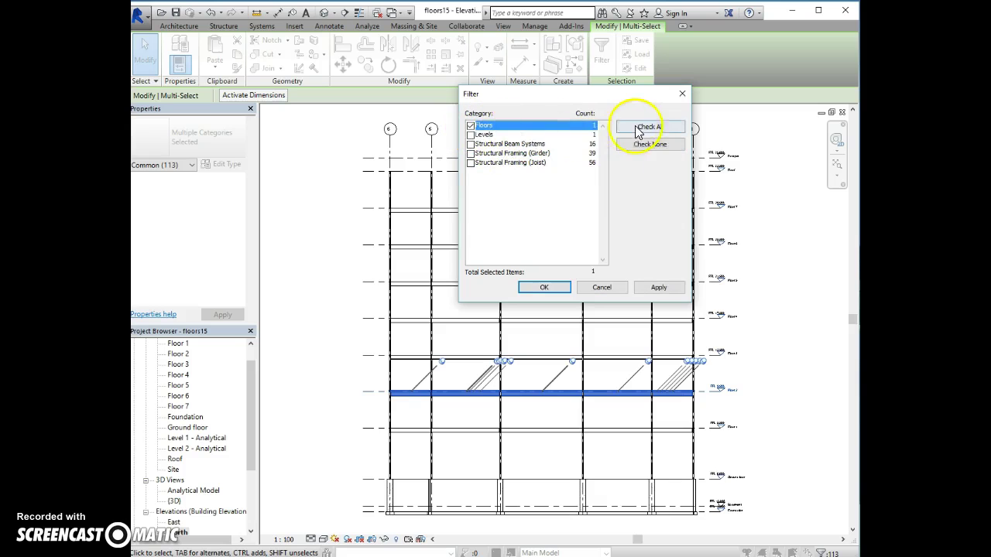
left_click(539, 287)
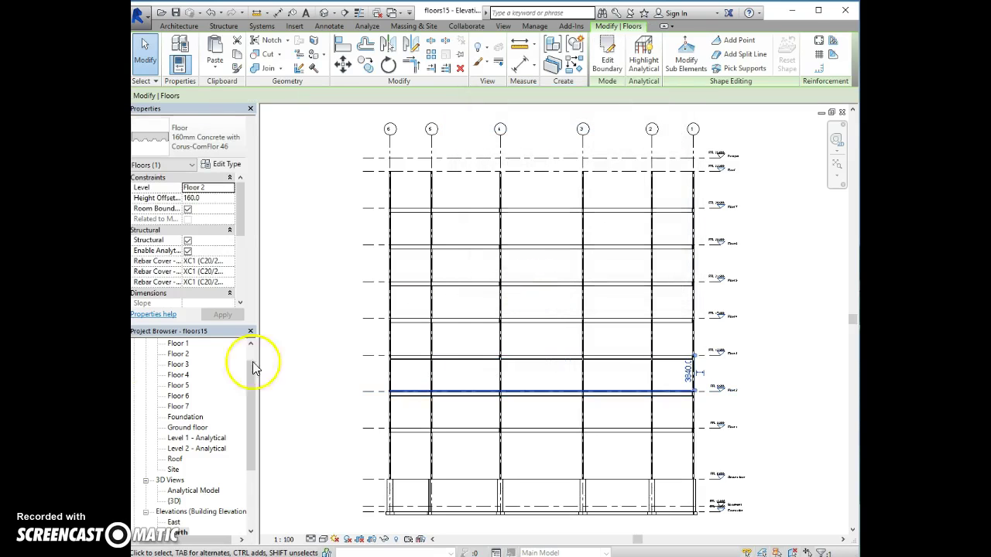
- Paste the slab aligned to selected levels Floor 1 and Floors 3–7
left_click(222, 68)
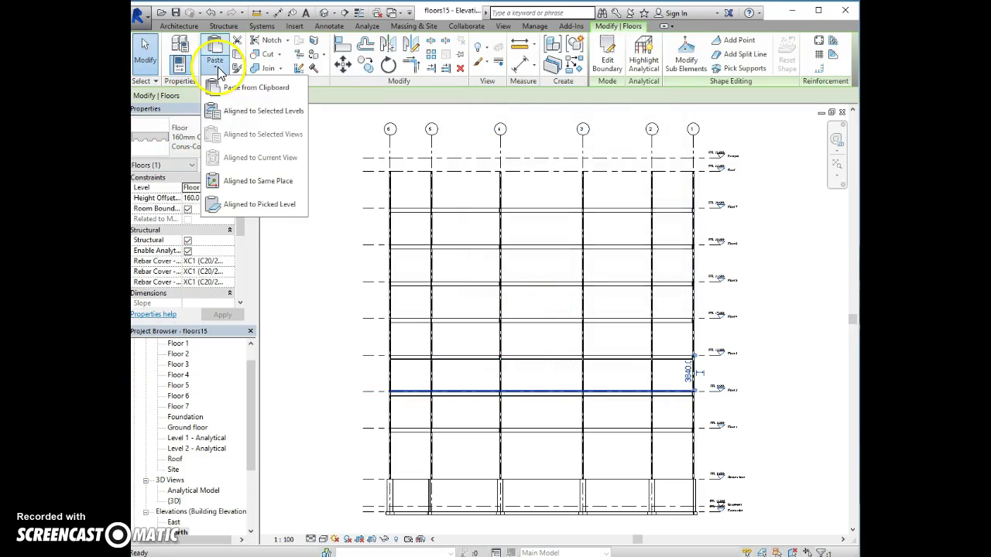
left_click(239, 113)
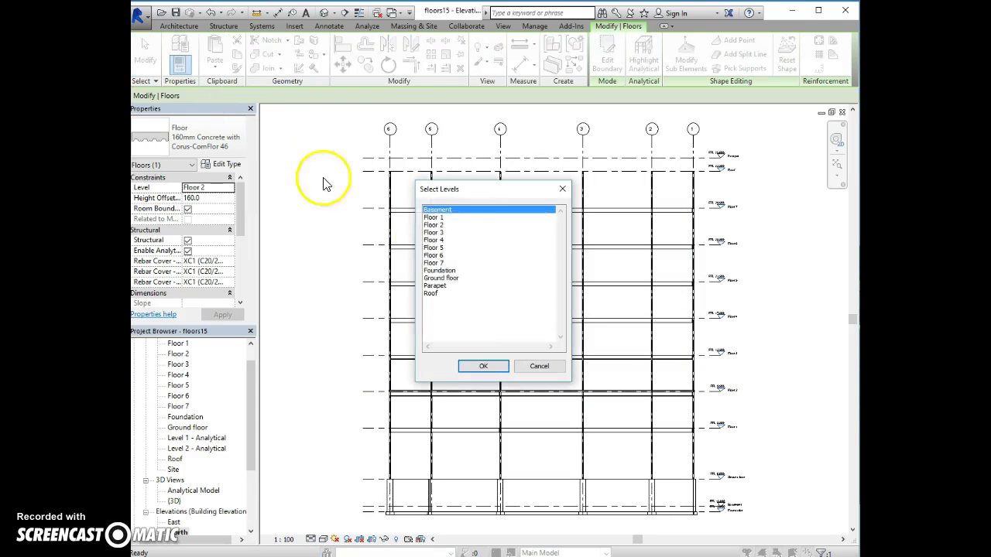
left_click(438, 219)
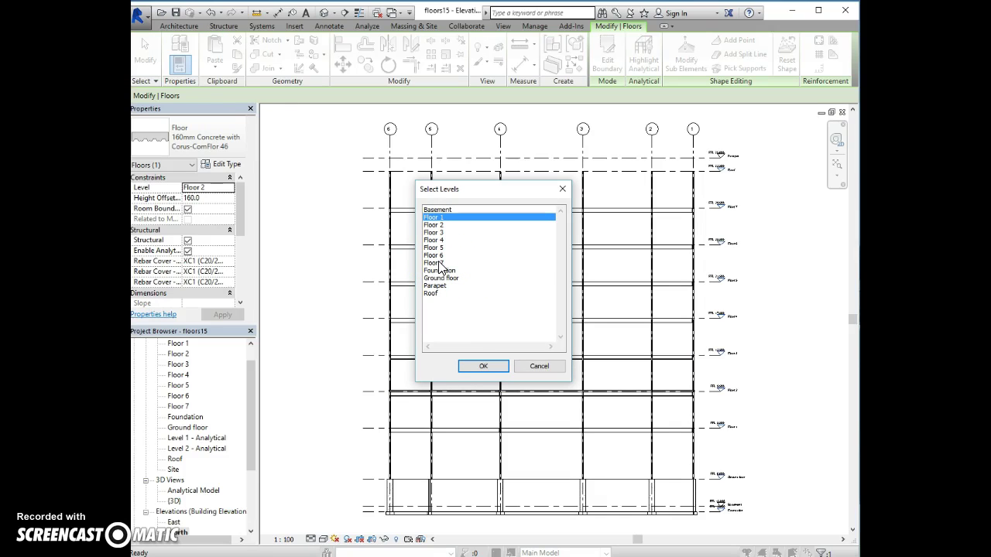
left_click(434, 218, "shift")
left_click(434, 224, "ctrl")
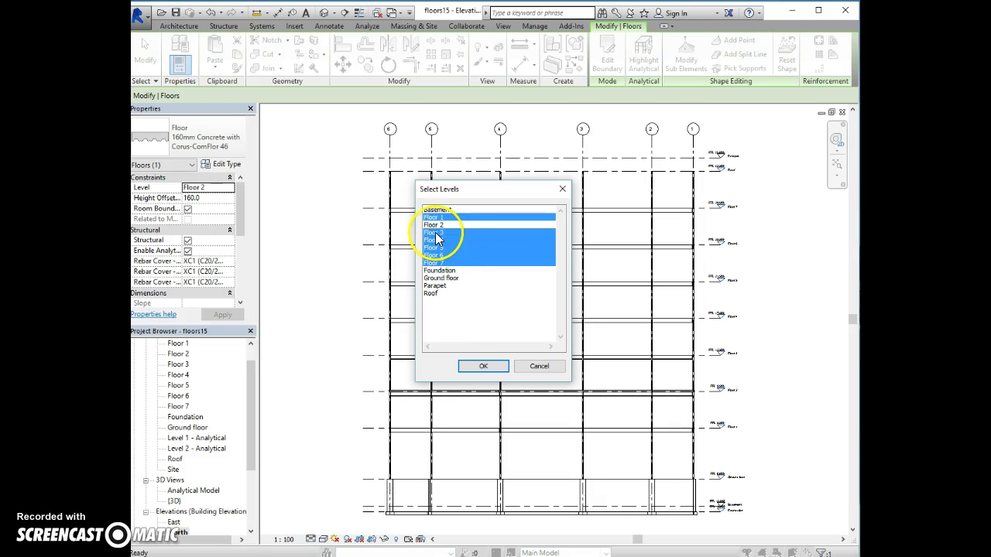
left_click(480, 367)
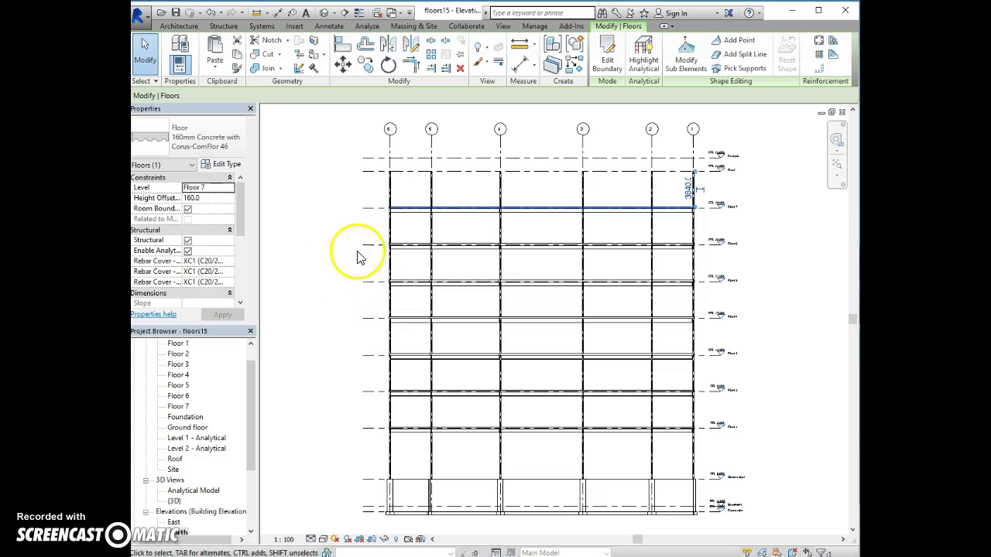
- Review the stacked slabs in the {3D} view, then open the Ground floor structural plan
left_click(310, 213)
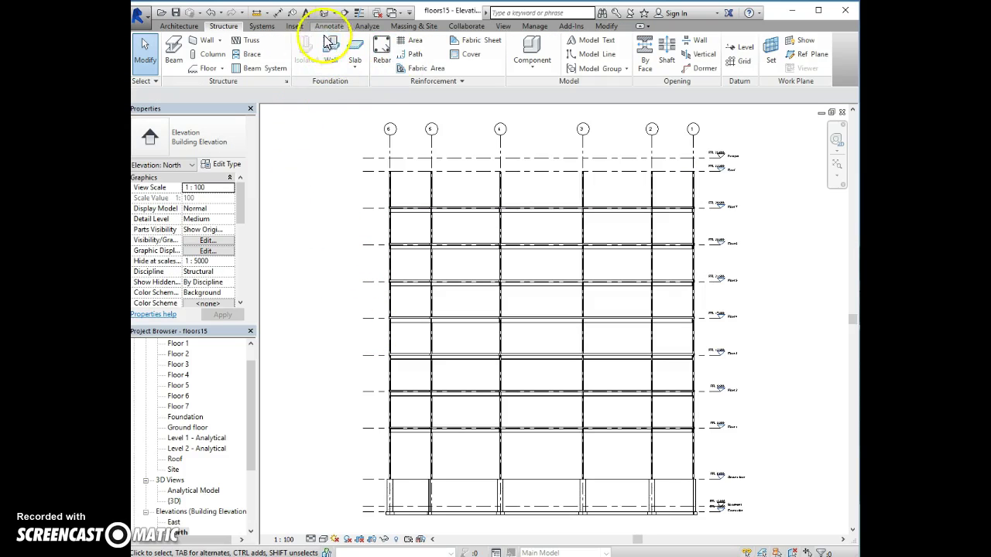
left_click(325, 13)
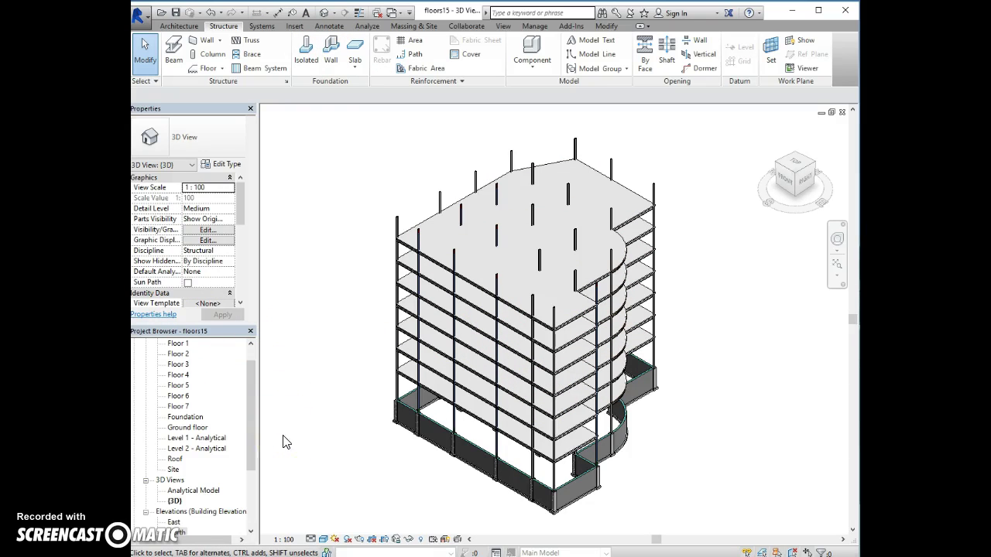
left_click(178, 428)
double_click(179, 430)
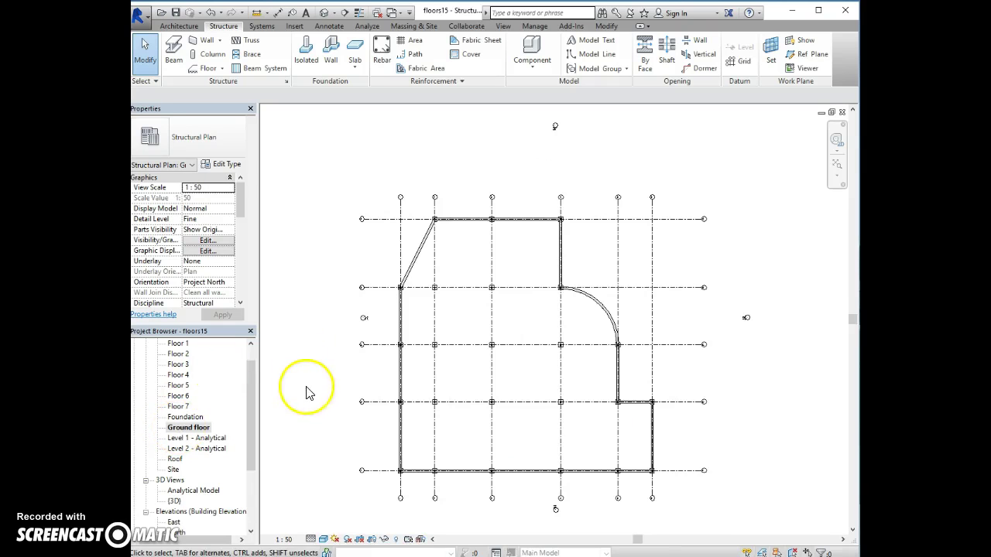
scroll(308, 396, "up", 1)
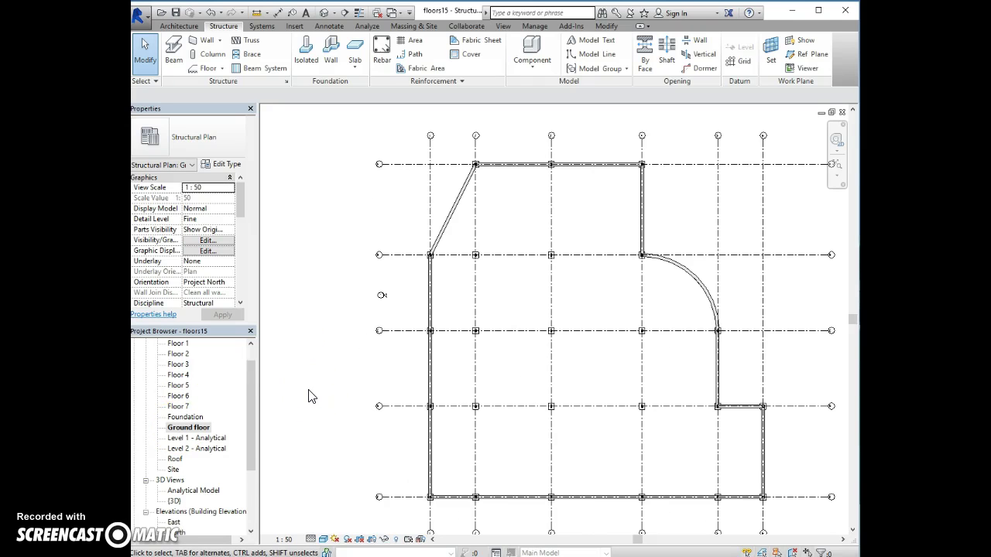
- Start a Generic - 300mm structural wall based at Foundation, with a top level giving 9100 height
left_click(198, 42)
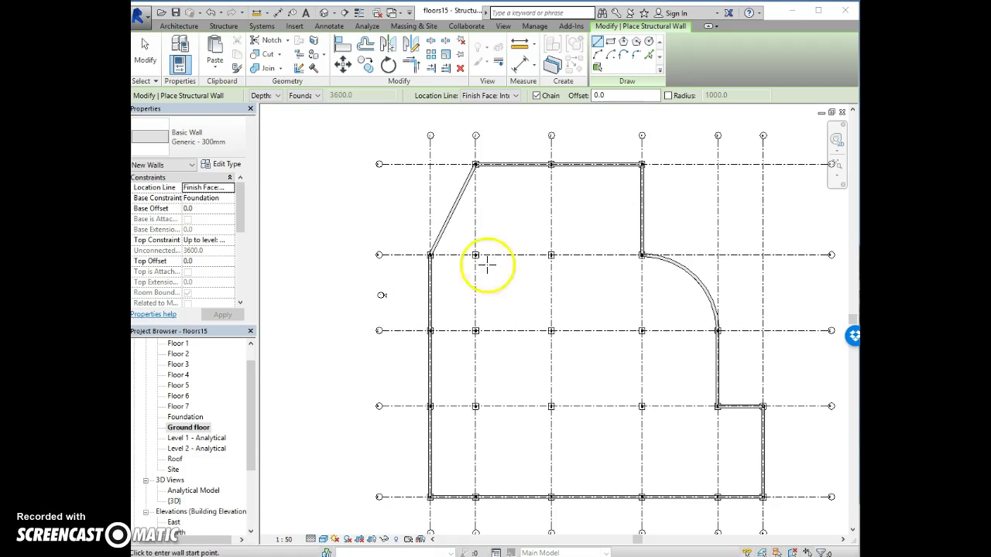
left_click(187, 137)
left_click(188, 134)
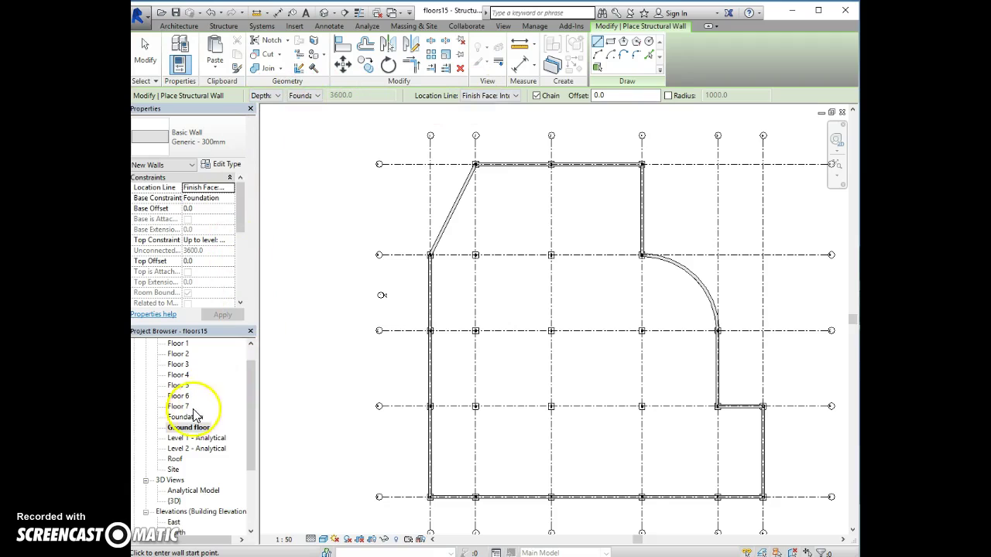
left_click(203, 198)
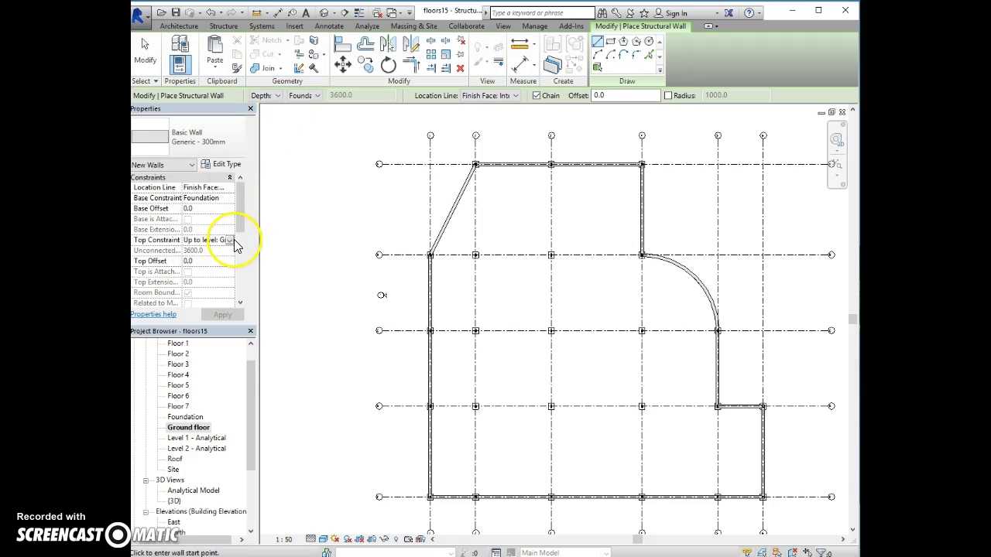
left_click(230, 241)
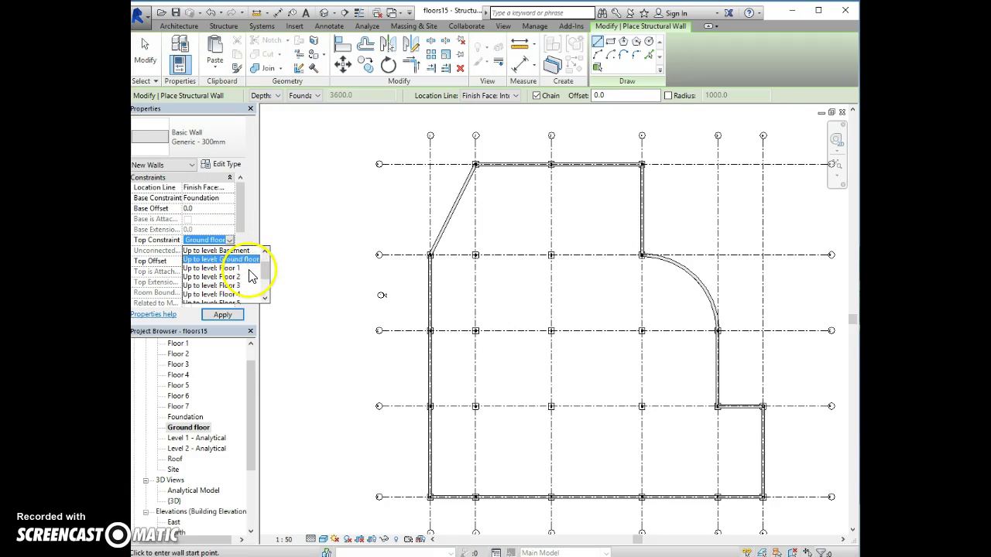
scroll(240, 293, "down", 2)
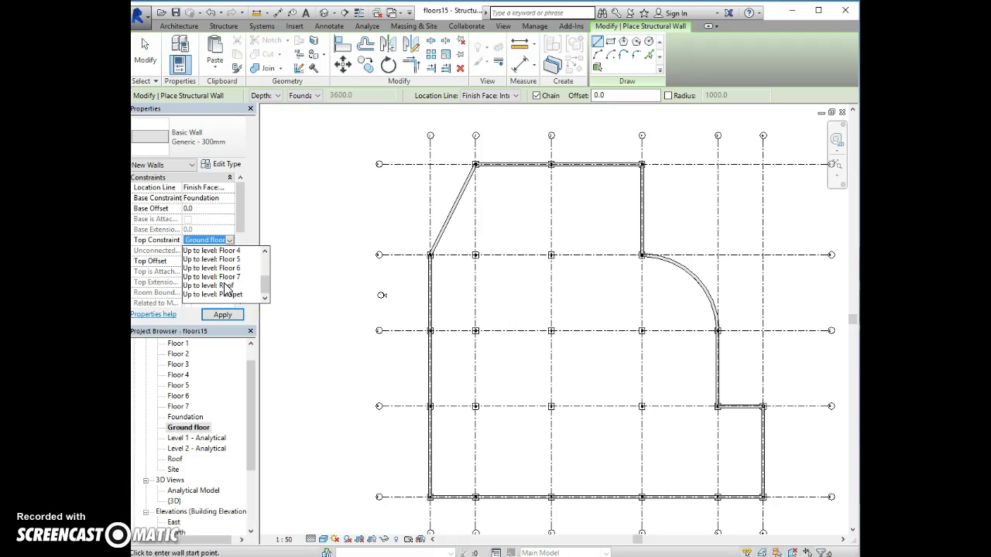
left_click(265, 251)
left_click(264, 251)
left_click(264, 251)
left_click(234, 261)
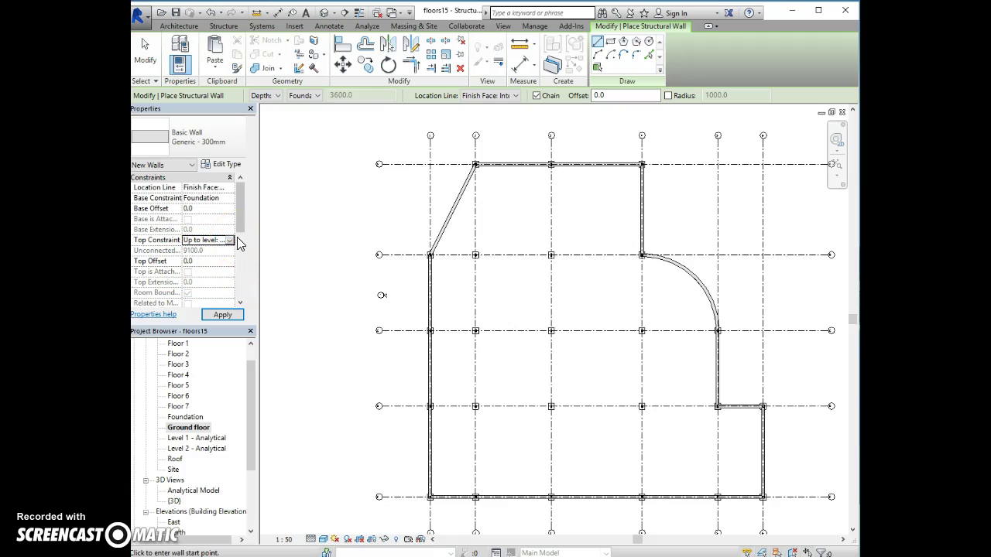
- Draw a closed 2500 by 3500 rectangle of walls just inside the upper-left grid corner
left_click(462, 266)
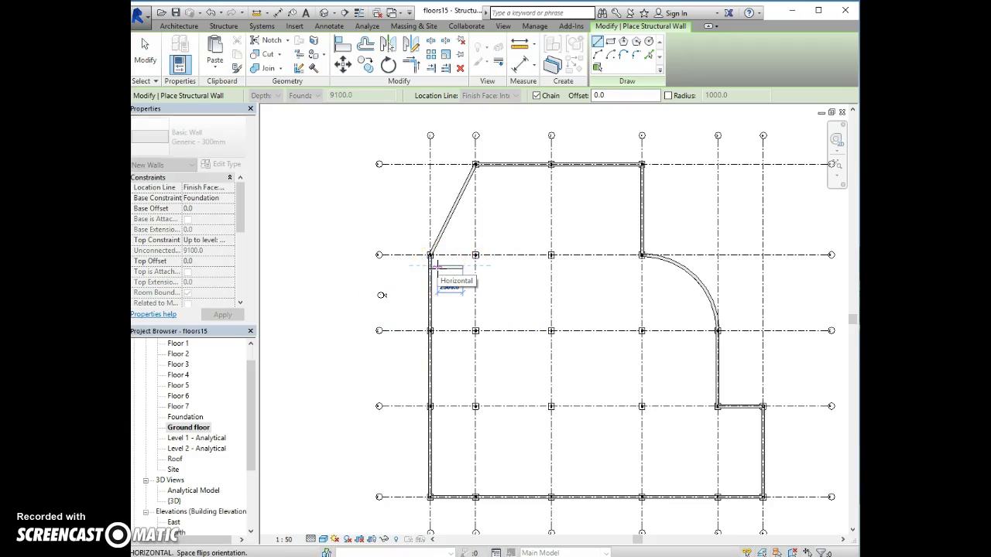
type("2500")
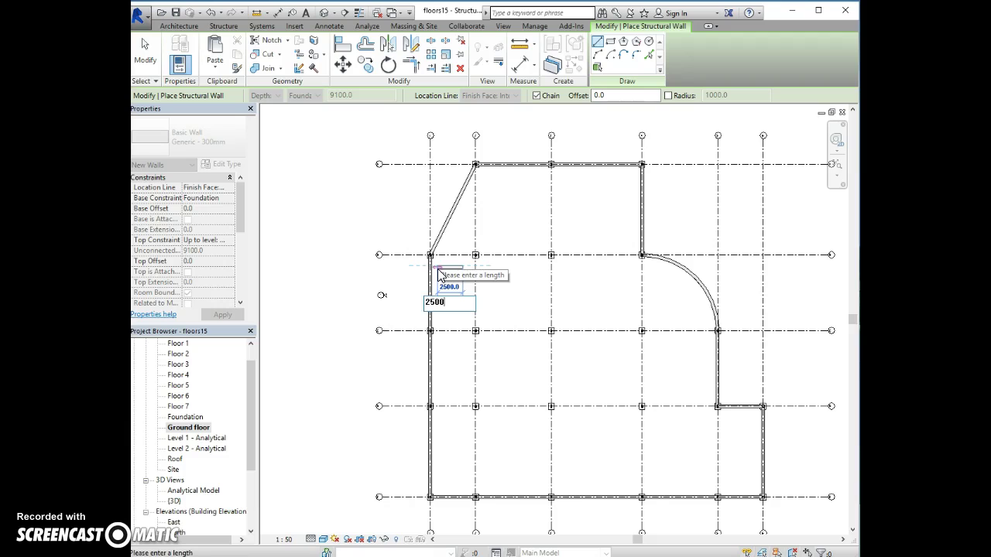
key("Return")
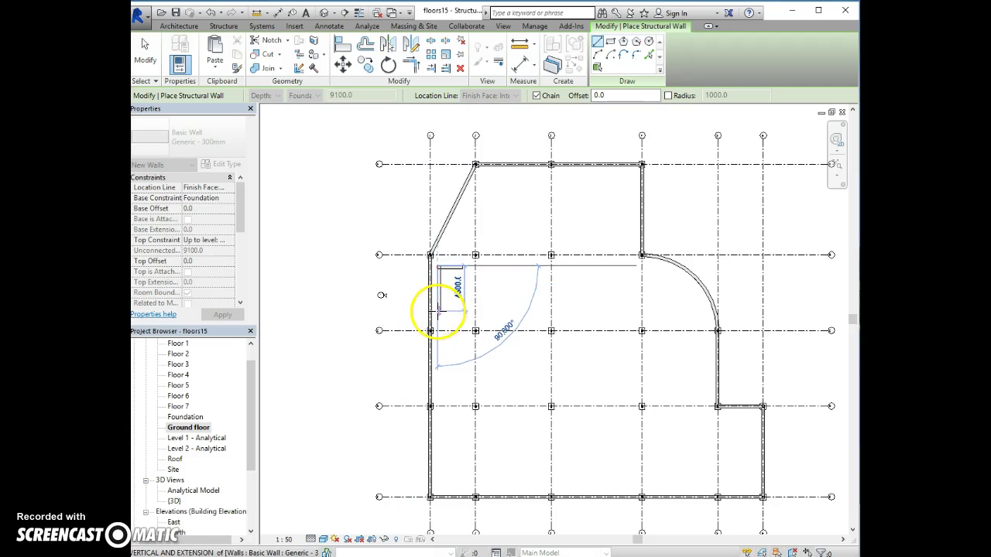
type("3500")
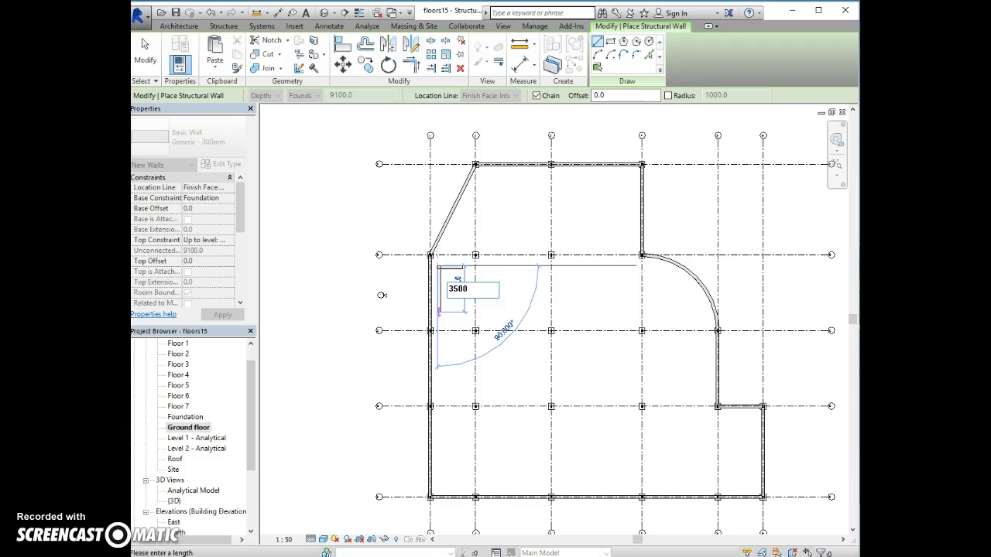
key("Return")
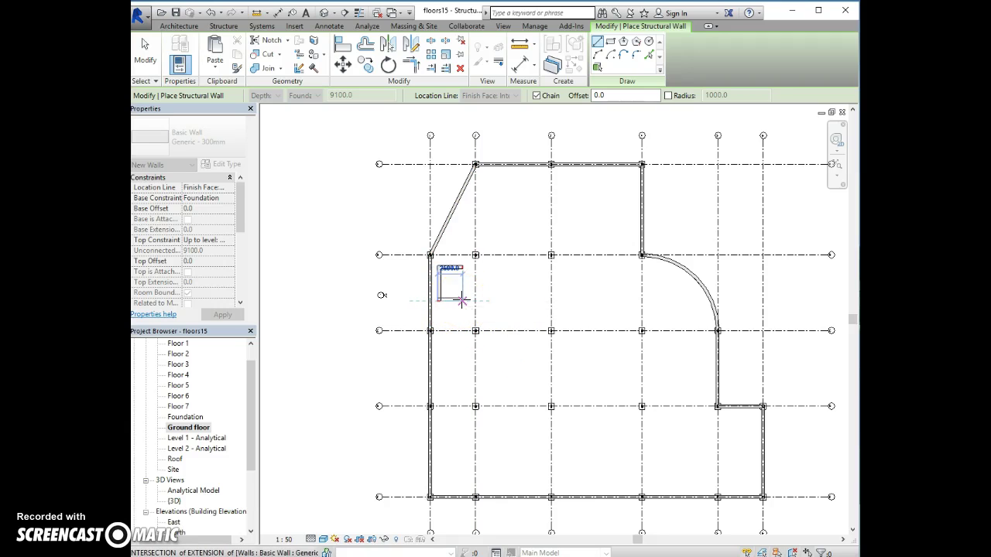
left_click(461, 300)
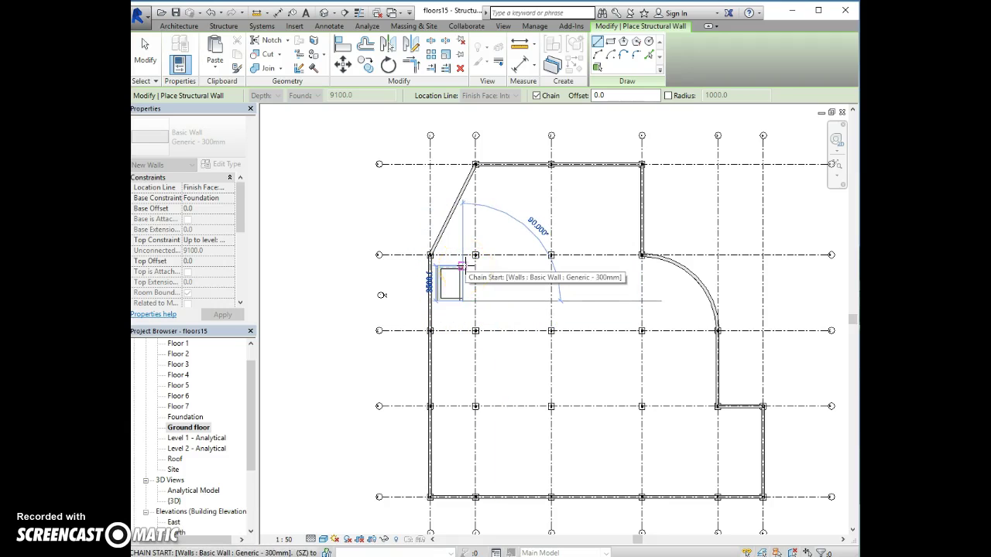
left_click(462, 267)
key("Escape")
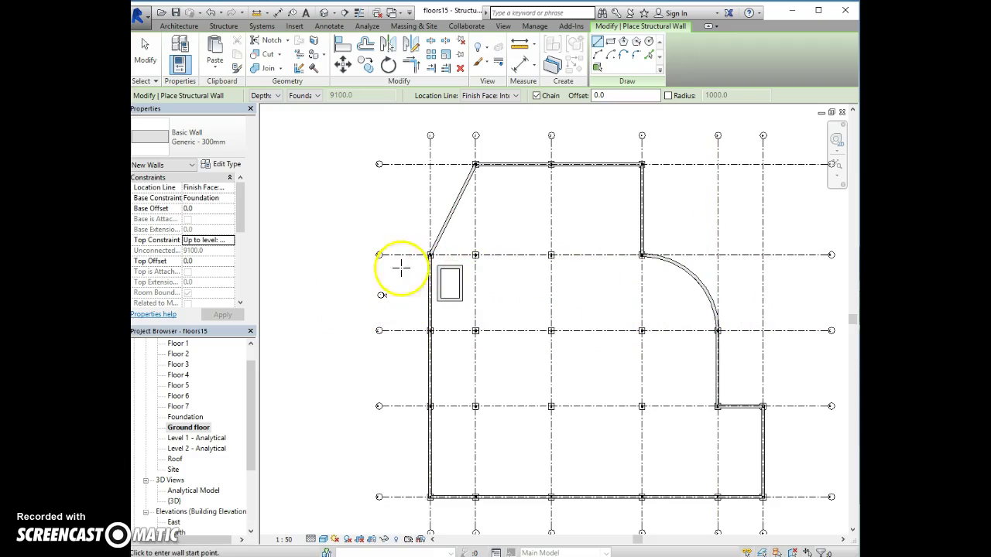
- Make the shaft's 2900 wall length a permanent dimension and lock it
left_click(147, 62)
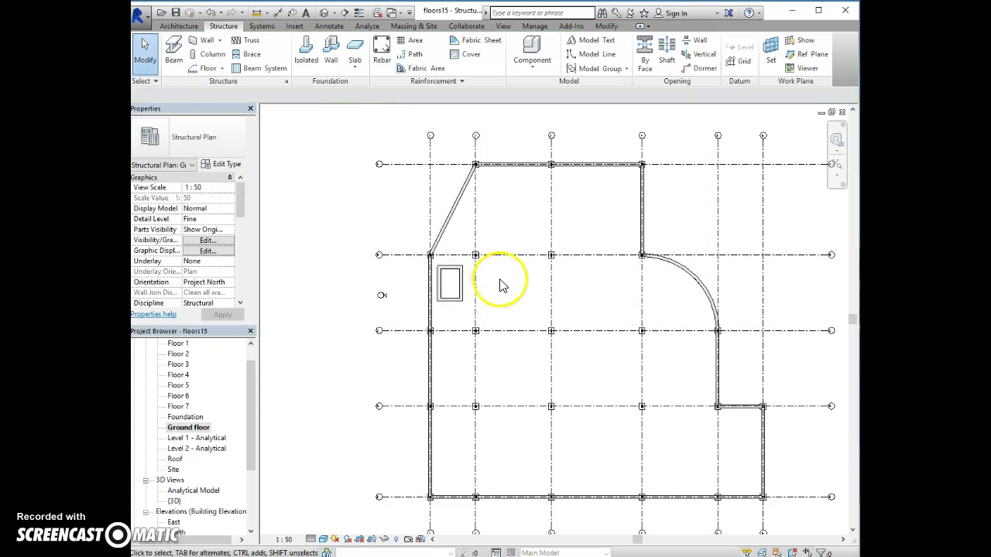
scroll(504, 281, "up", 4)
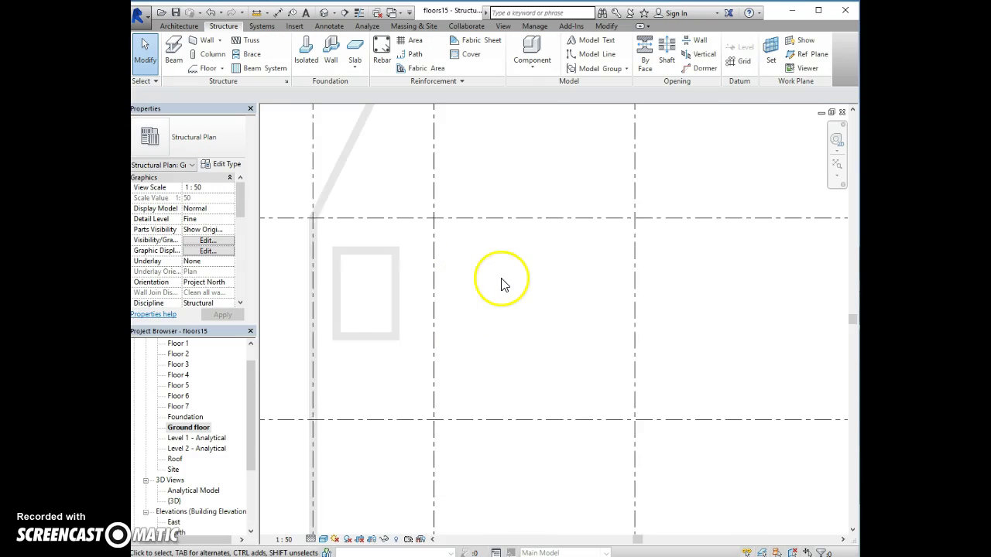
left_click(379, 250)
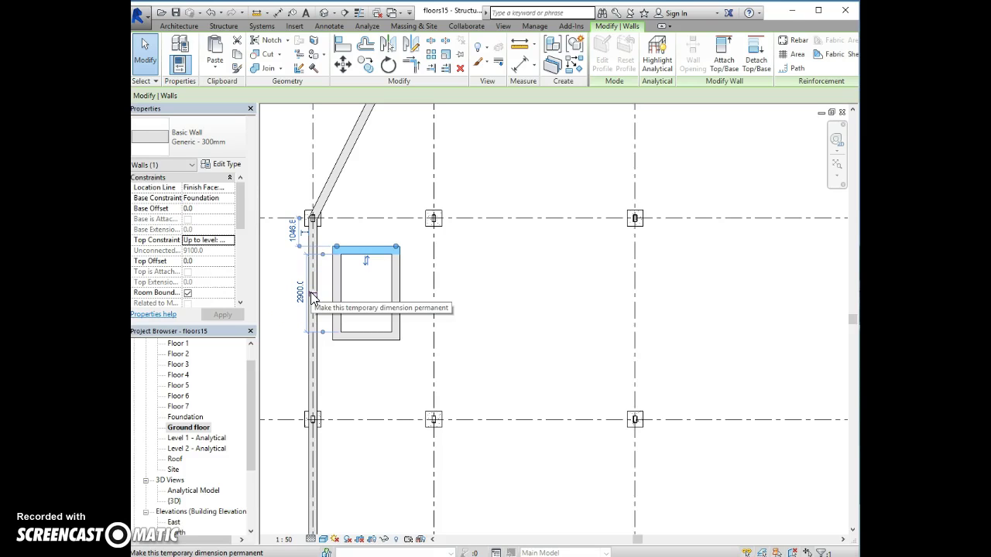
left_click(328, 303)
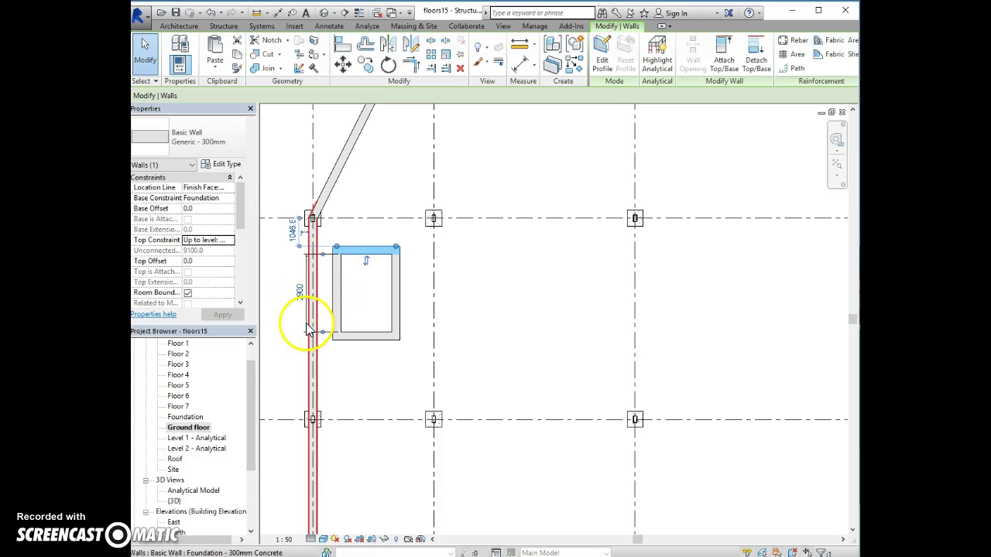
left_click(318, 315)
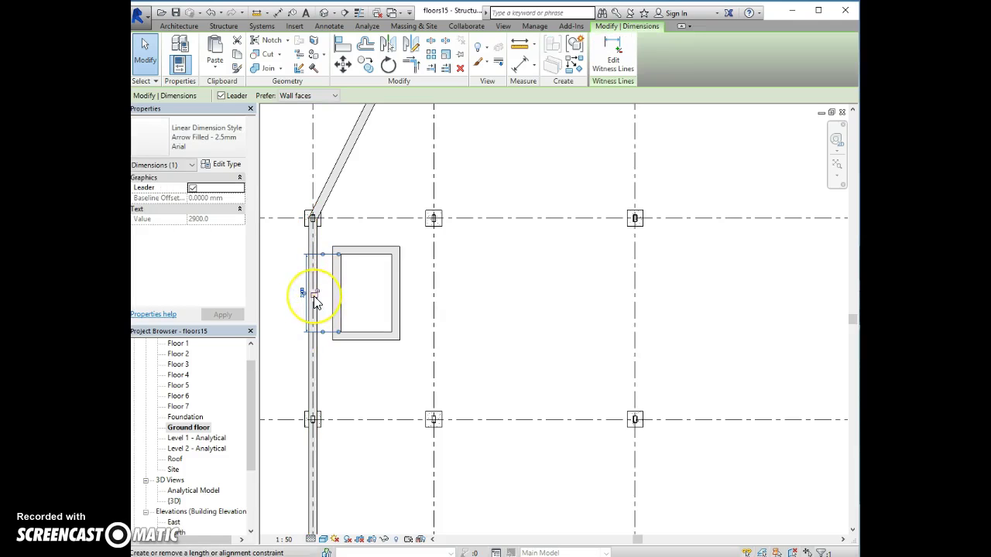
left_click(313, 293)
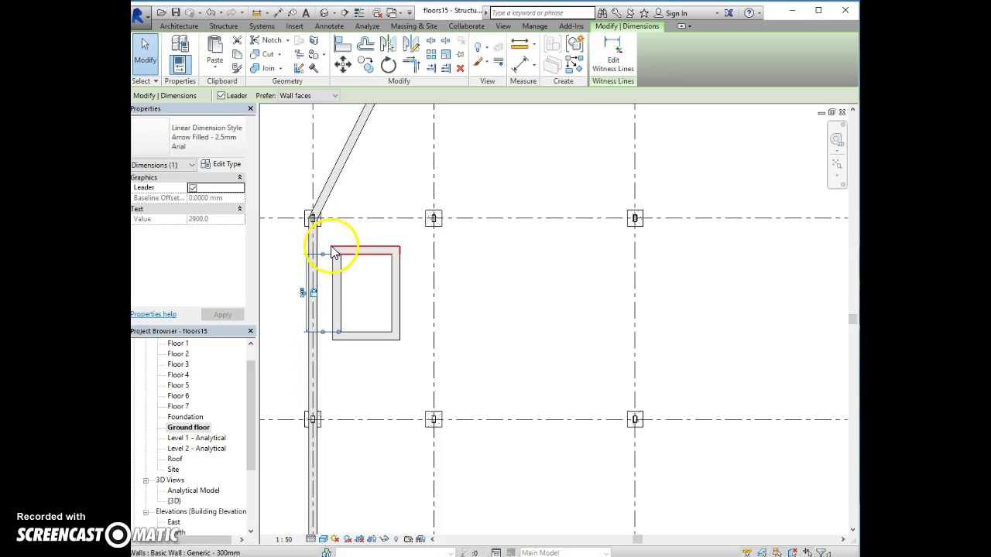
- Move the shaft's top wall to 2000 below the horizontal grid line
left_click(354, 254)
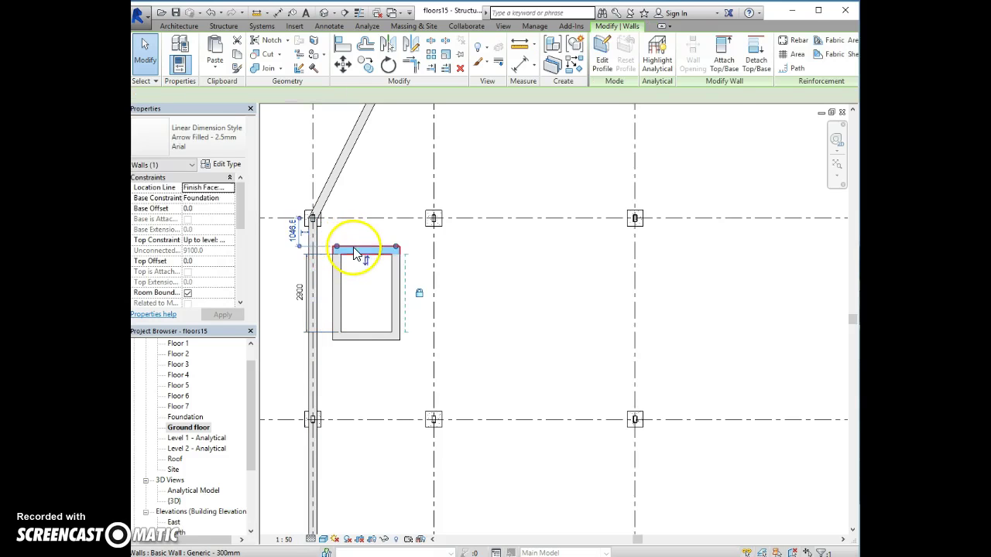
left_click(292, 230)
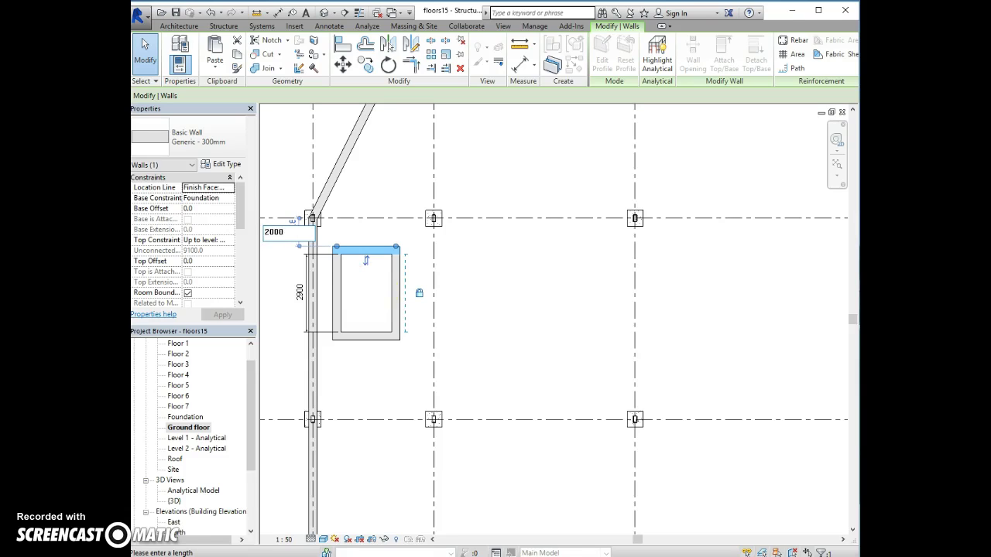
key("Return")
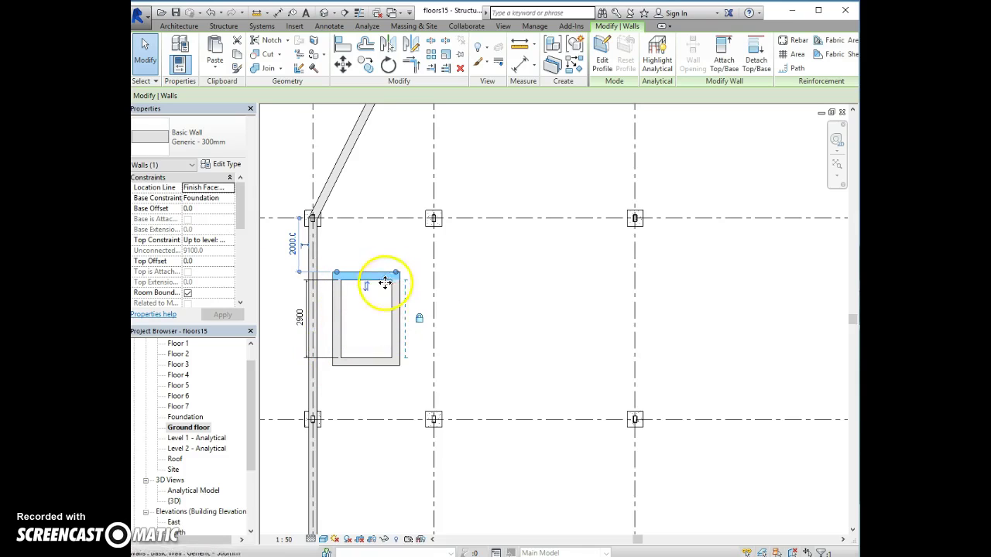
left_click(374, 384)
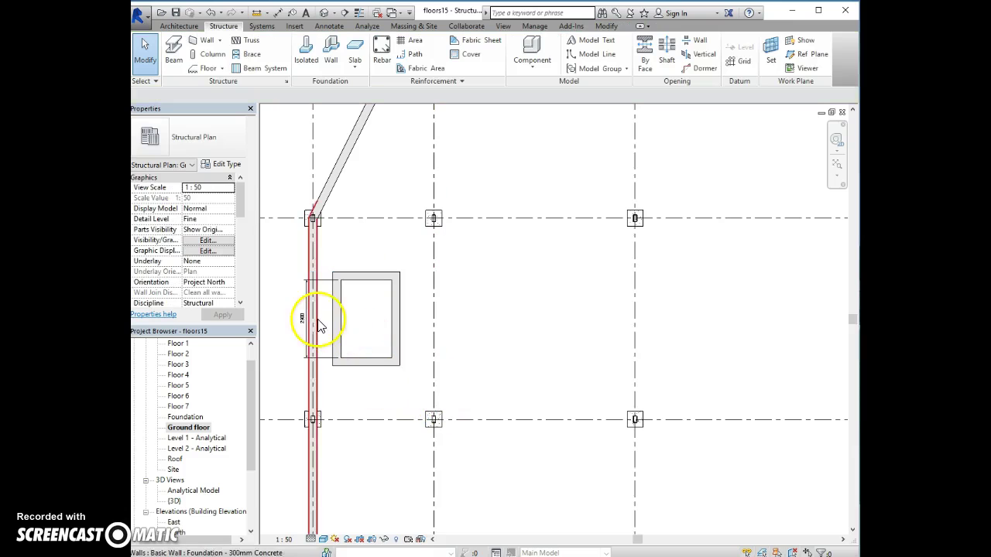
- Make the shaft's 1900 width a permanent dimension
left_click(392, 321)
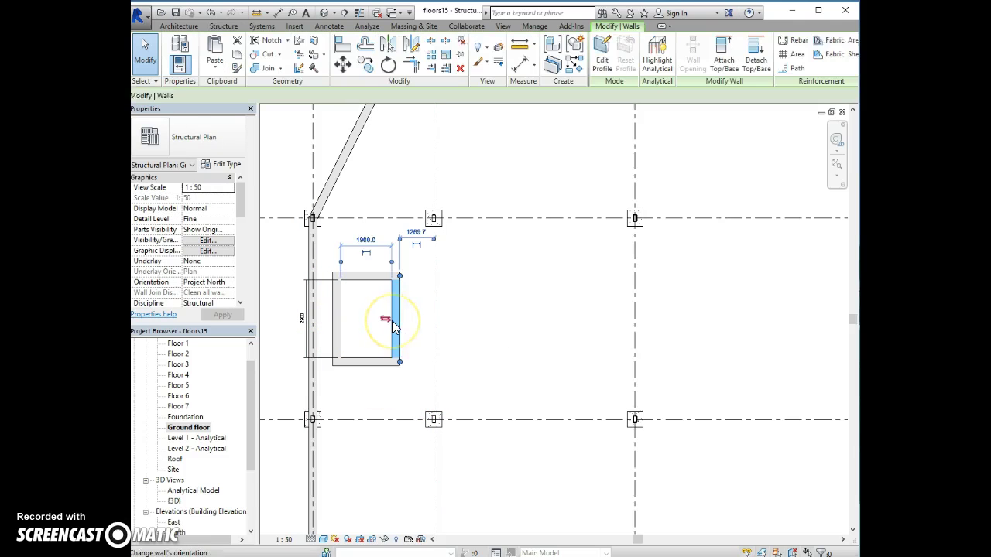
left_click(367, 255)
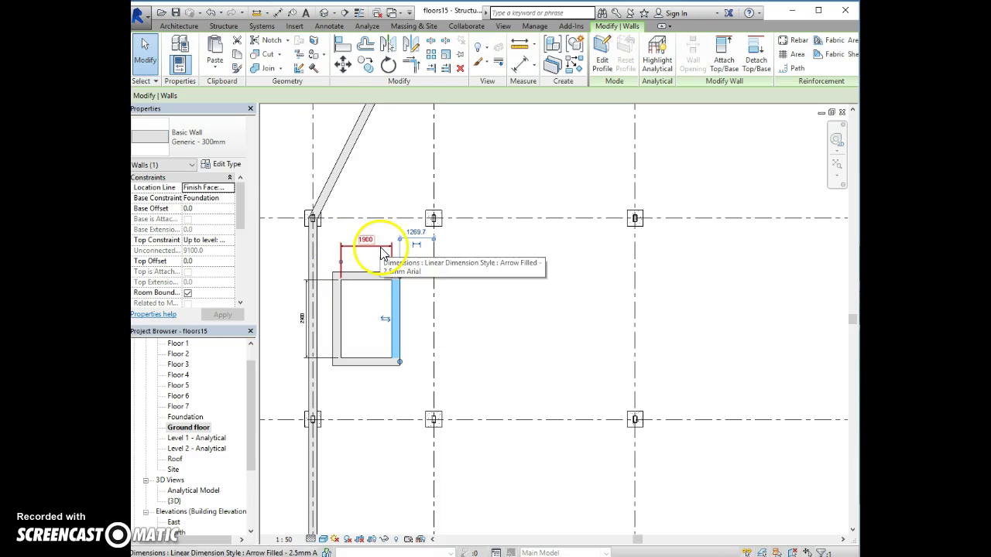
left_click(376, 256)
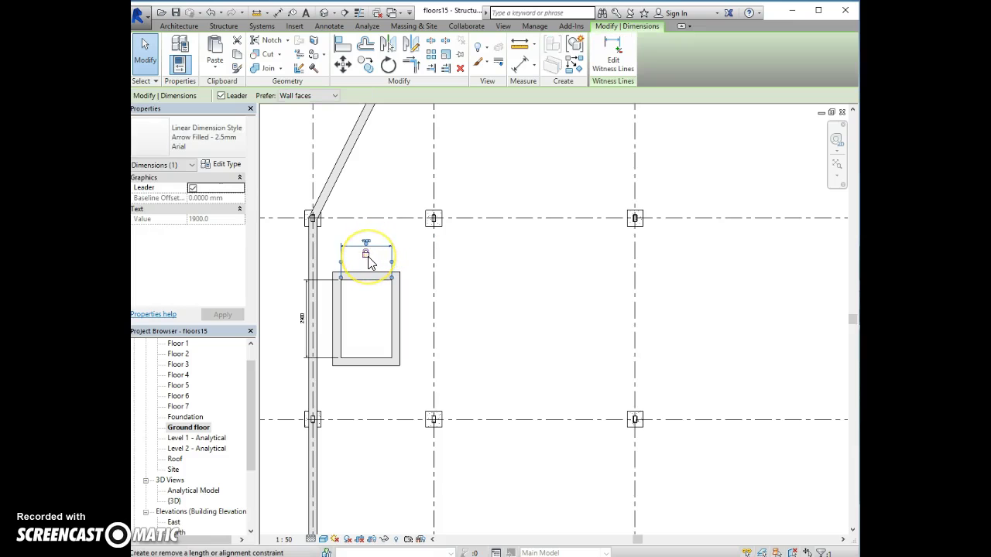
- Place the shaft's right wall 300 from the vertical grid line
left_click(398, 295)
left_click(414, 233)
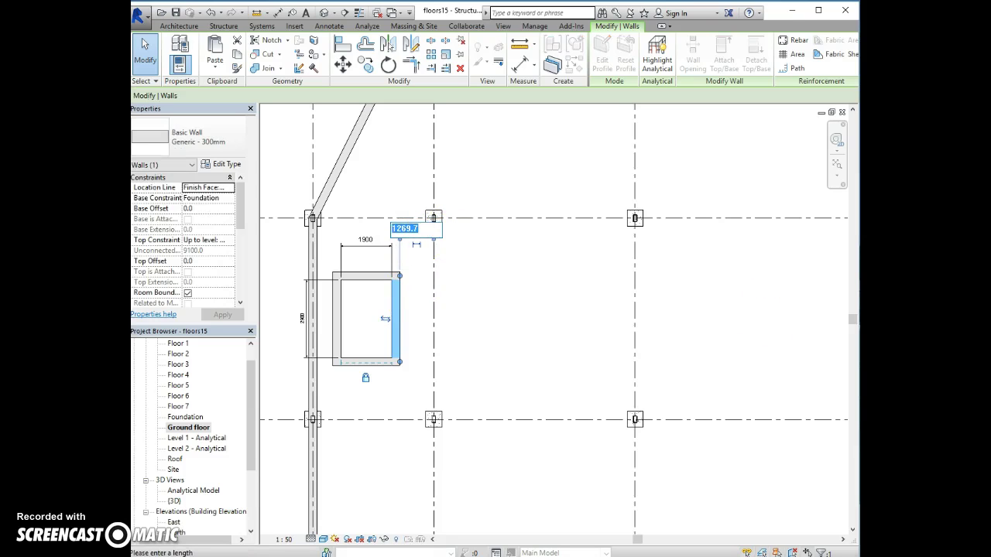
key("Return")
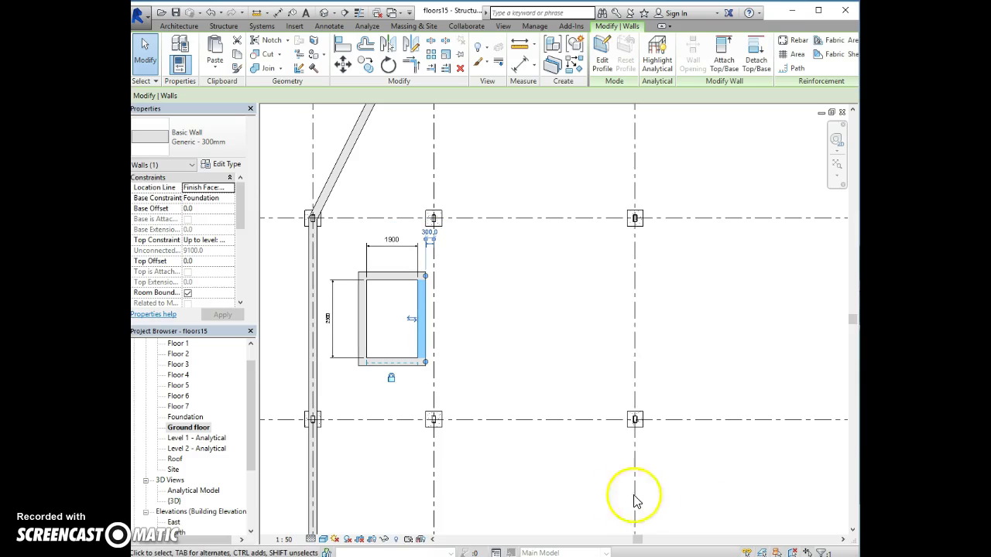
left_click(389, 408)
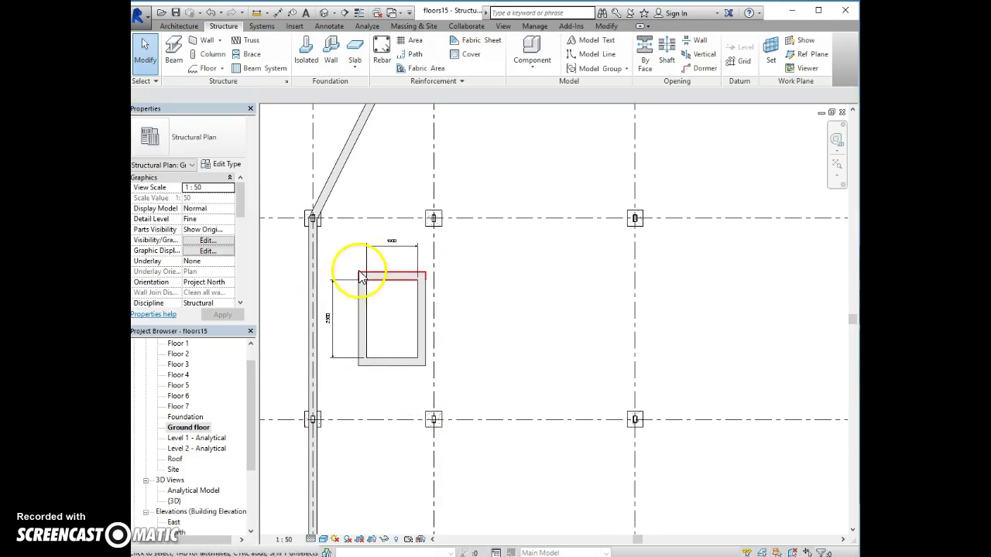
- Delete the 1900 and 2900 shaft dimensions, keeping their constraints at each warning
left_click(387, 253)
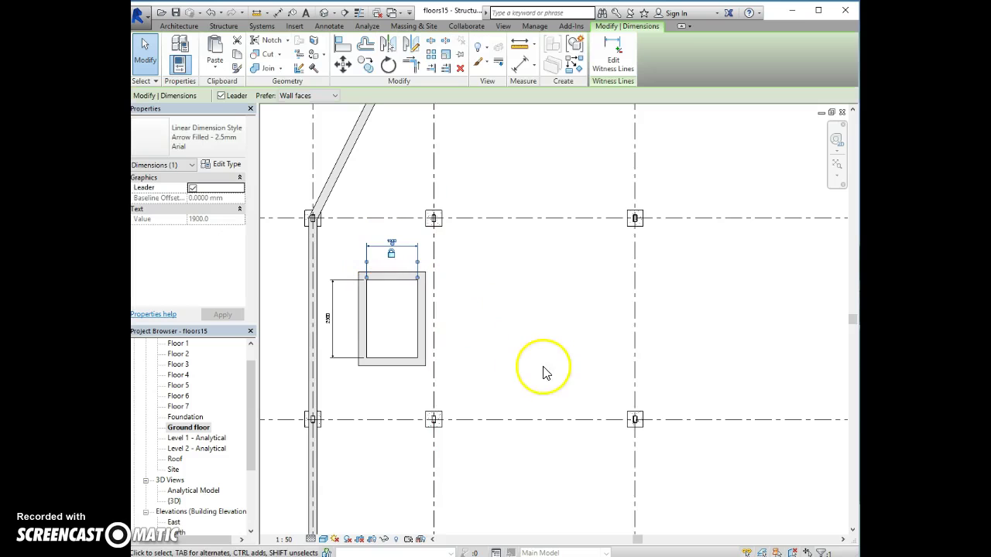
key("Delete")
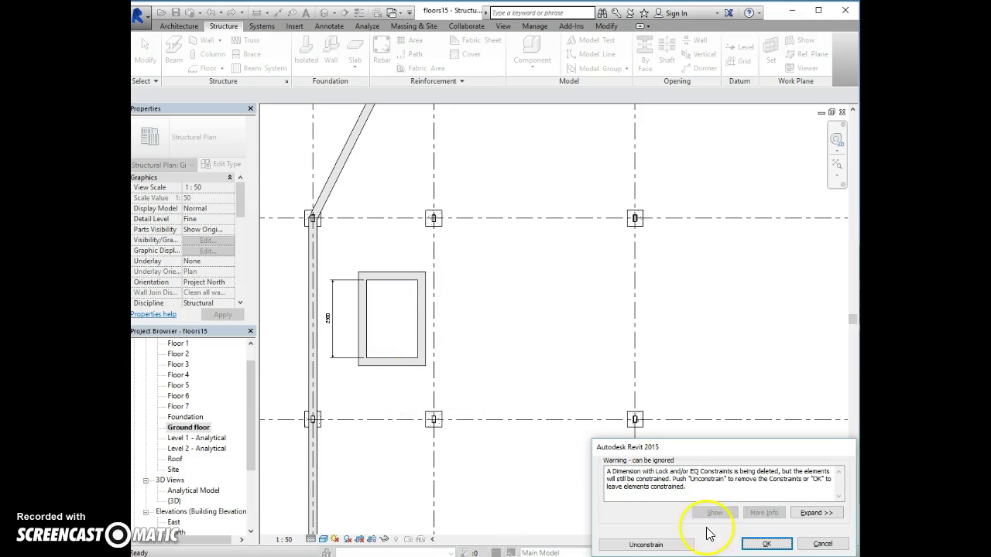
left_click(767, 544)
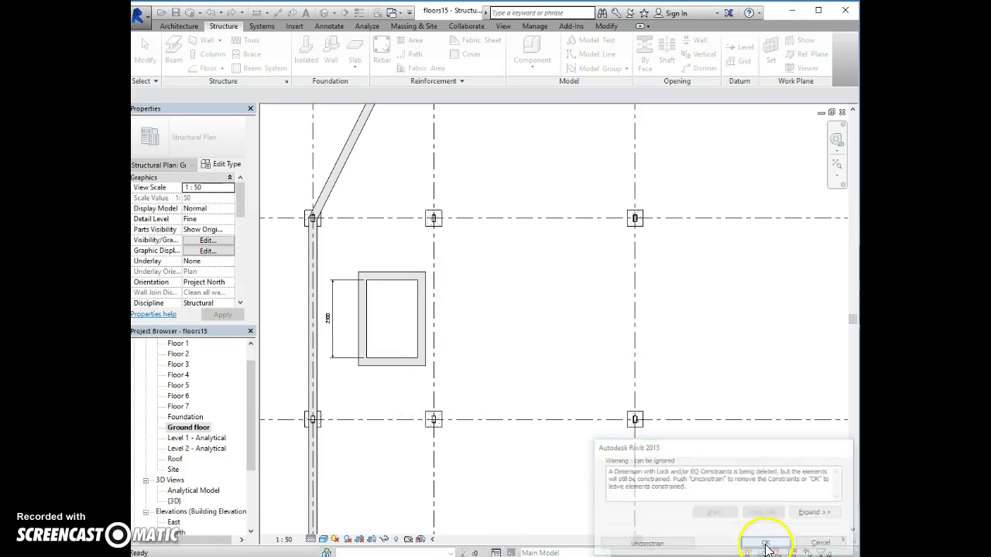
left_click(335, 346)
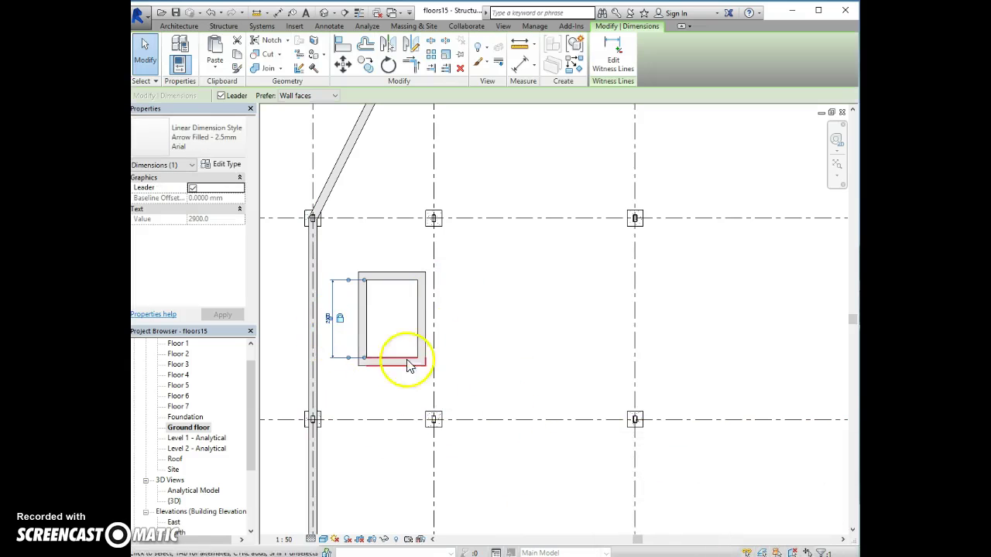
key("Delete")
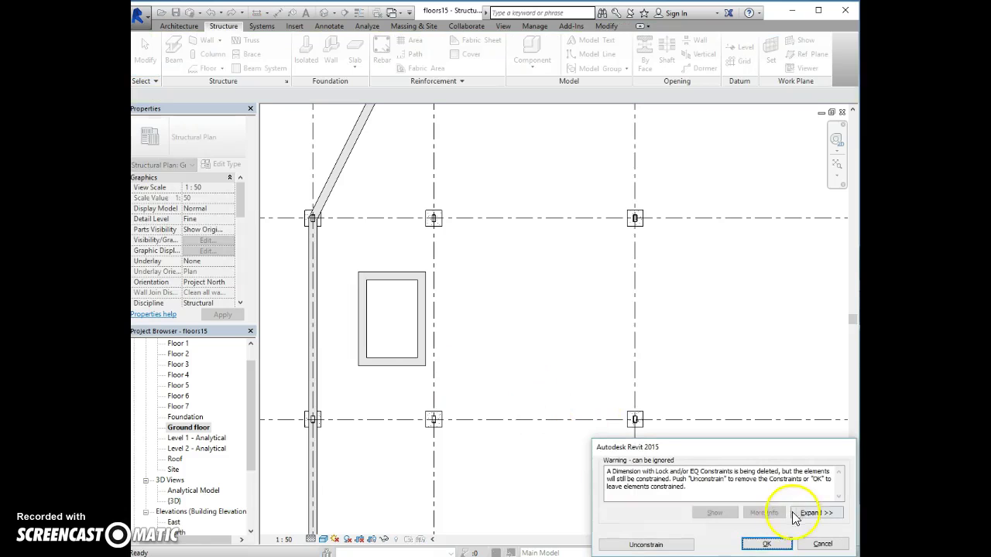
left_click(764, 545)
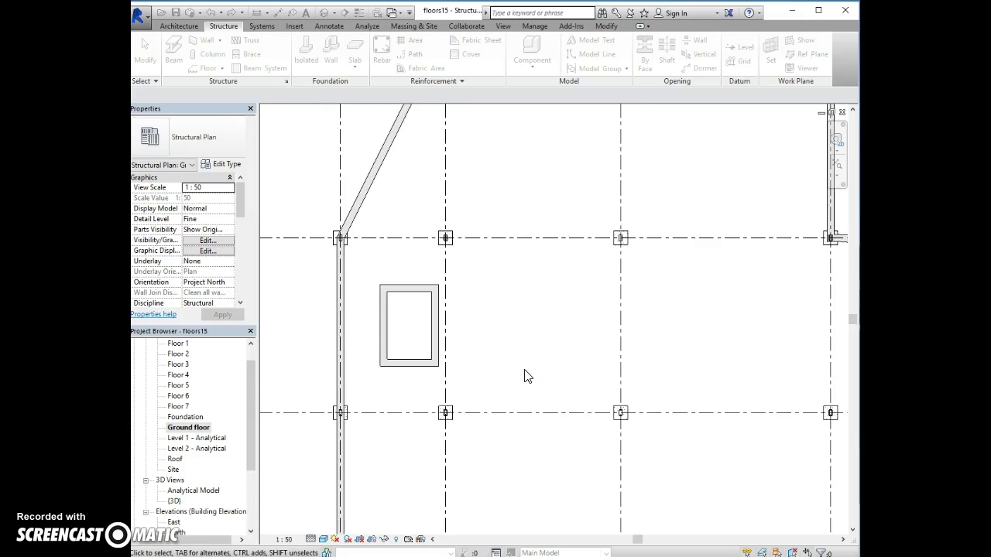
middle_click_drag(524, 376, 561, 332)
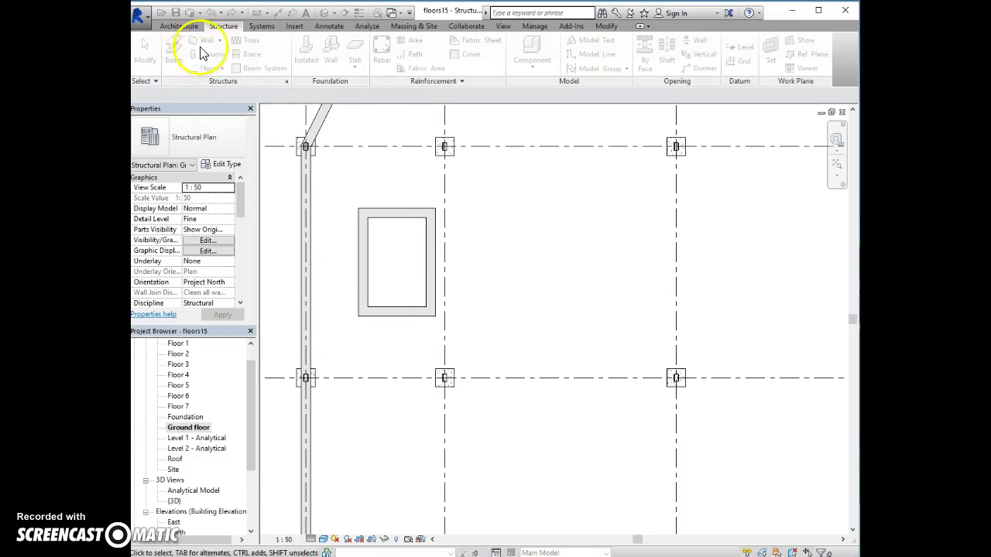
left_click(606, 28)
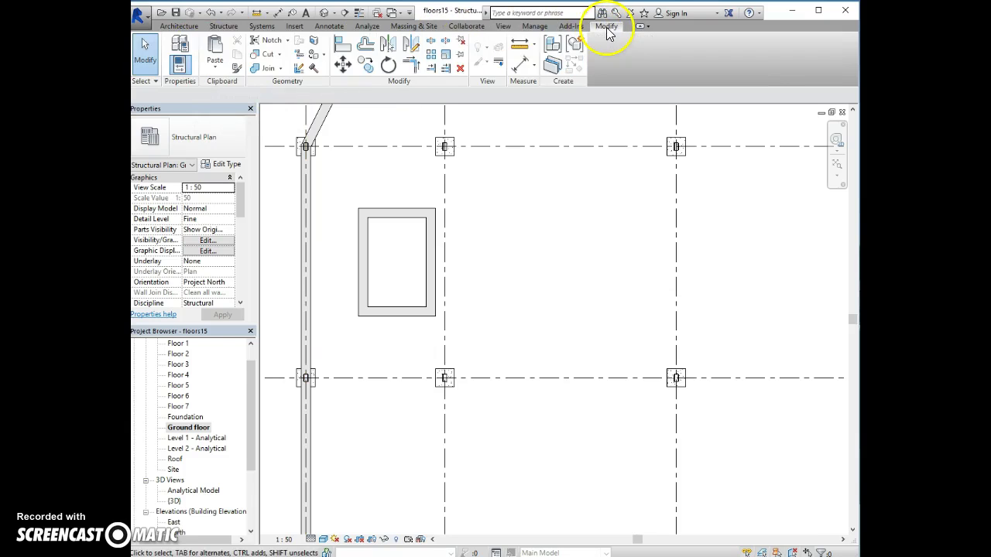
left_click(147, 55)
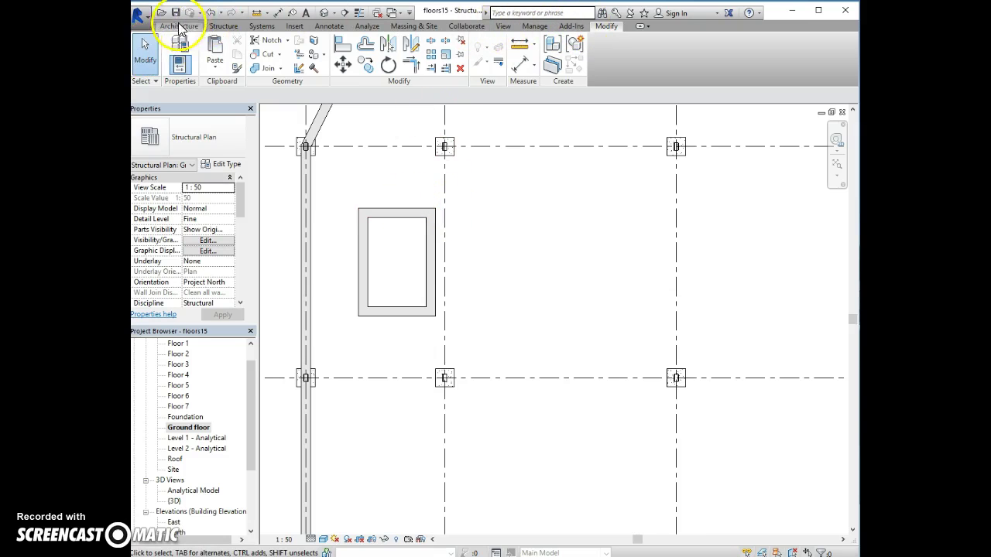
- Start a Shaft opening sketch and pick the top, right, bottom and left walls as its boundary
left_click(222, 26)
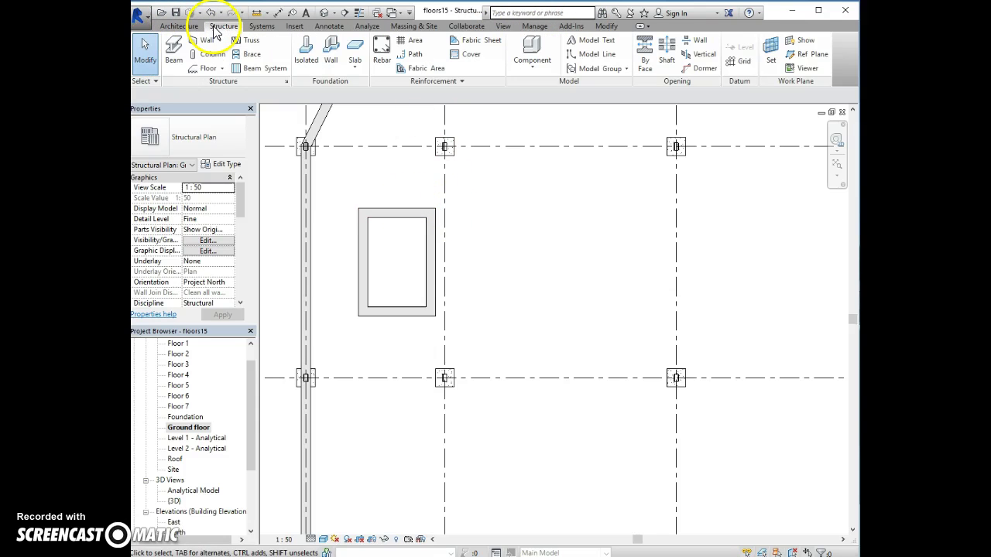
left_click(667, 53)
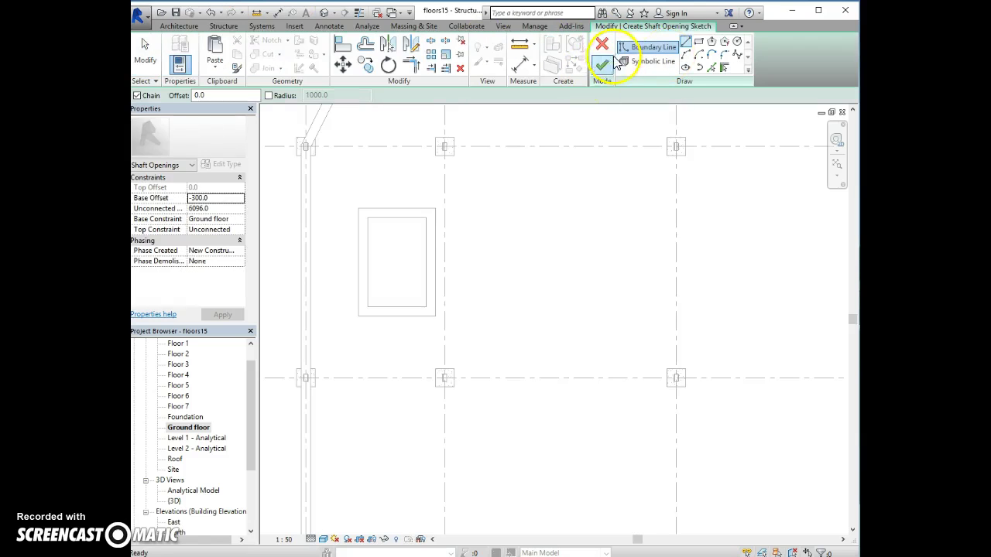
left_click(725, 68)
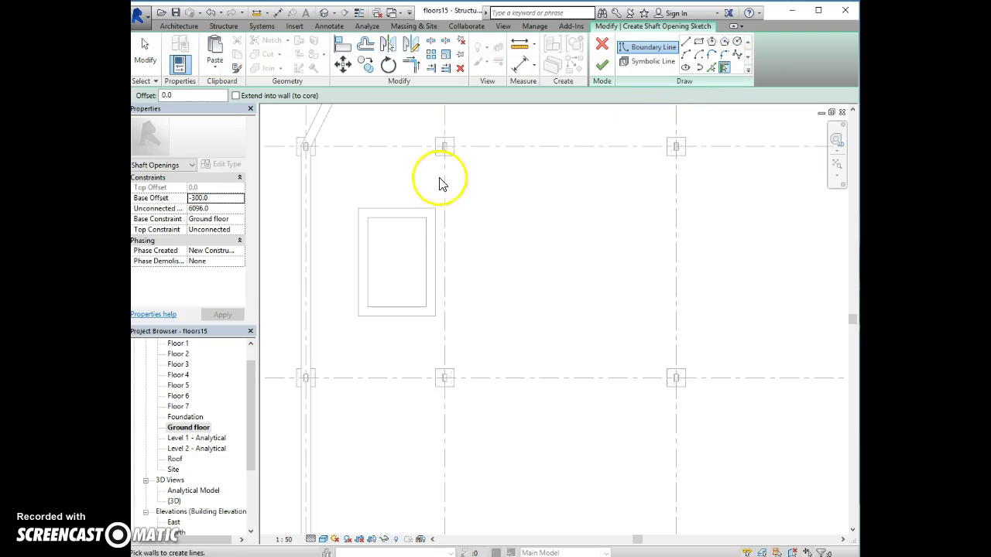
left_click(417, 215)
left_click(434, 241)
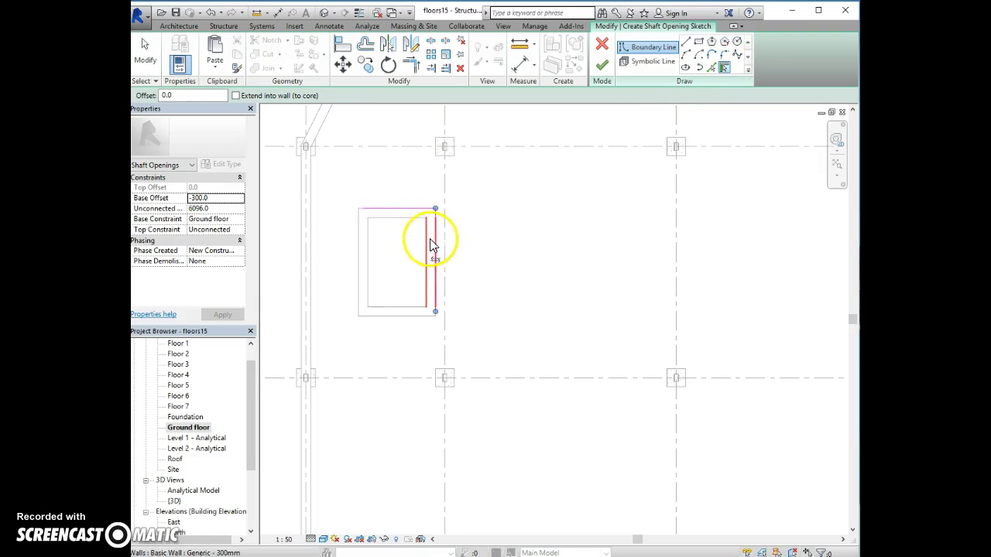
left_click(399, 315)
left_click(363, 280)
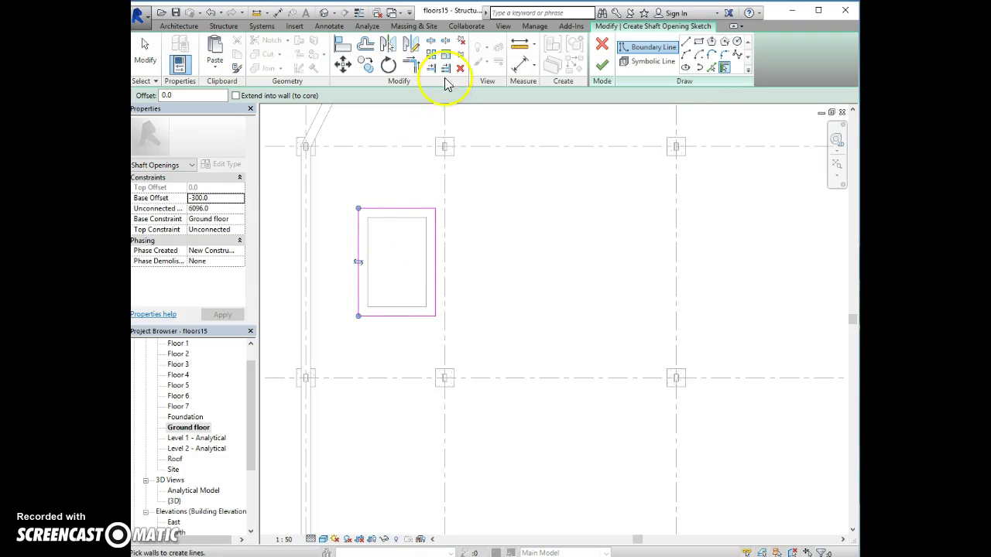
- Draw symbolic cross lines between the shaft's corners inside the boundary
left_click(651, 62)
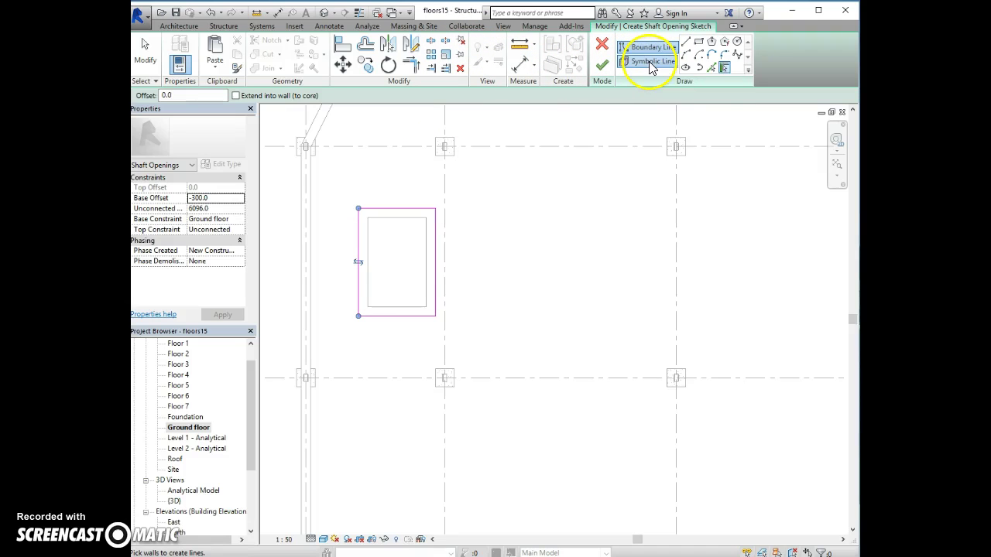
left_click(368, 308)
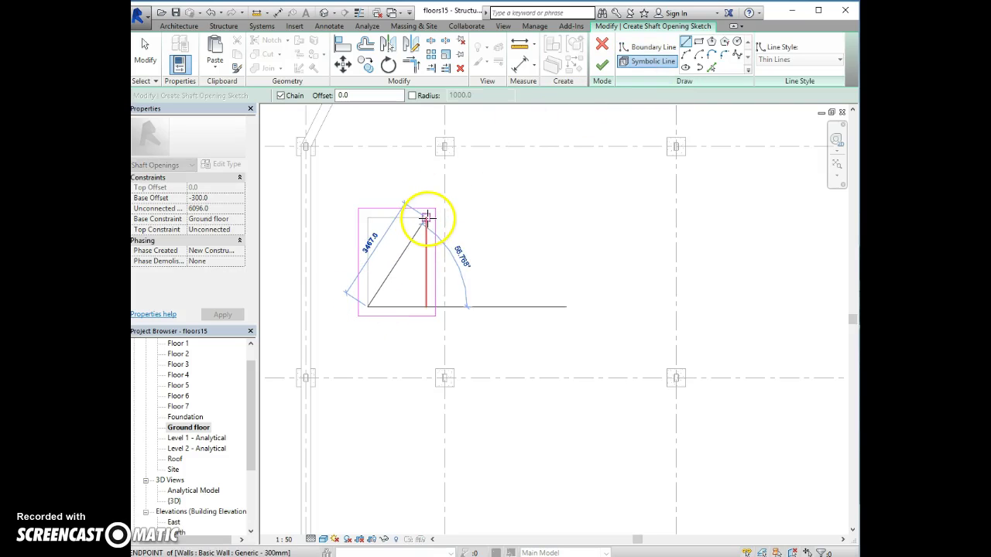
left_click(426, 219)
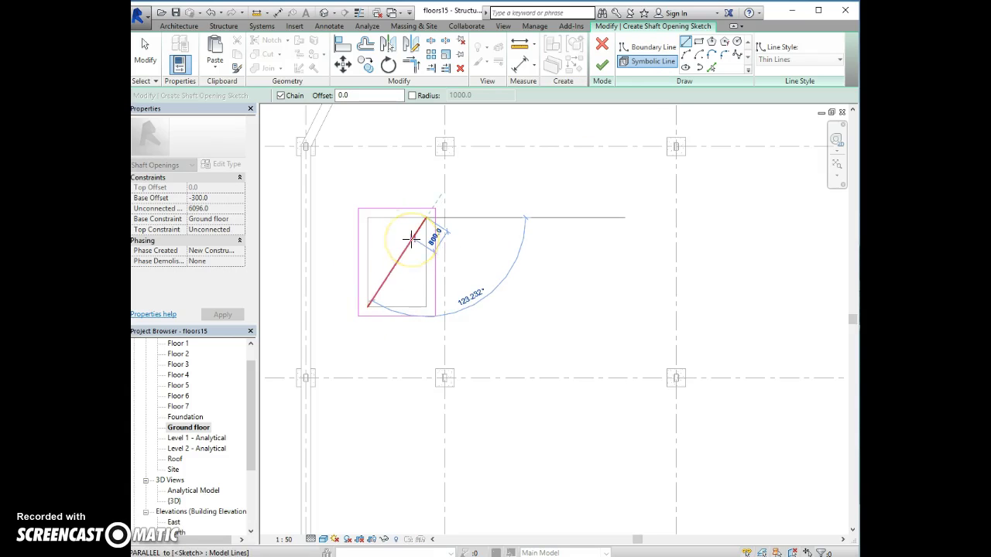
key("Escape")
left_click(367, 307)
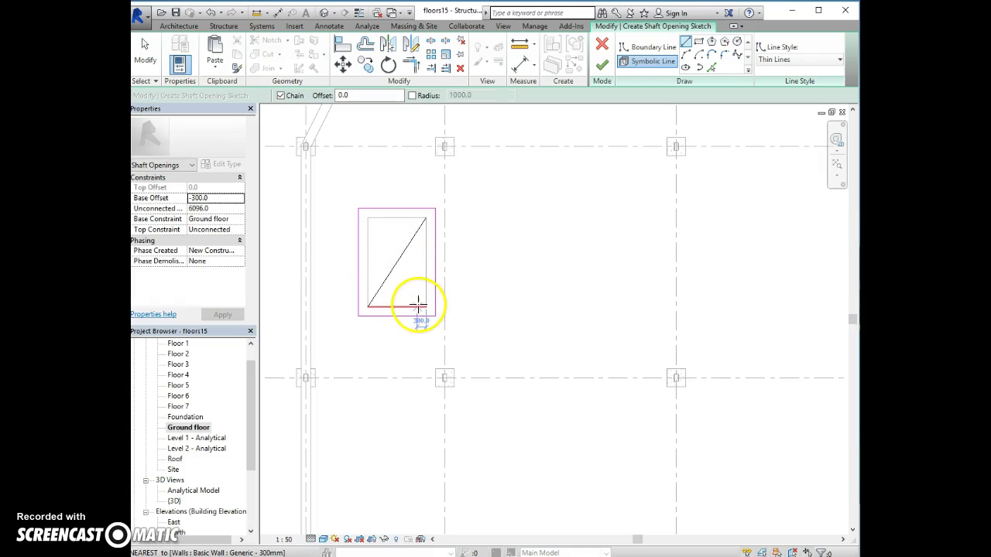
left_click(420, 309)
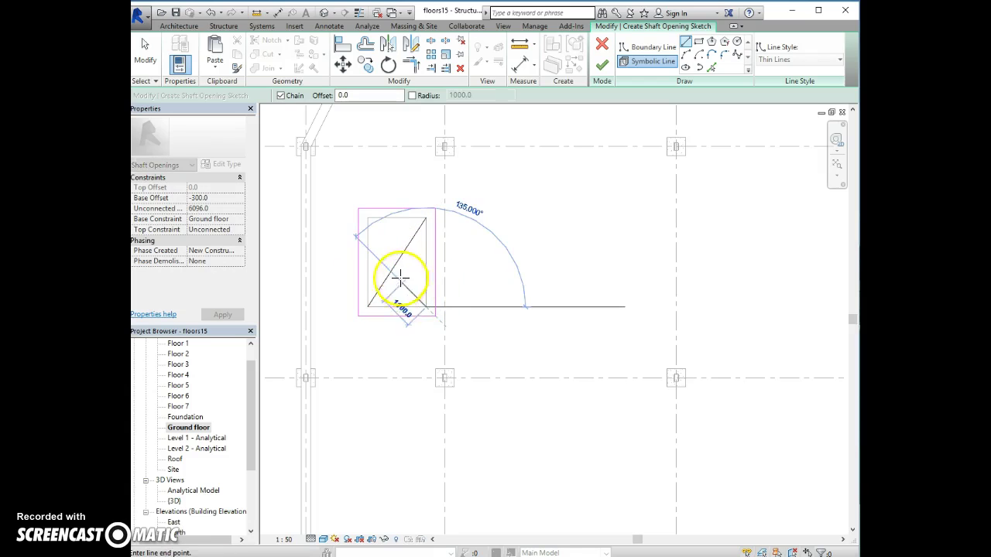
left_click(367, 219)
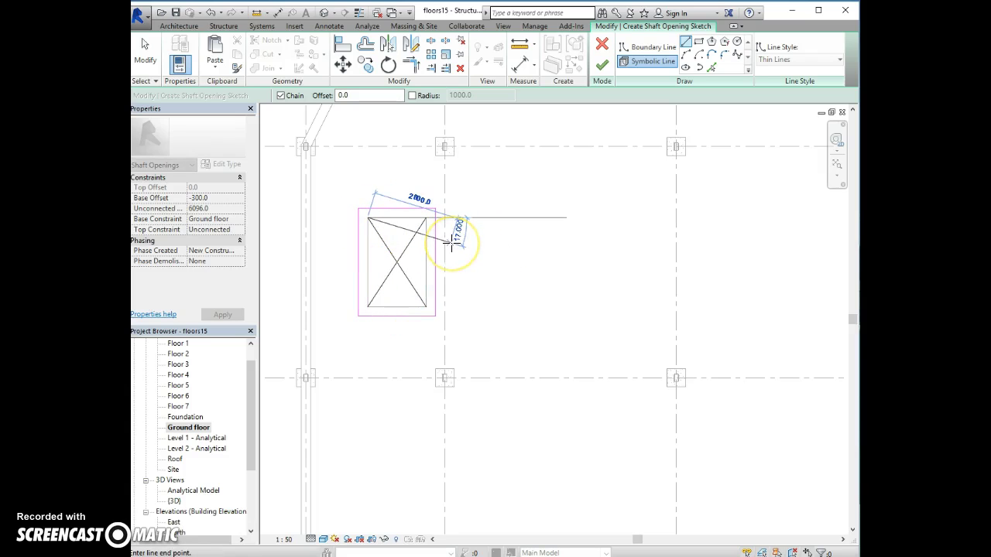
key("Escape")
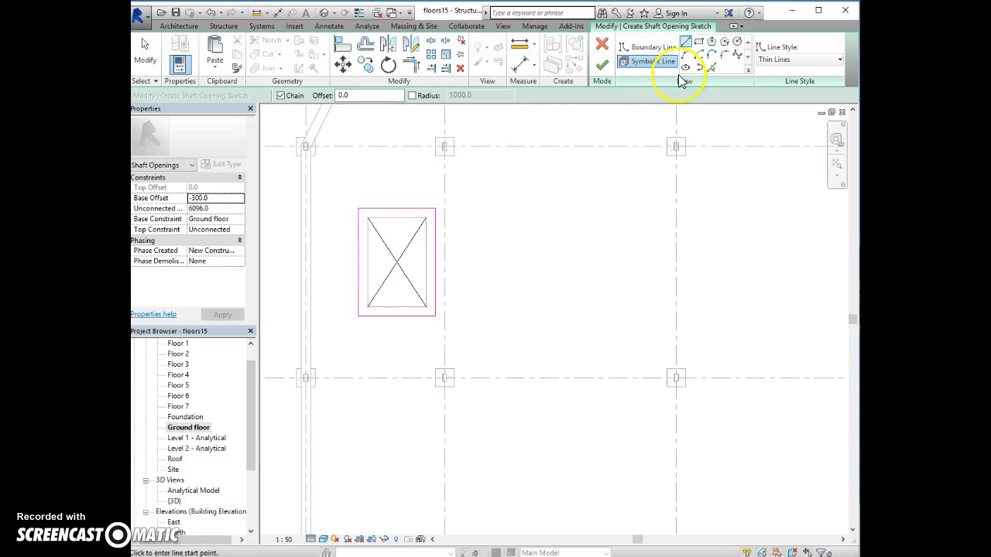
- Finish the sketch to create the shaft opening and pan to the empty bay below
left_click(602, 67)
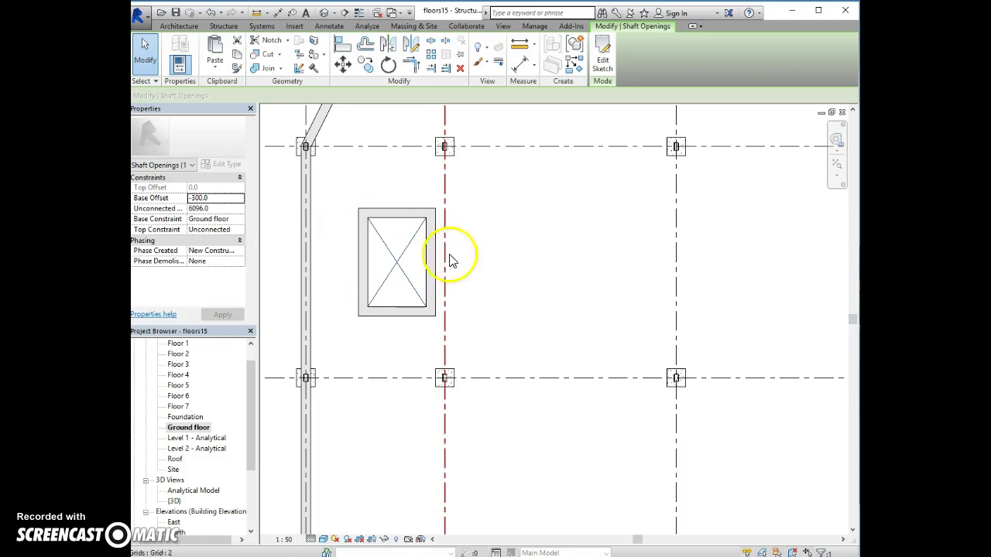
scroll(504, 274, "down", 1)
middle_click_drag(504, 274, 503, 155)
middle_click_drag(538, 329, 539, 150)
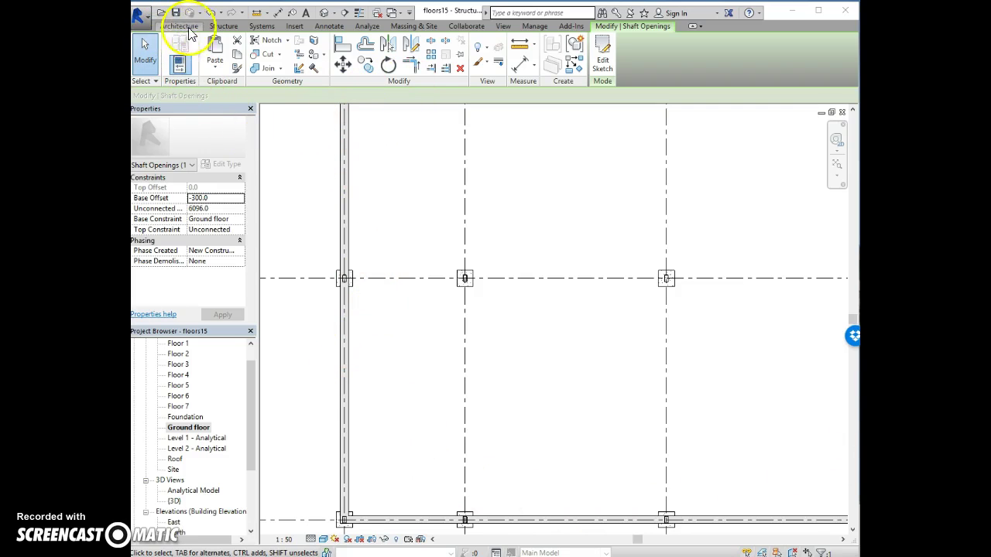
- Draw the first two structural walls of the enclosure, 3300 and 6700 long
left_click(216, 27)
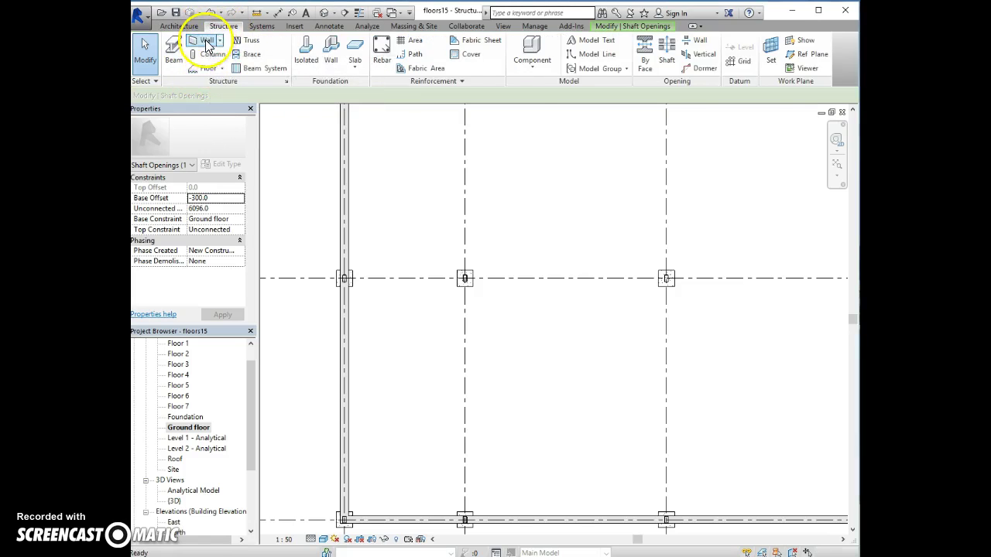
left_click(206, 41)
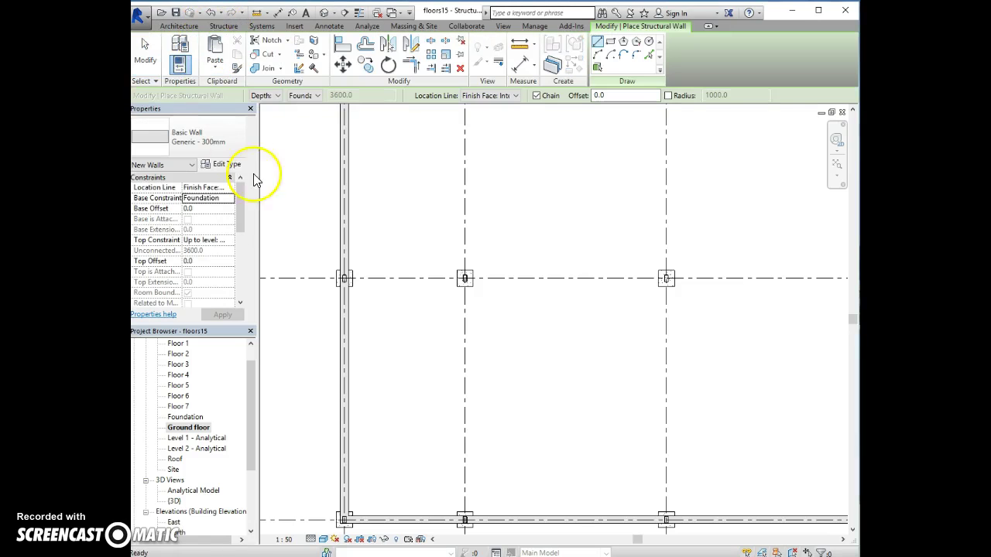
left_click(436, 327)
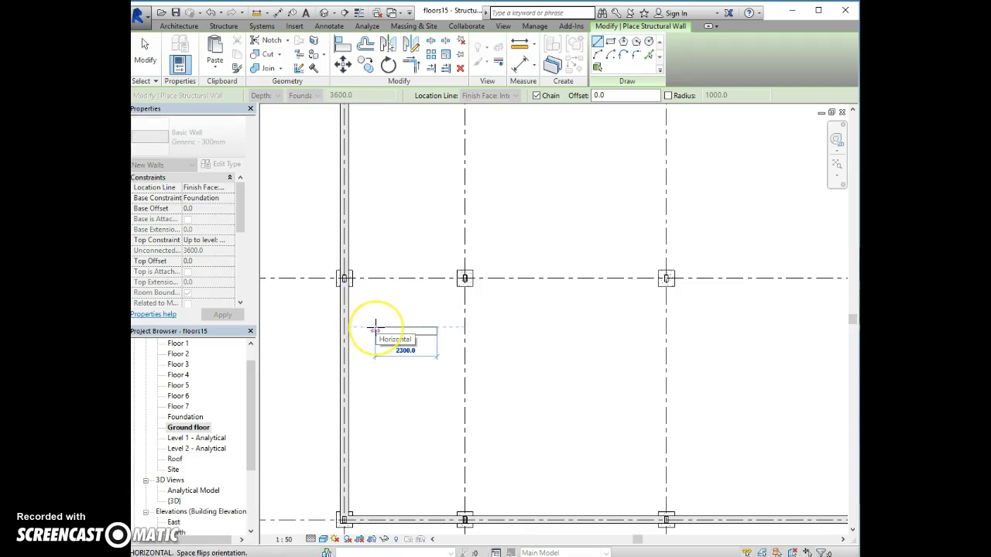
type("3")
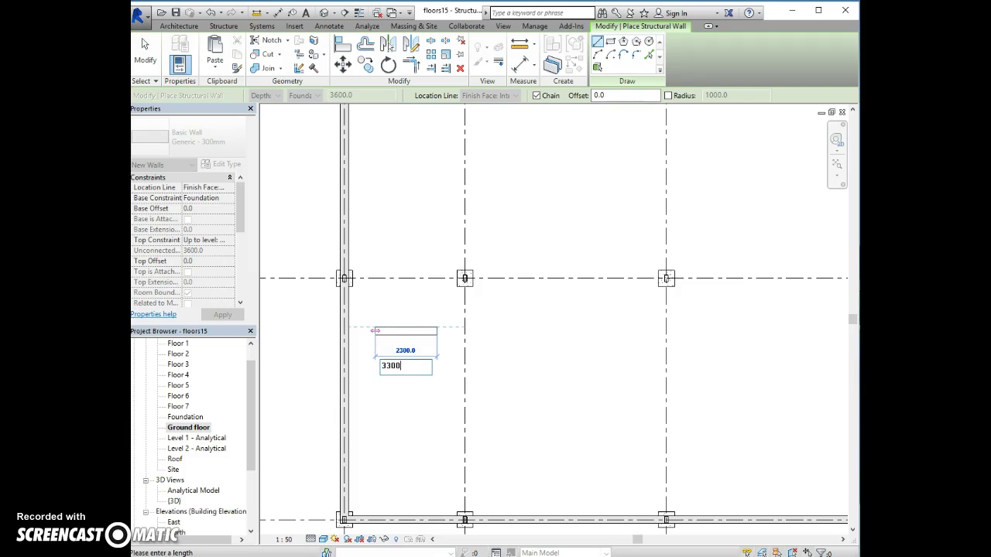
type("300")
key("Return")
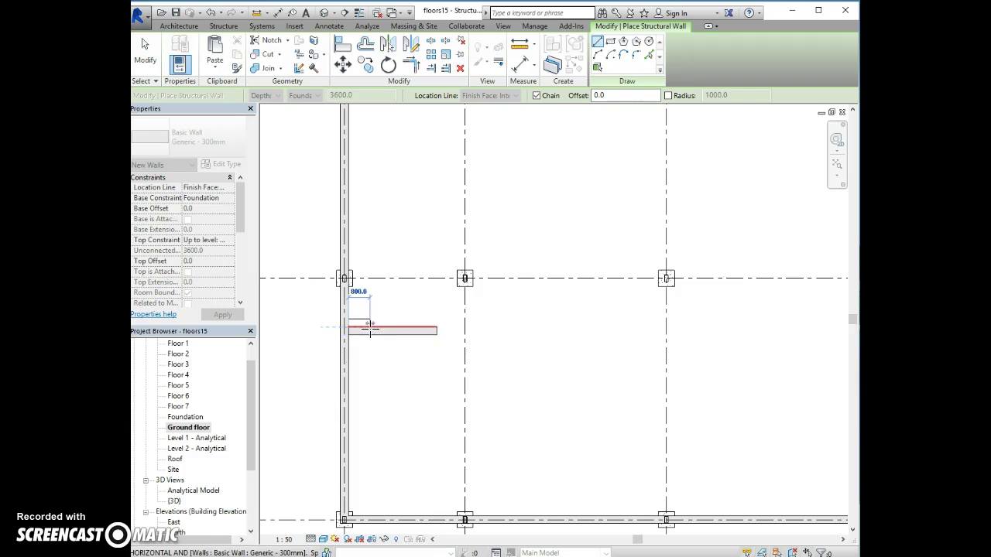
left_click_drag(376, 329, 352, 433)
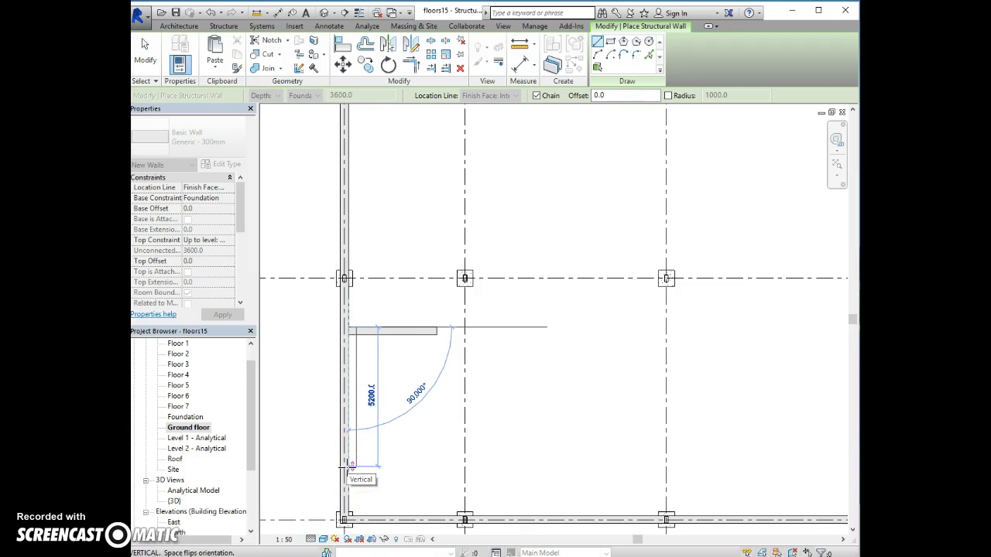
type("67")
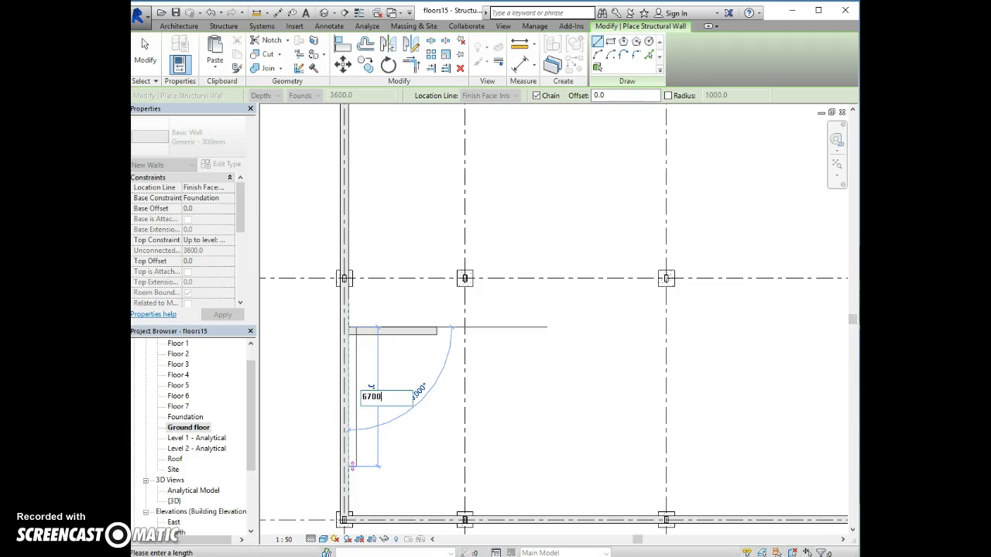
type("00")
key("Return")
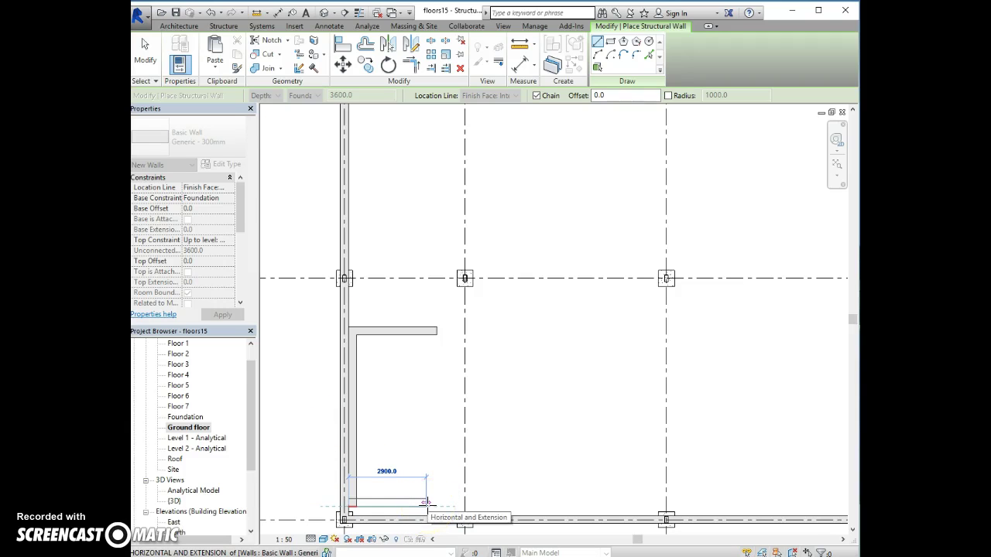
- Add the 3300 bottom wall and close the rectangle back at the start corner
left_click_drag(431, 482, 462, 526)
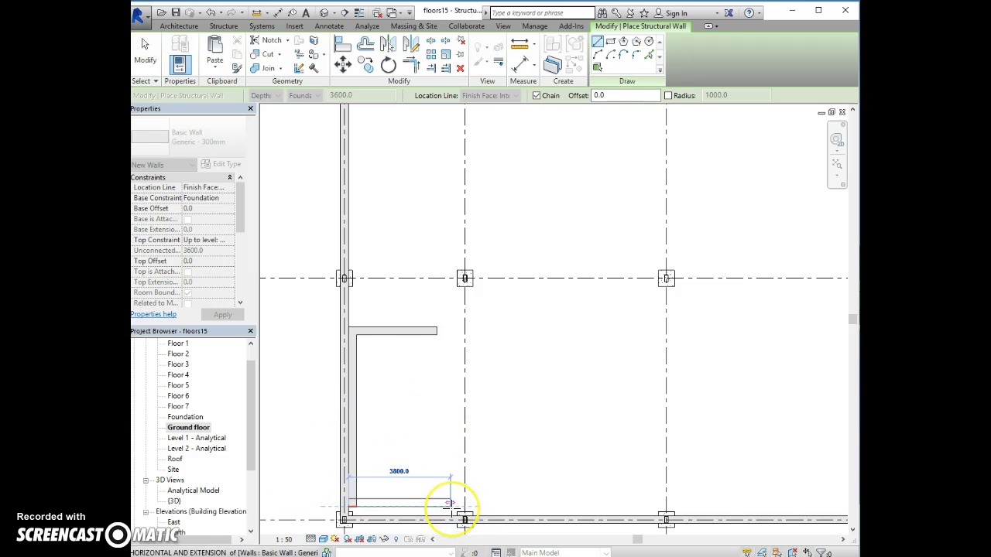
type("3300")
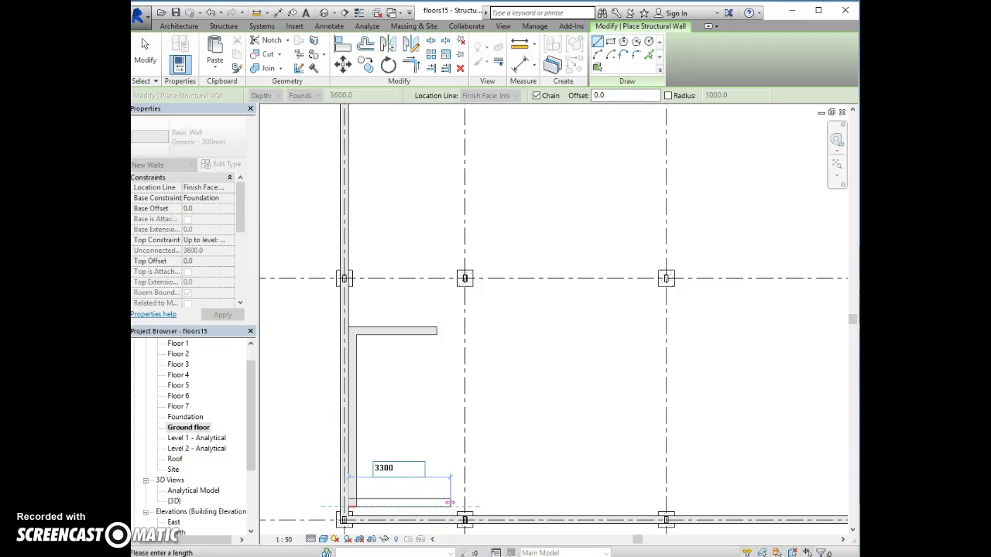
key("Return")
left_click(442, 362)
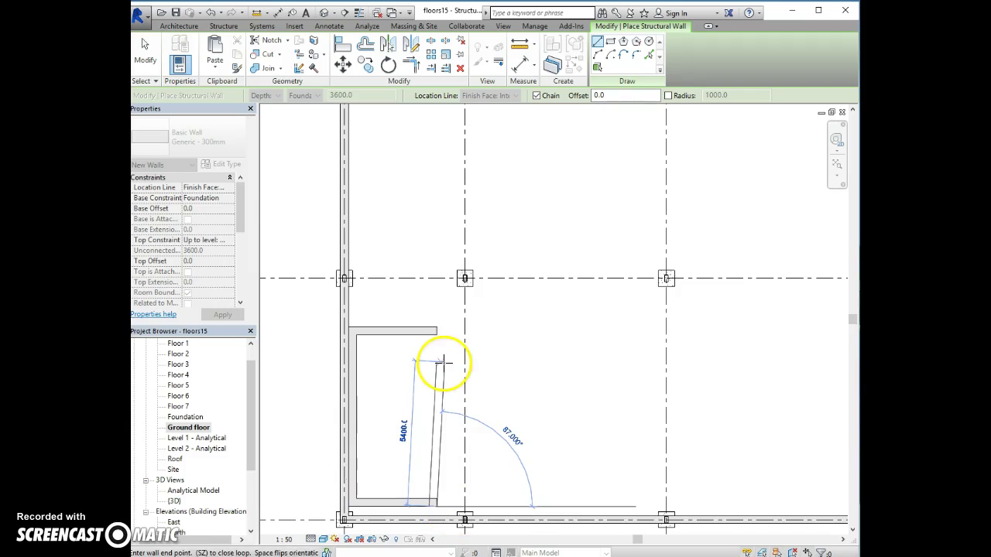
left_click(436, 330)
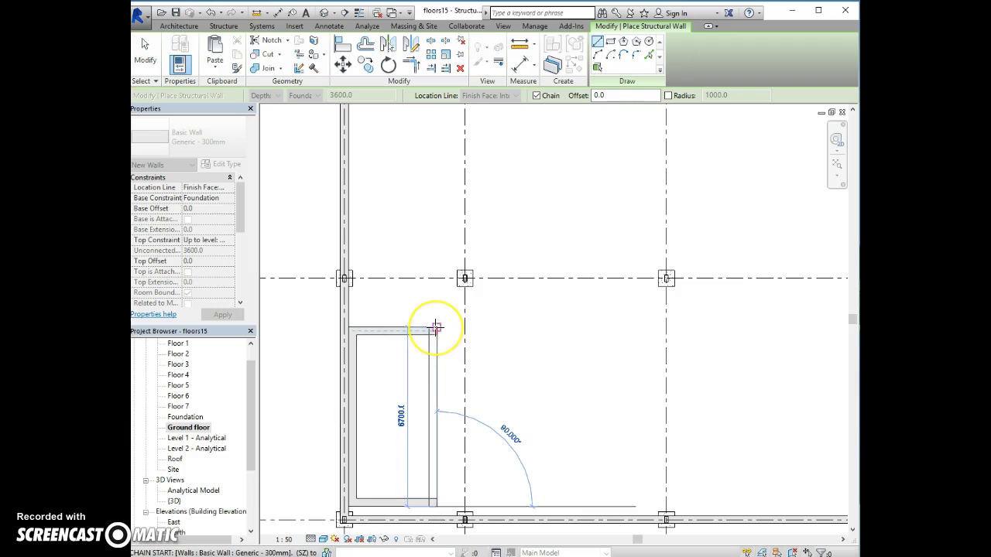
left_click(436, 328)
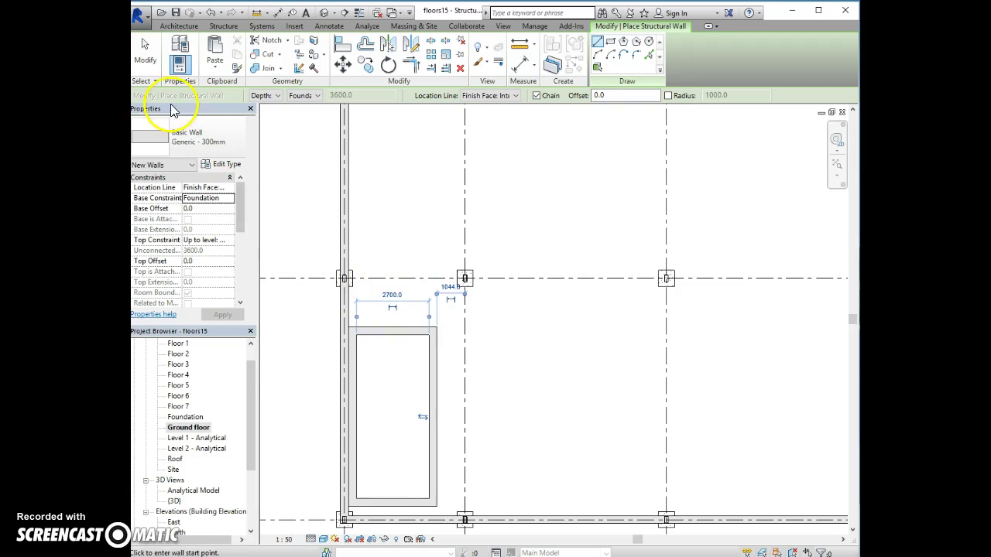
- Make the enclosure's 6100 length a permanent dimension
left_click(158, 74)
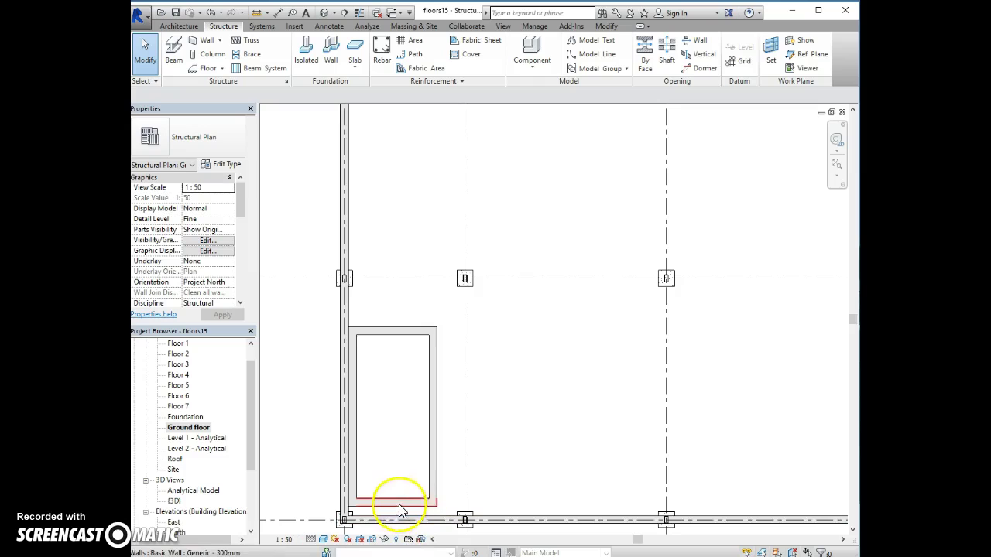
left_click(389, 336)
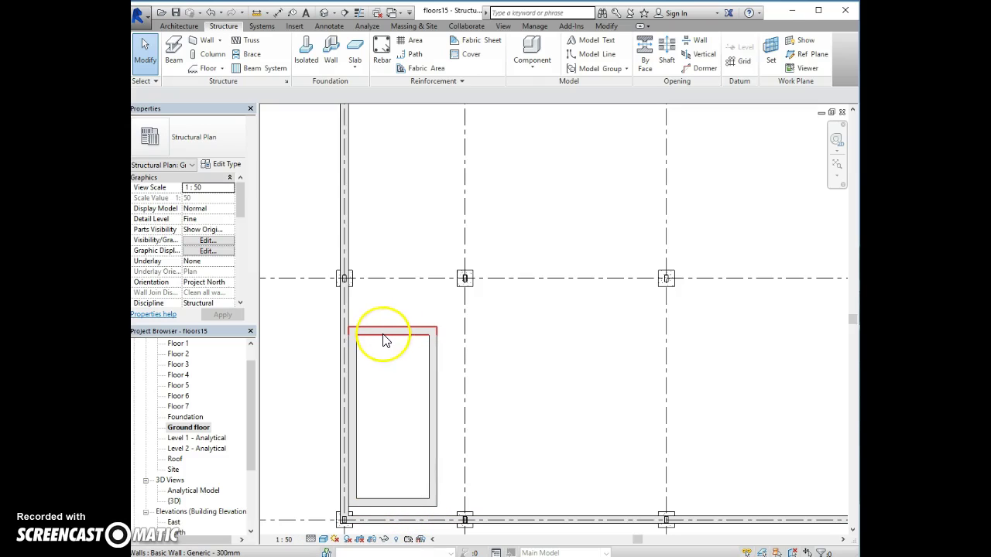
left_click(386, 340)
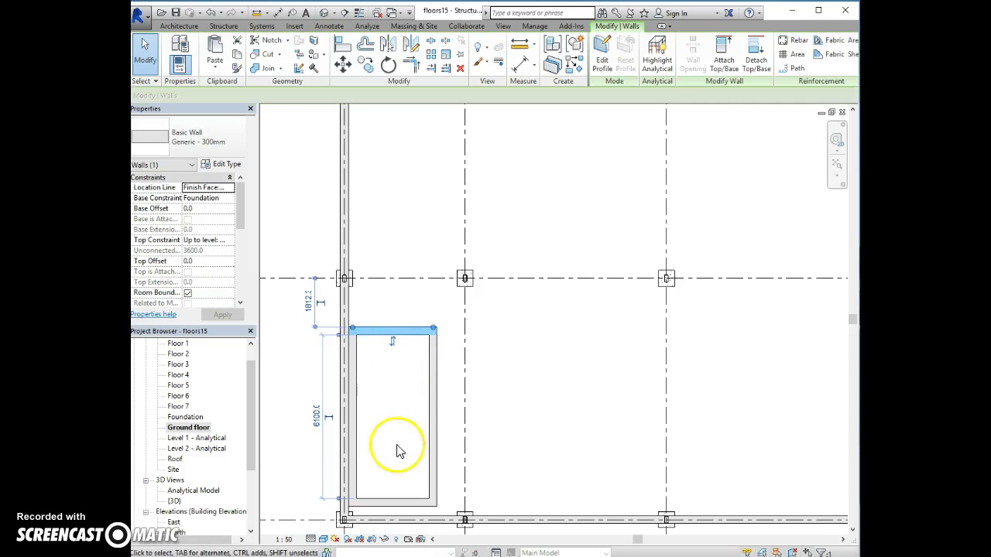
left_click(329, 422)
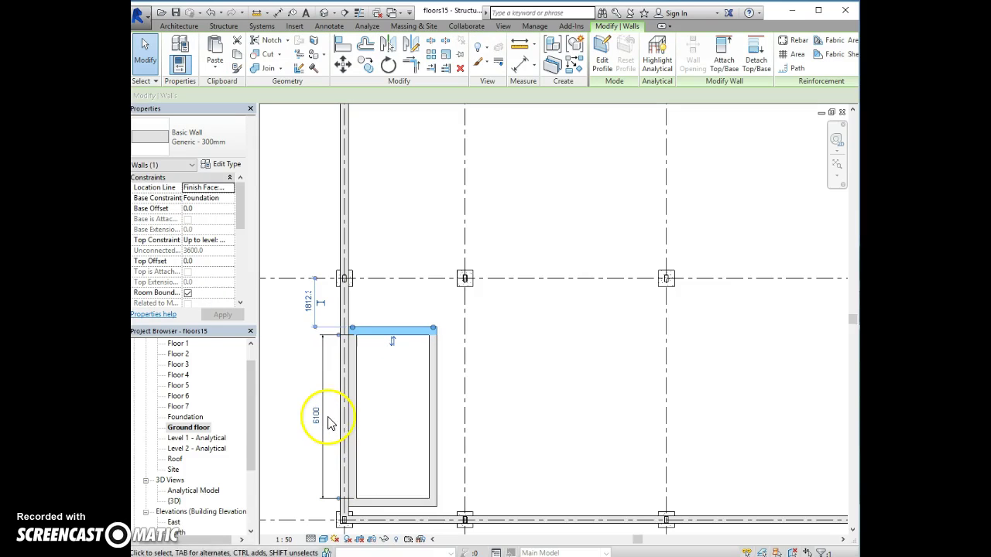
left_click(323, 474)
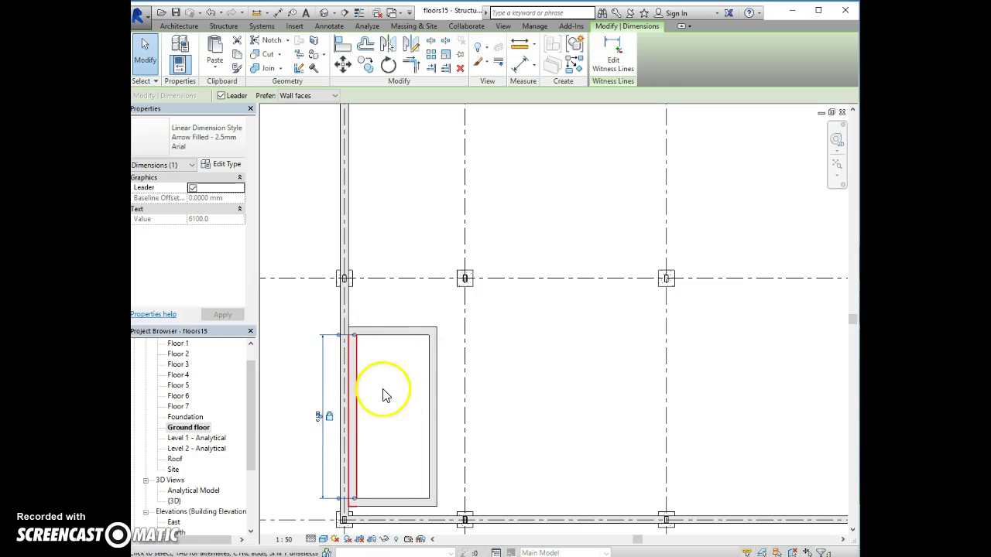
- Set the enclosure's top wall 1000 from the grid line
left_click(389, 331)
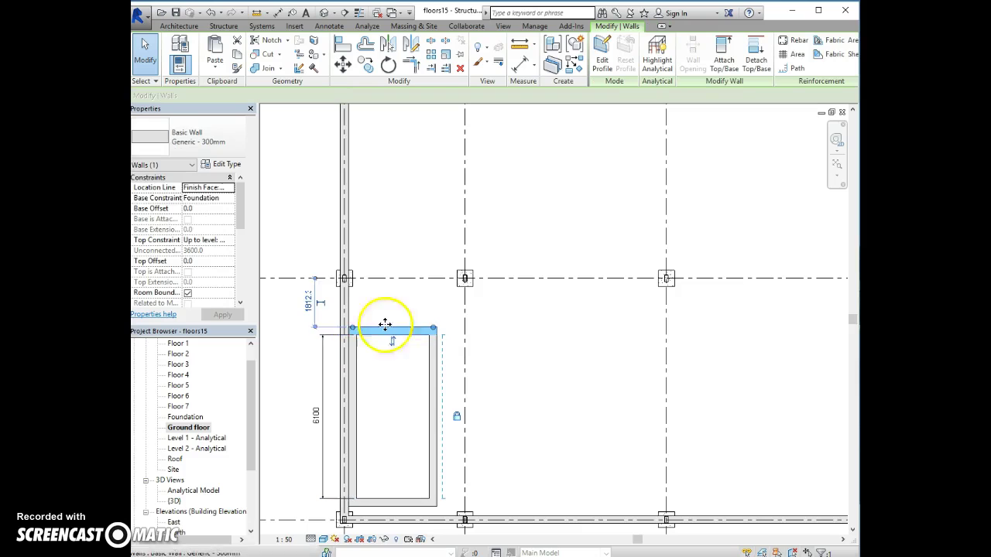
left_click(311, 302)
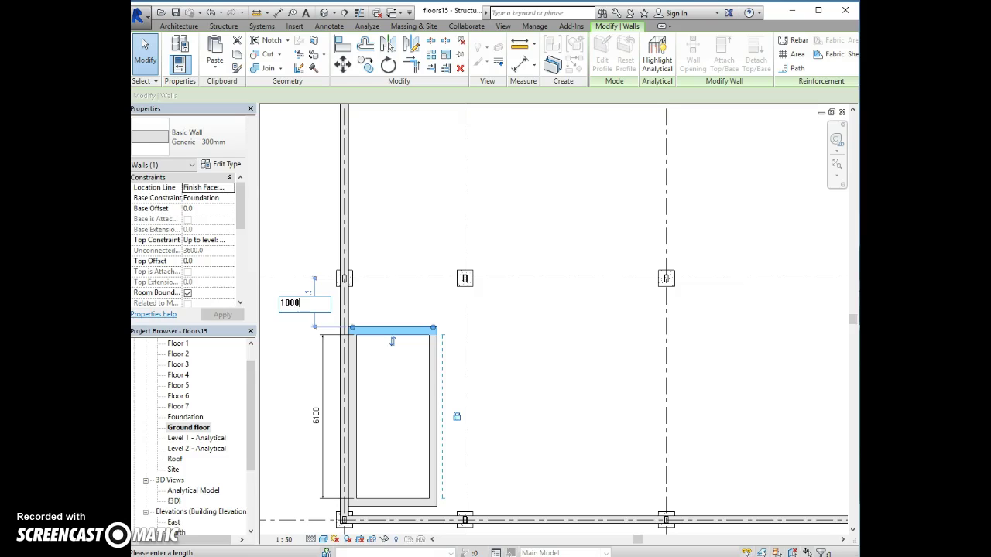
type("1000")
key("Return")
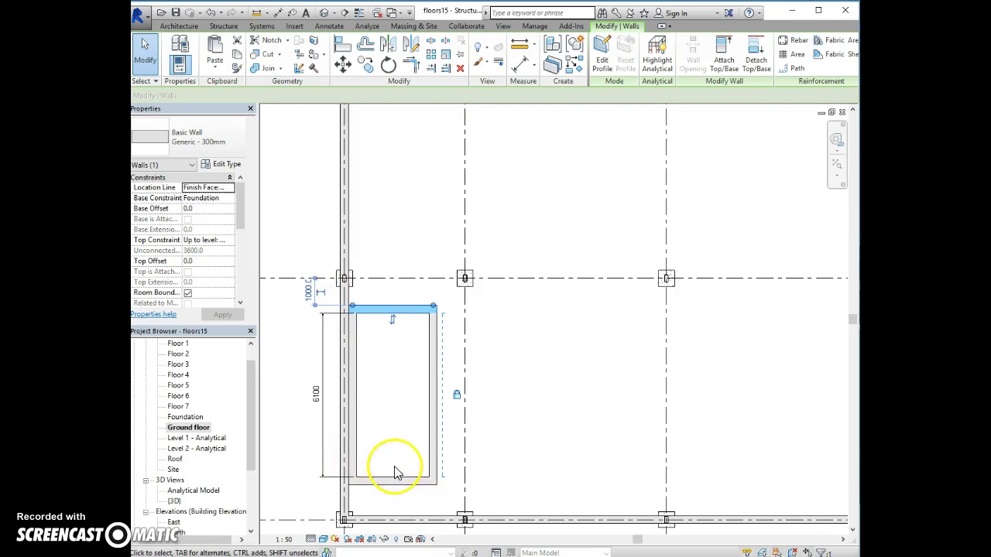
- Move the enclosure's right wall to 300 from the column
left_click(431, 444)
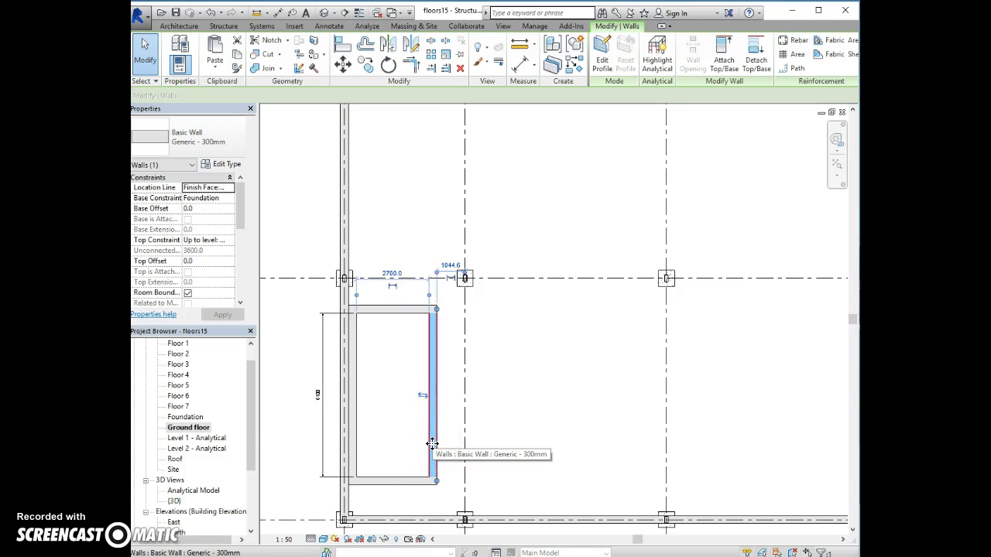
left_click(449, 266)
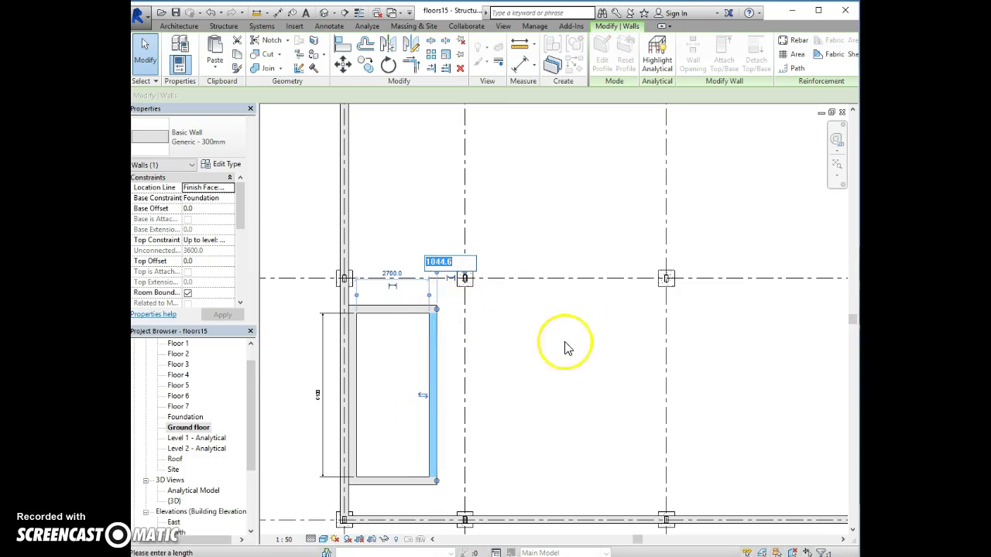
type("3")
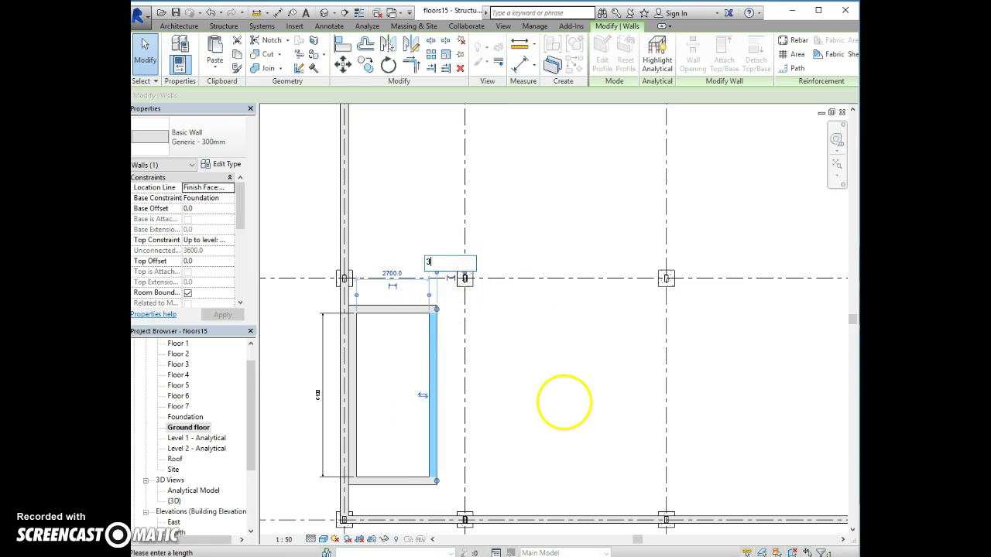
type("00")
key("Return")
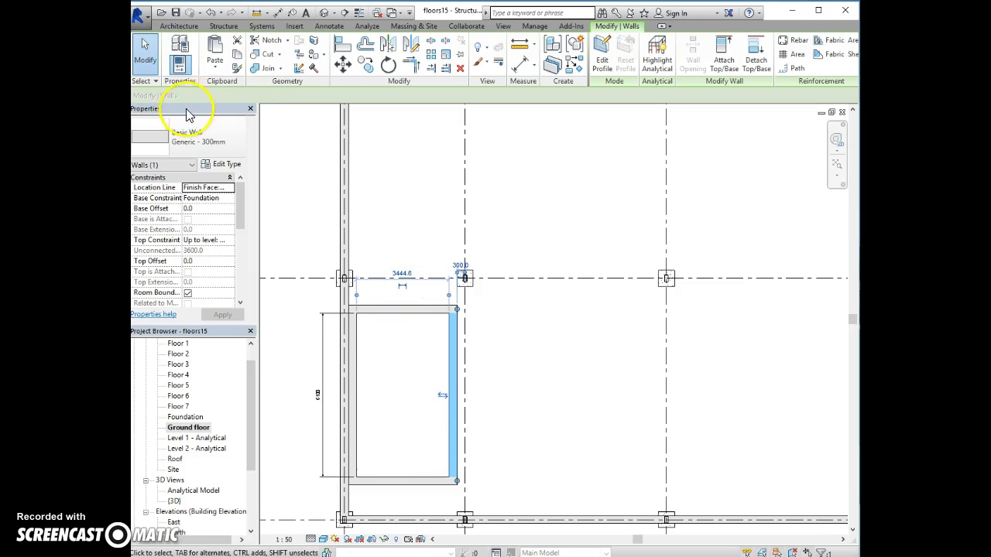
- Undo the right-wall change, then move all four enclosure walls 900 to the right
left_click(211, 13)
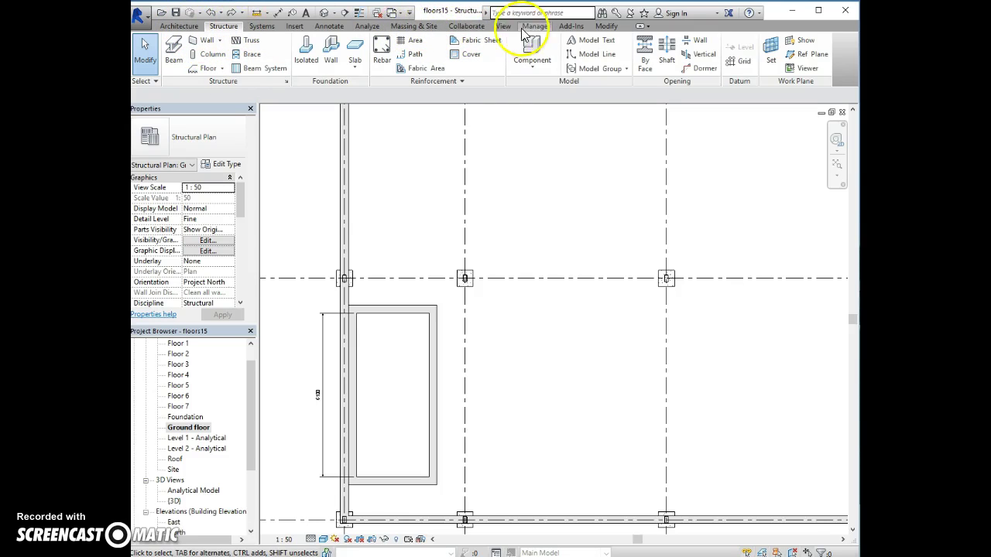
left_click(606, 26)
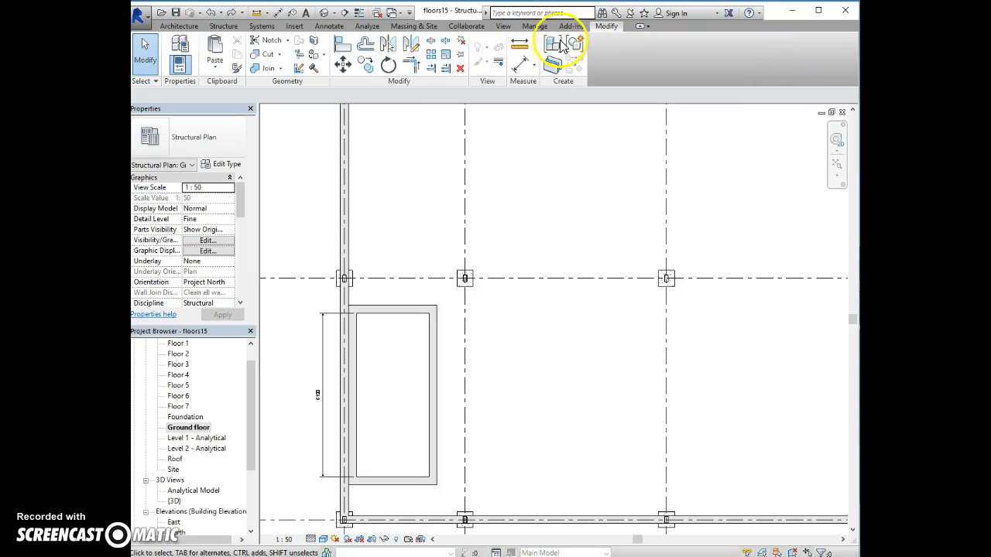
left_click(343, 65)
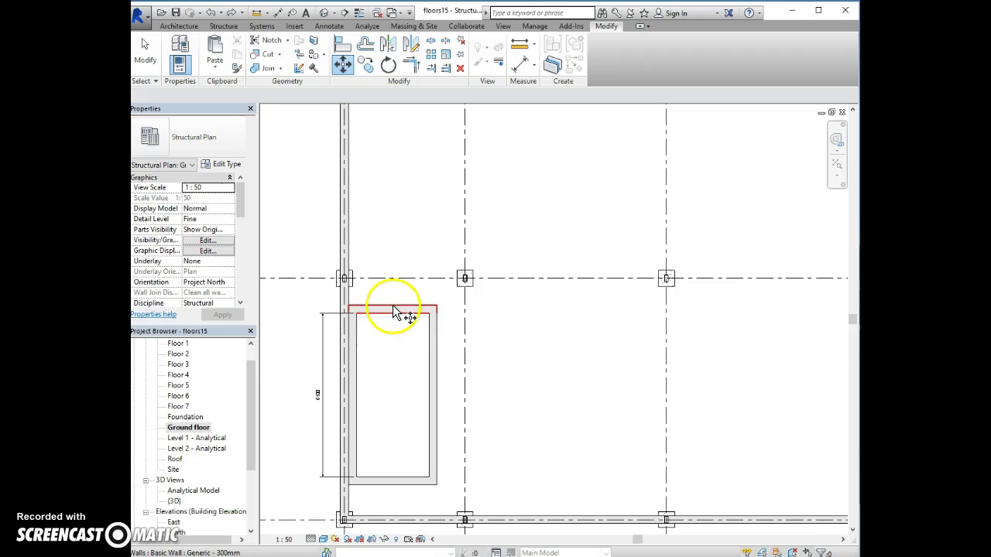
left_click_drag(320, 297, 442, 487)
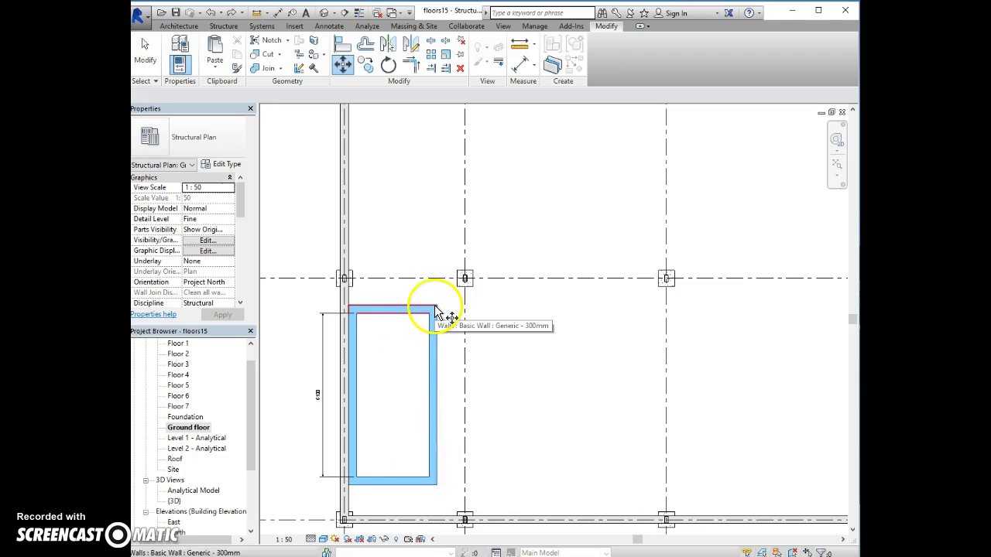
left_click(343, 65)
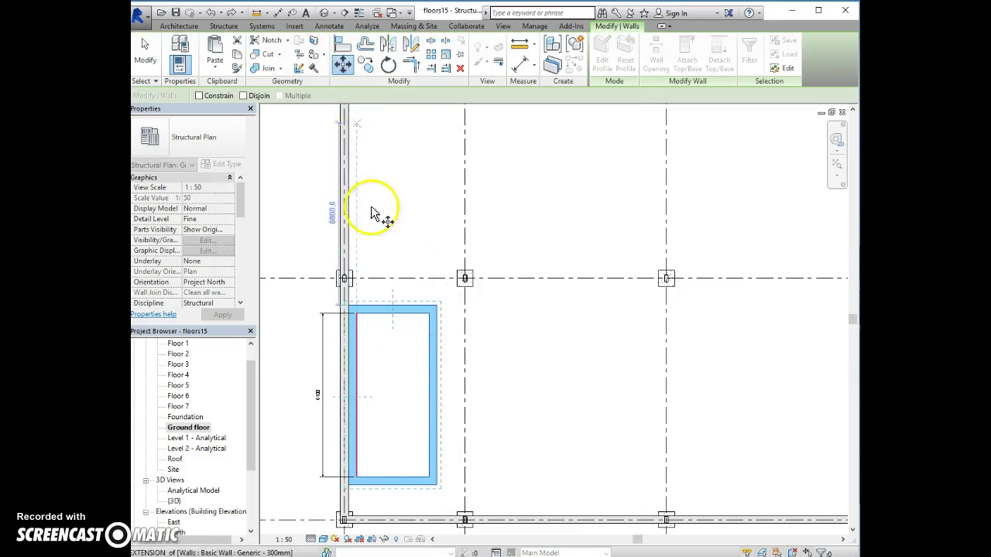
left_click(437, 305)
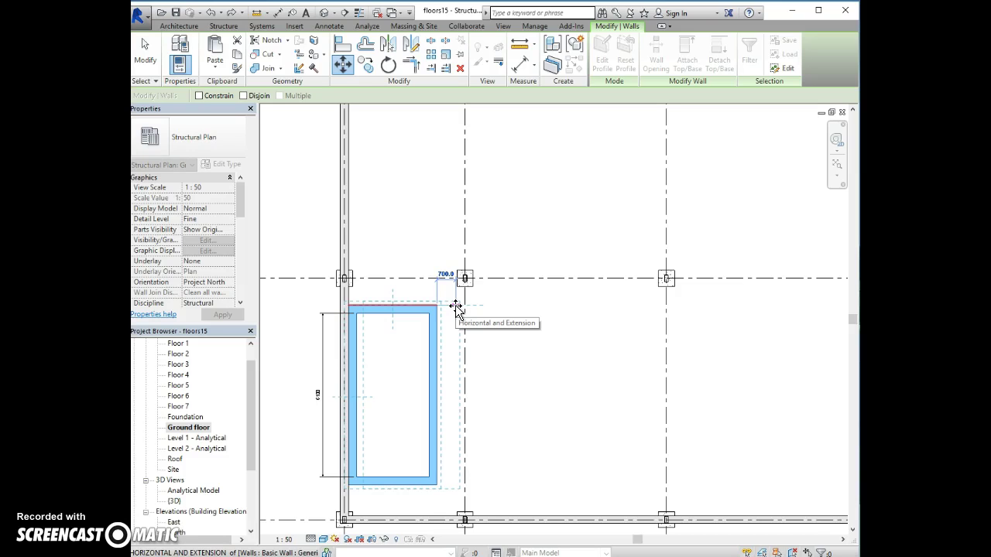
type("90")
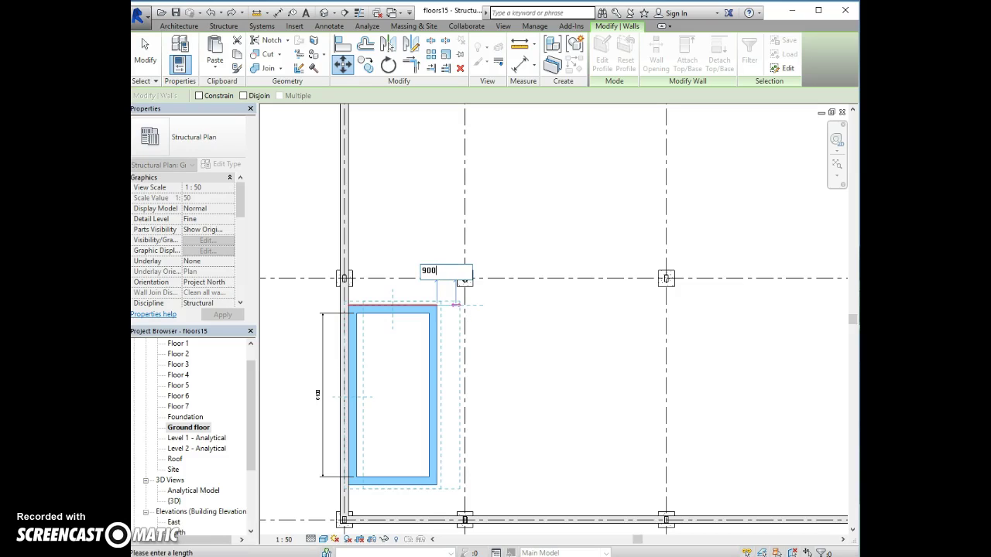
type("0")
key("Return")
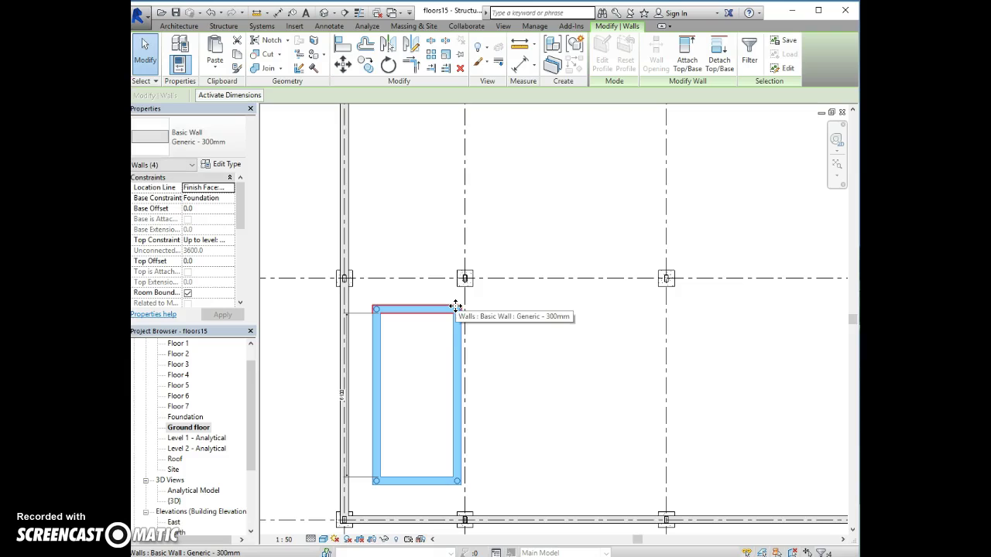
left_click(441, 311)
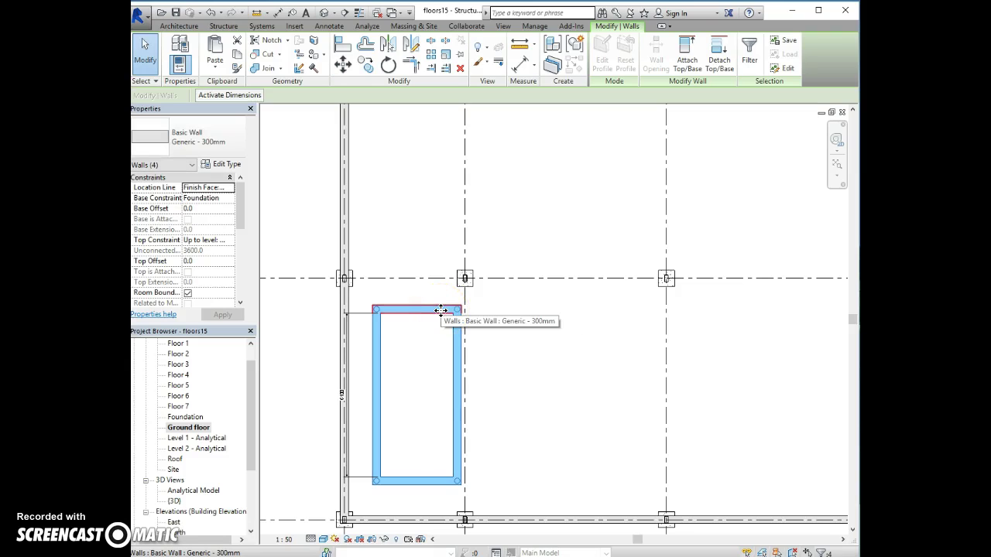
- Set the shaft's left wall 900 from the corner column
key("Escape")
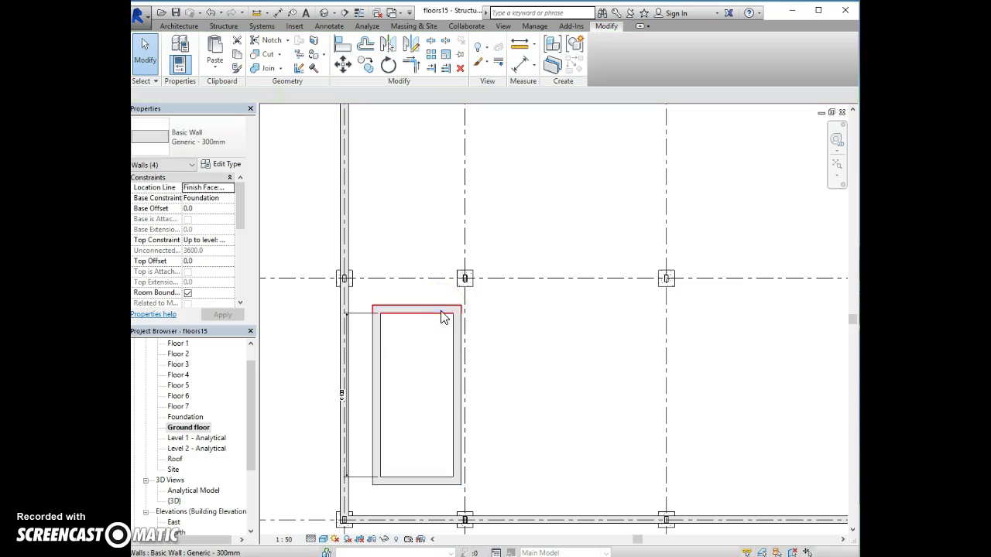
left_click(373, 474)
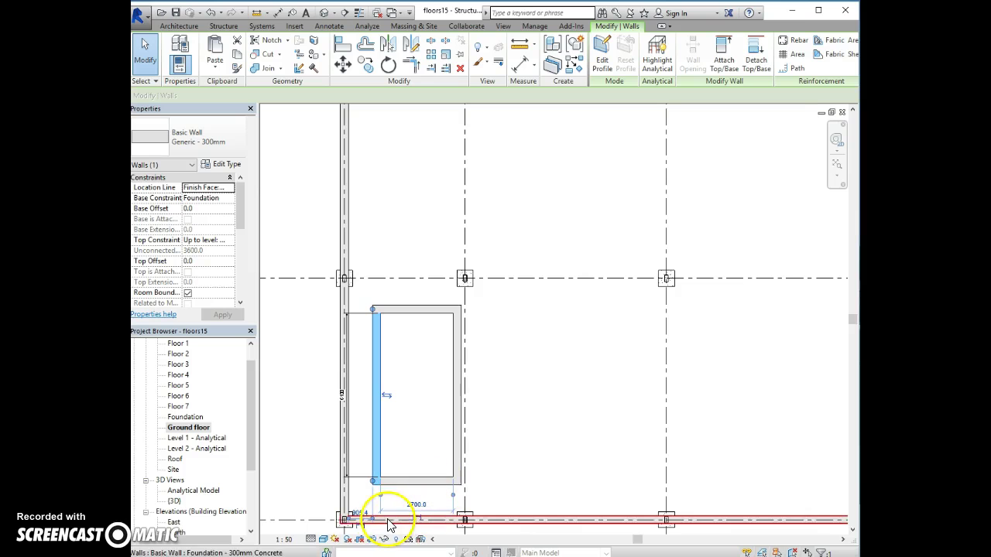
scroll(416, 437, "down", 1)
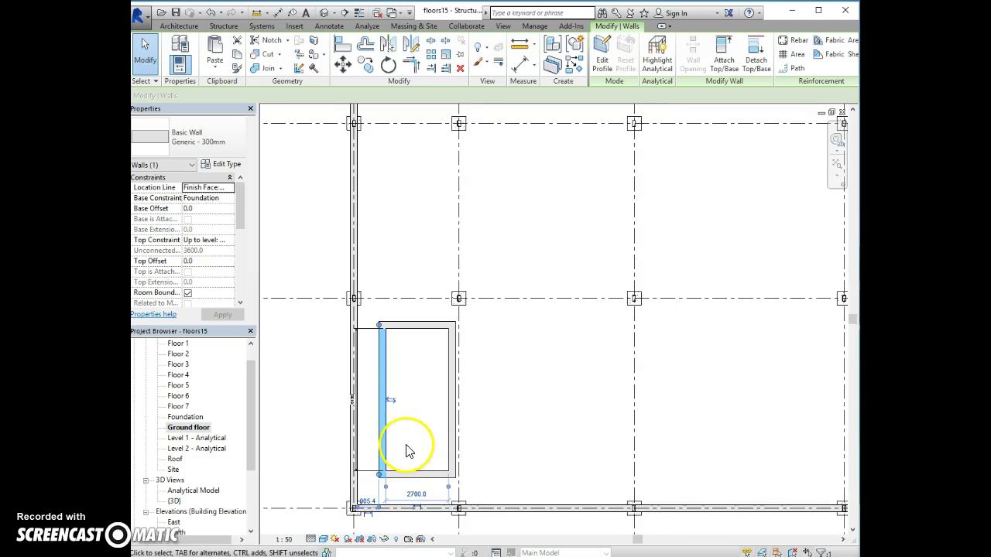
middle_click_drag(409, 453, 414, 382)
left_click(363, 430)
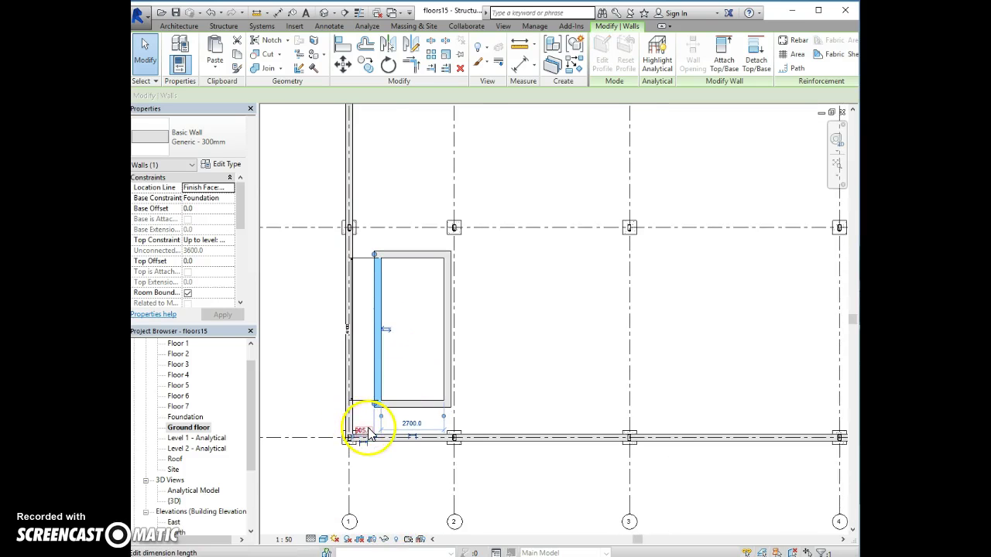
key("Escape")
scroll(369, 440, "up", 5)
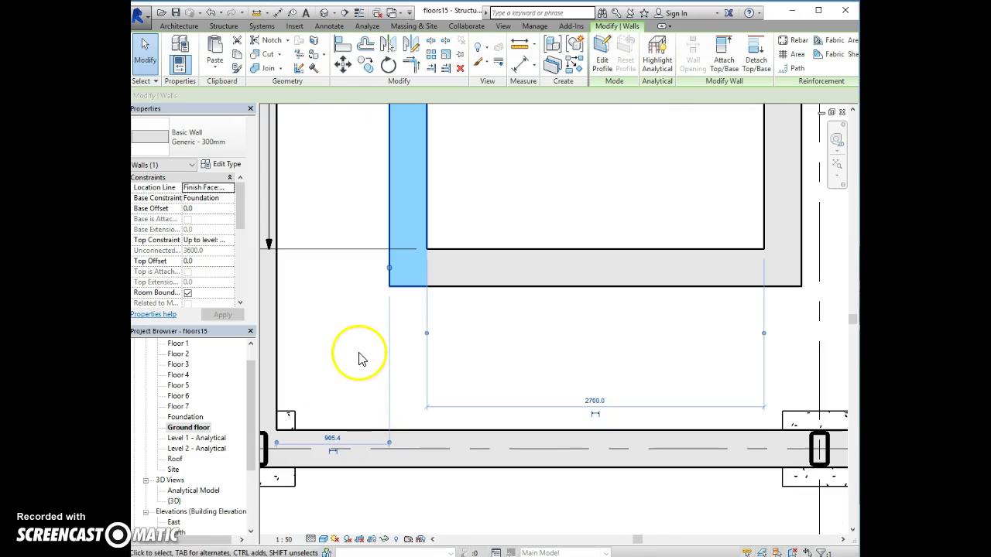
middle_click_drag(361, 354, 400, 304)
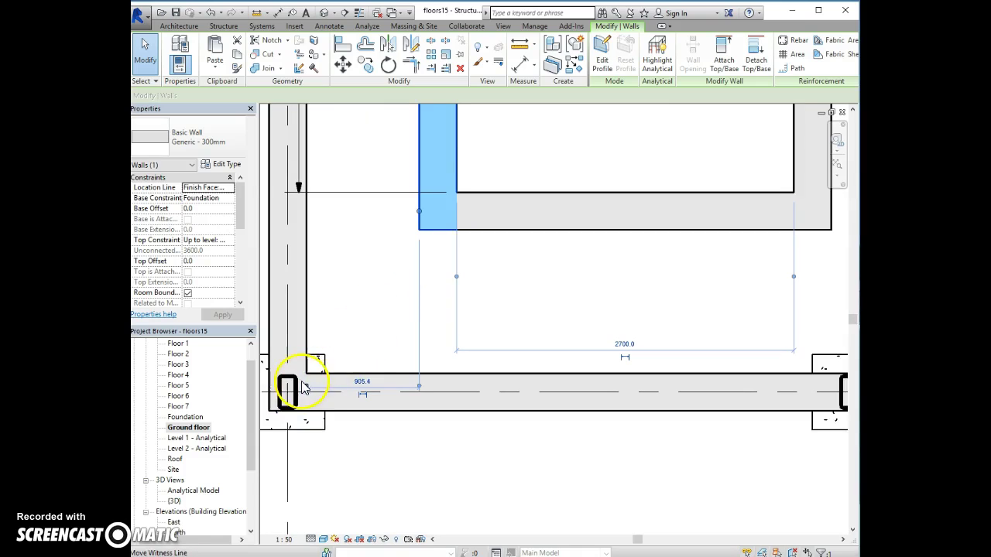
left_click_drag(307, 387, 288, 386)
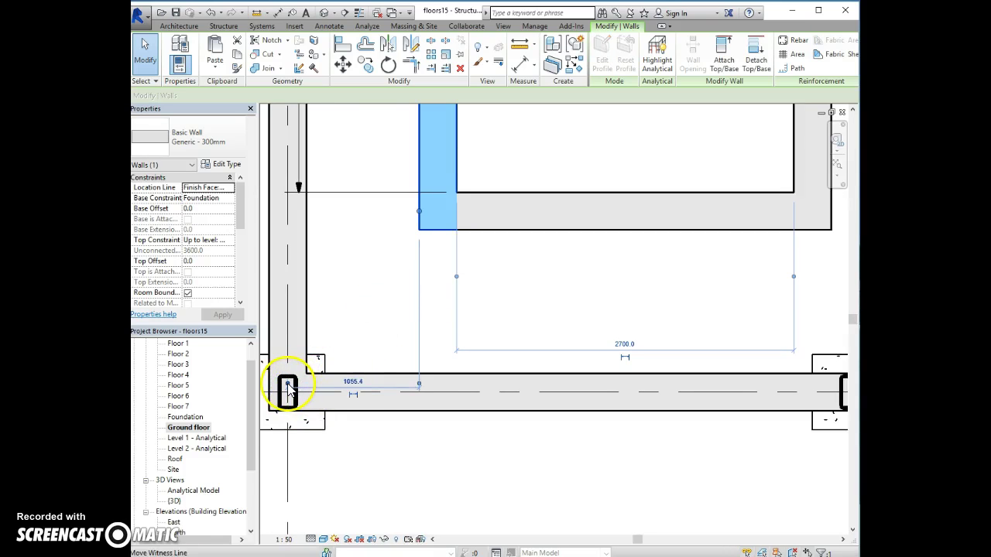
left_click(353, 382)
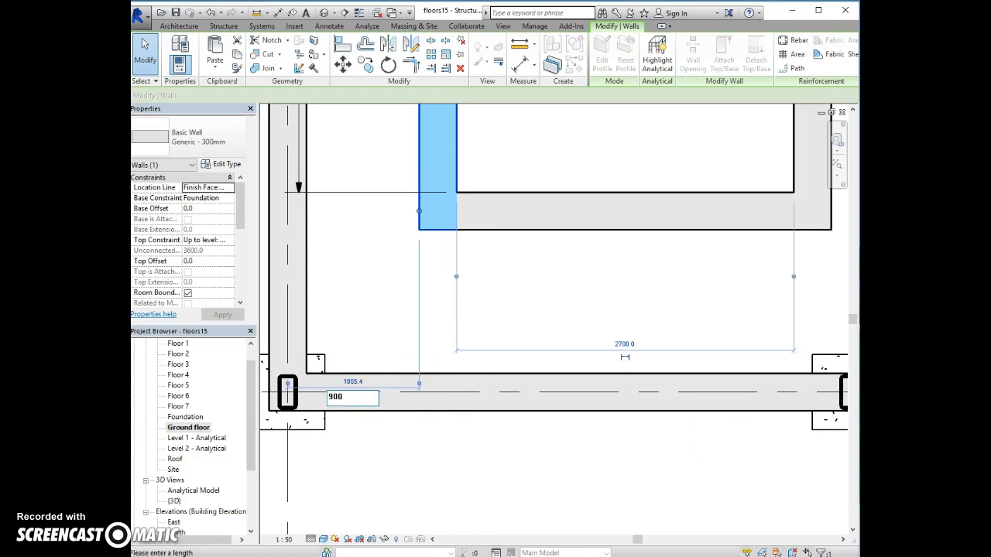
key("Return")
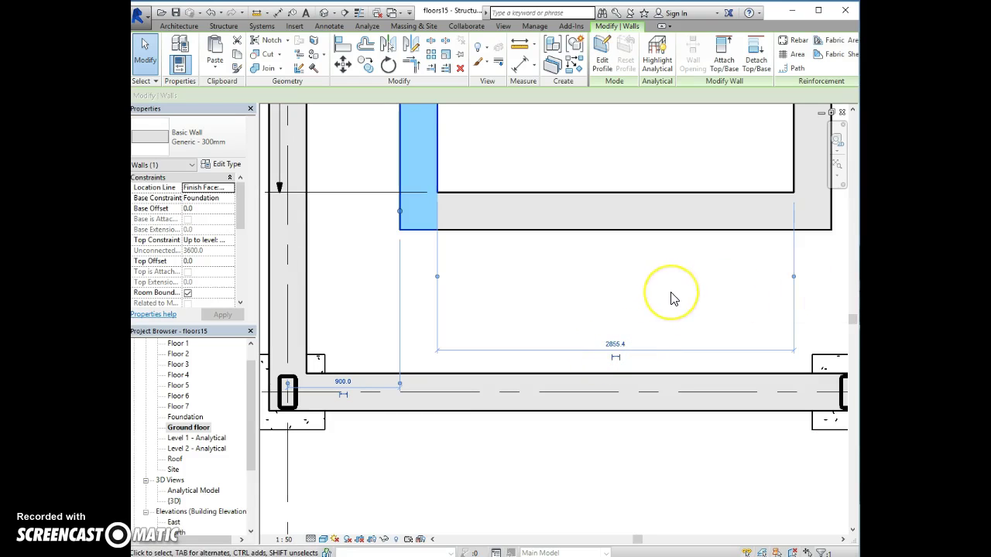
- Change the shaft's inner width from 2855.4 to 2700 and keep it as a dimension
scroll(671, 299, "down", 5)
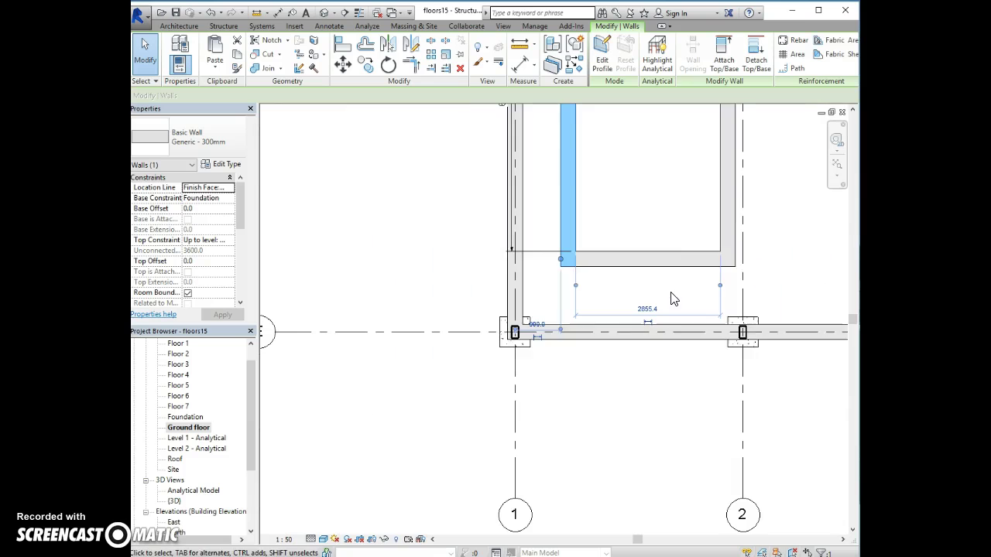
middle_click_drag(668, 181, 552, 416)
middle_click_drag(561, 365, 578, 243)
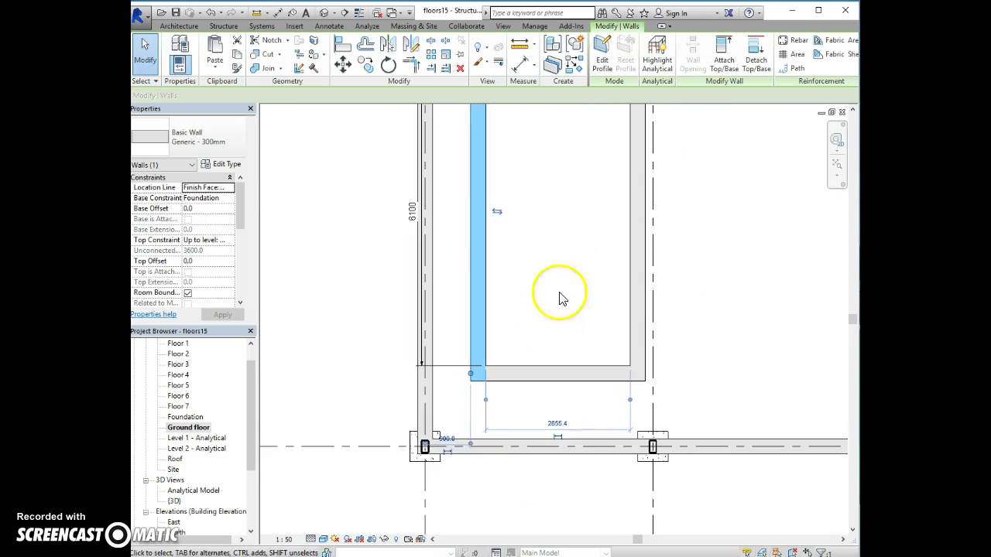
left_click(558, 424)
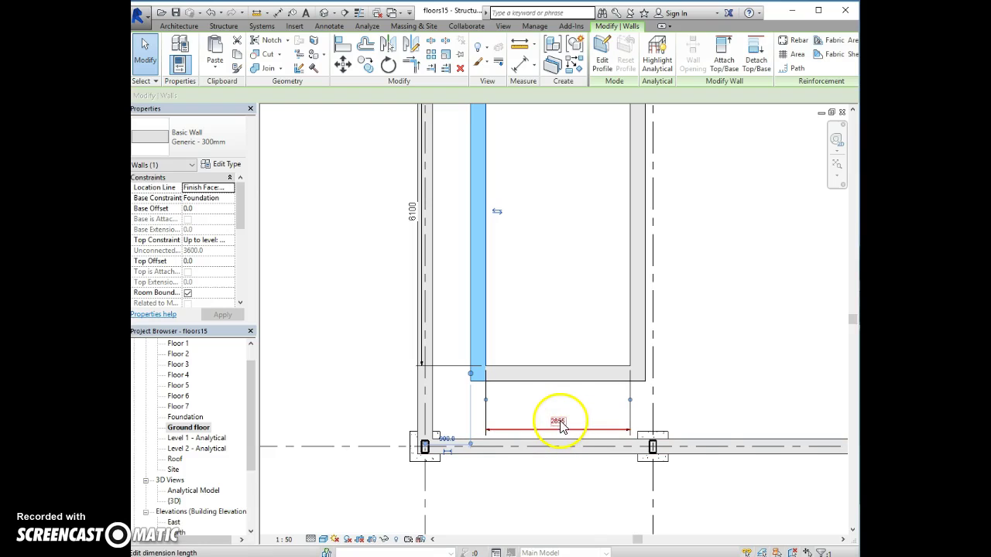
left_click(559, 423)
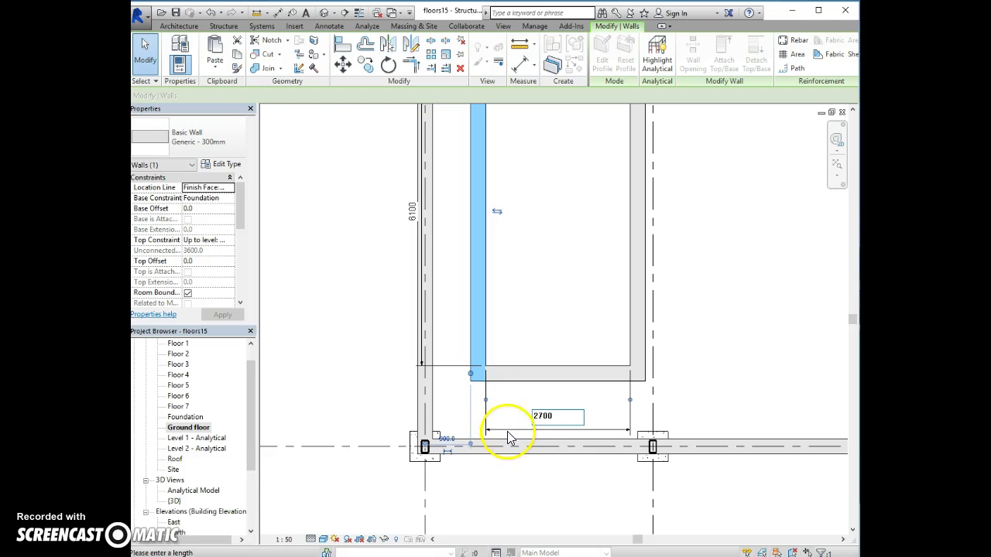
key("Return")
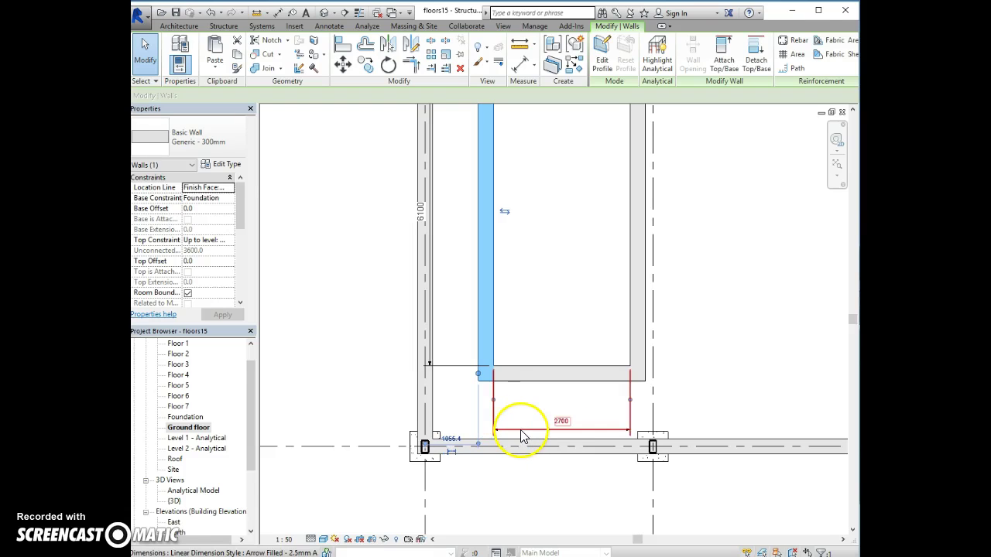
left_click(572, 435)
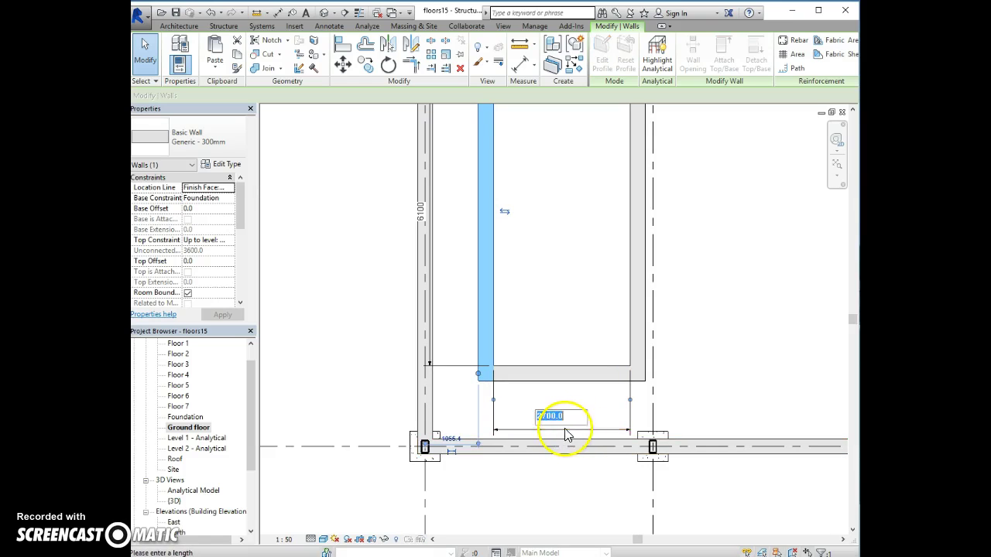
key("Escape")
left_click(611, 431)
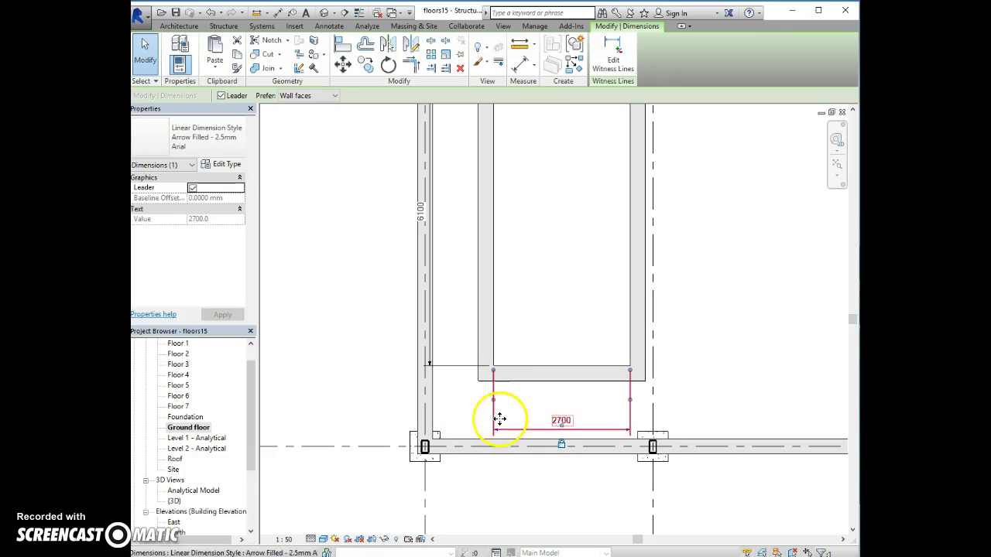
- Reset the left wall from 1055.4 back to 900 from the column
left_click(480, 378)
left_click(450, 438)
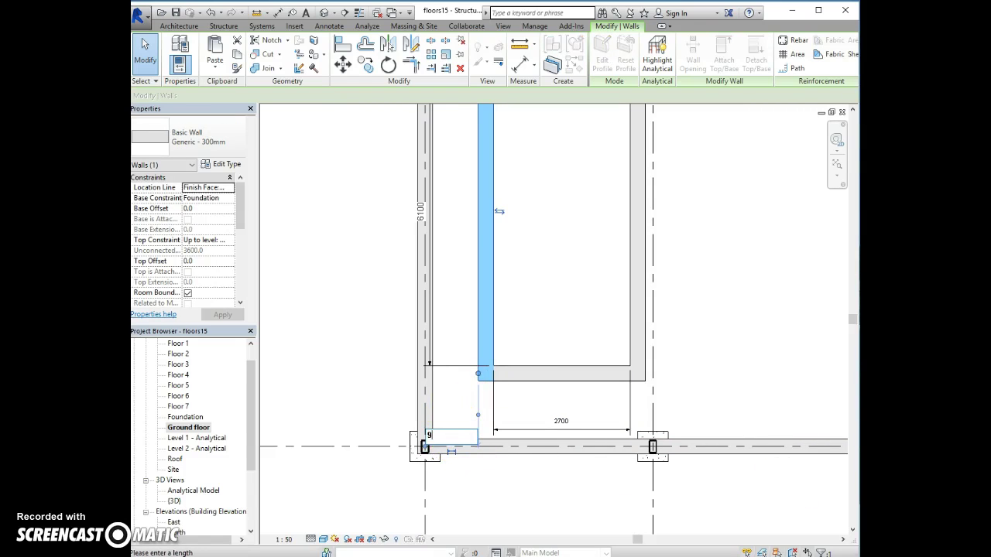
key("Return")
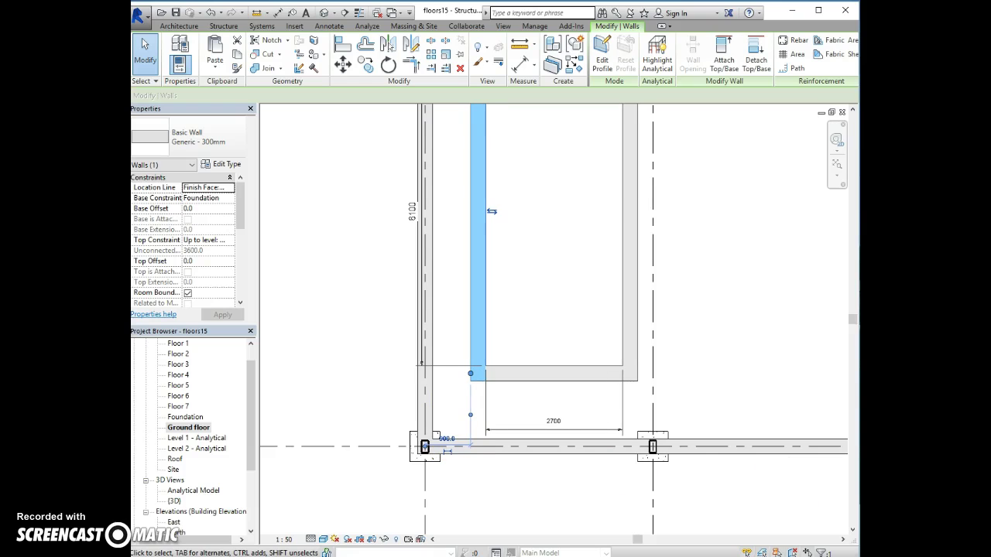
left_click(556, 314)
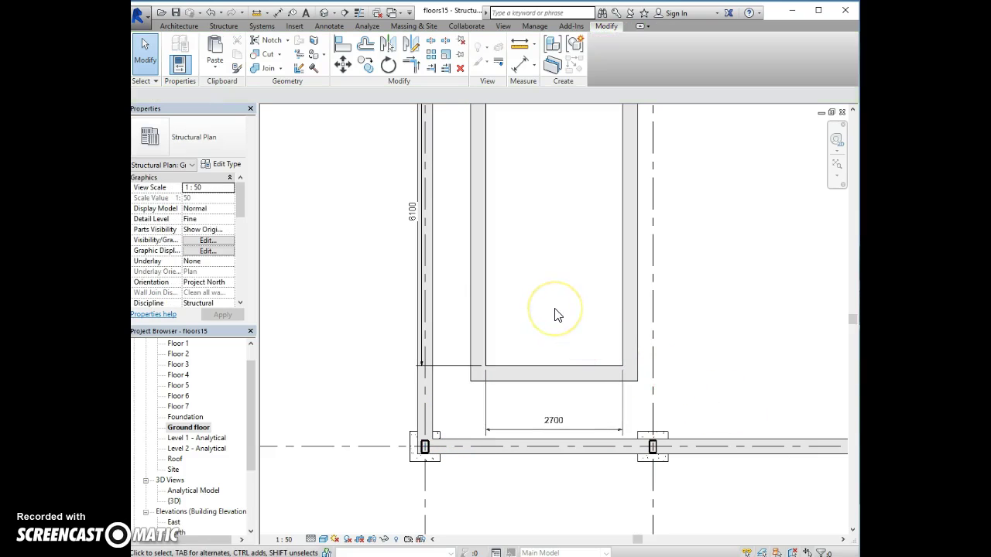
- Delete the 2700 and 8100 dimensions, keeping the wall constraints
left_click(485, 414)
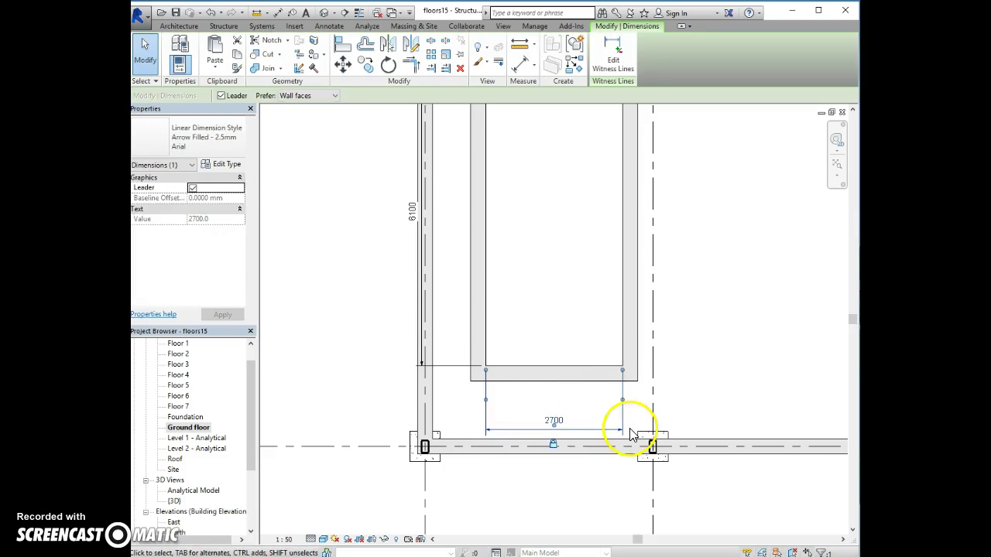
key("Delete")
left_click(763, 545)
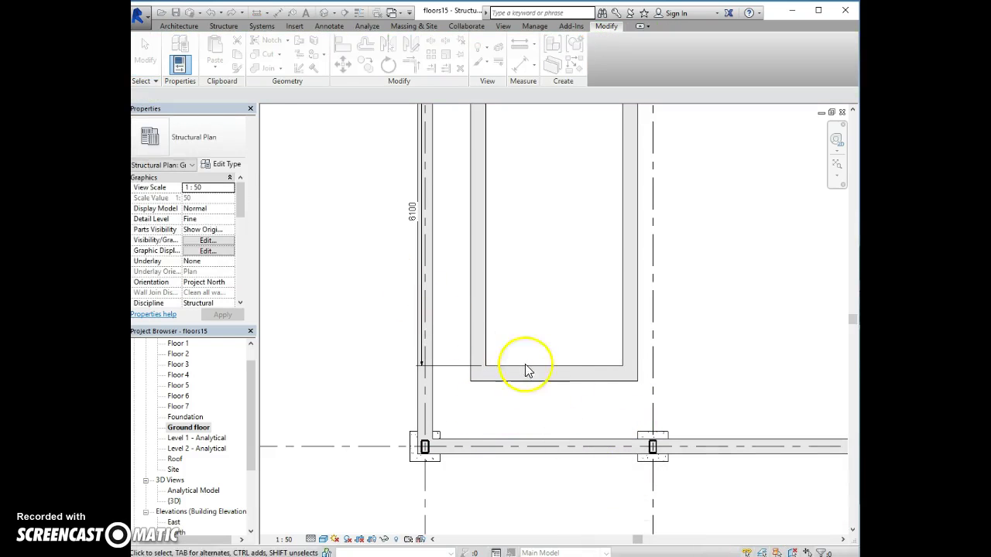
left_click(458, 371)
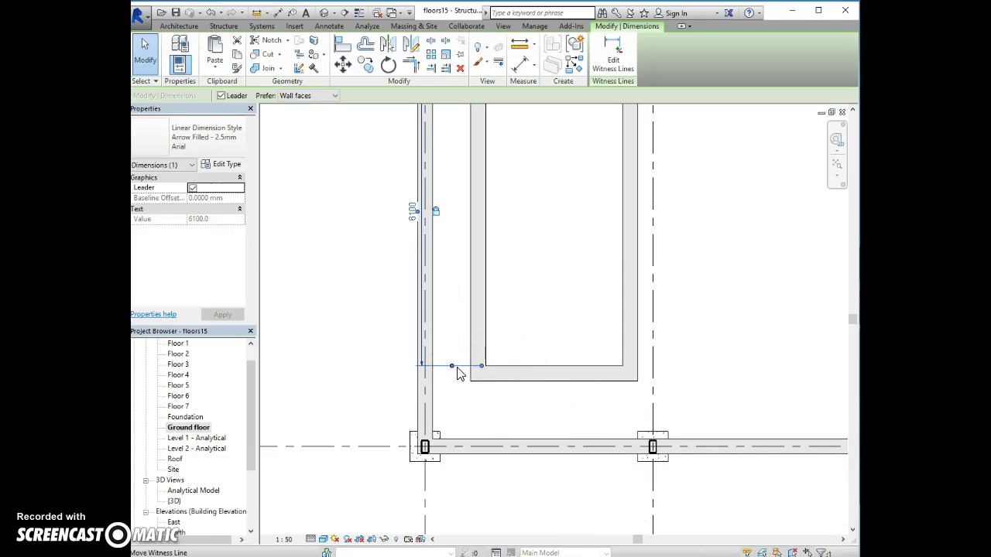
key("Delete")
left_click(766, 545)
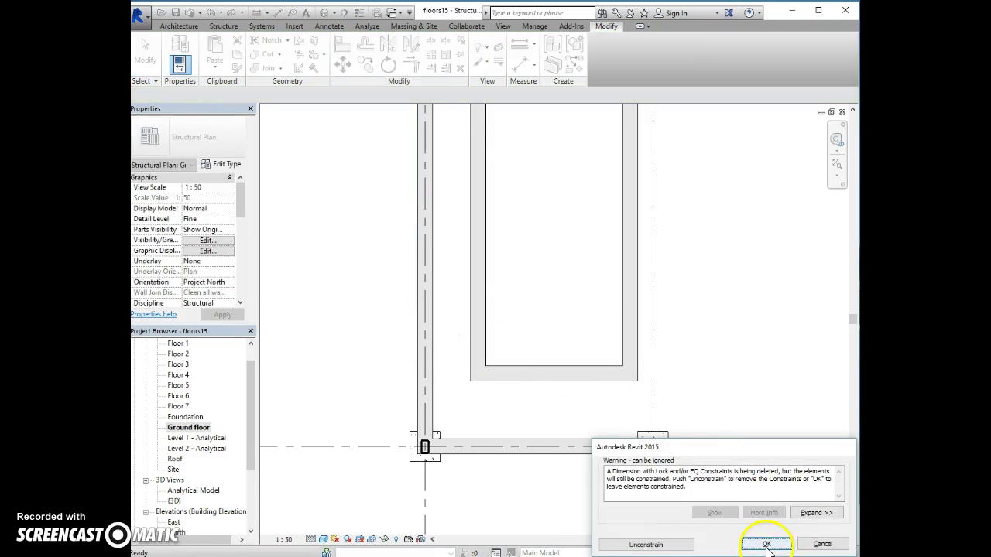
- Bring both grid rows into view and end the running command
scroll(779, 300, "up", 3)
scroll(780, 302, "down", 2)
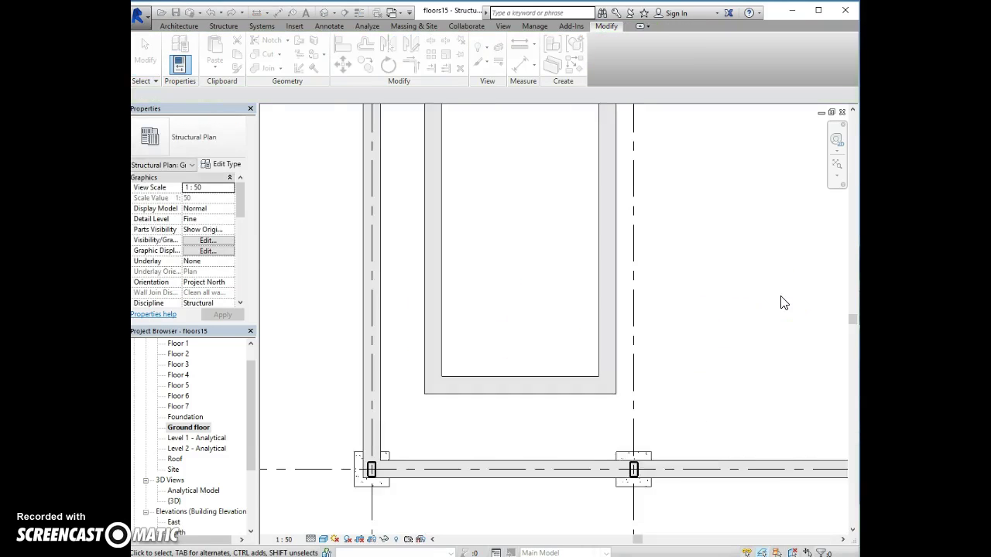
scroll(782, 302, "down", 2)
middle_click_drag(770, 298, 763, 361)
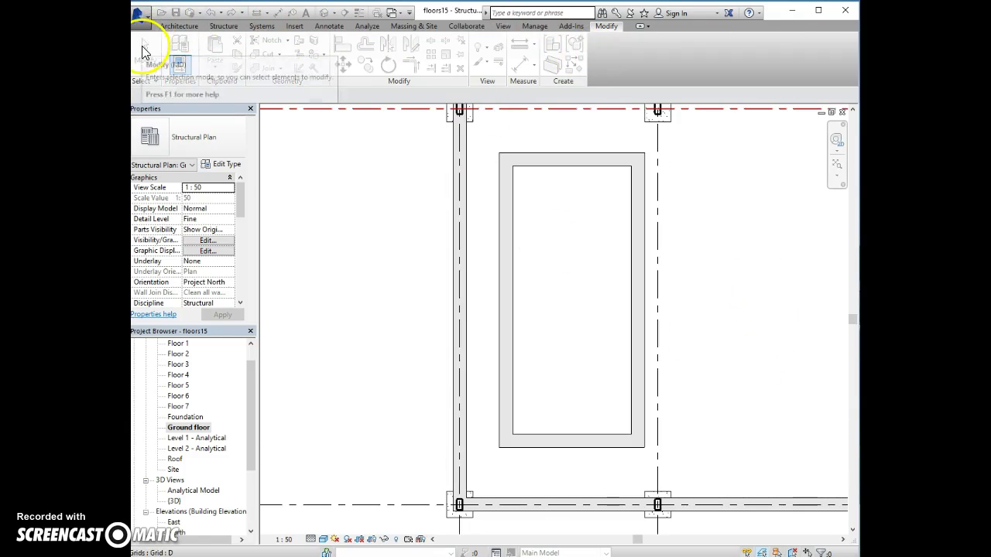
left_click(603, 27)
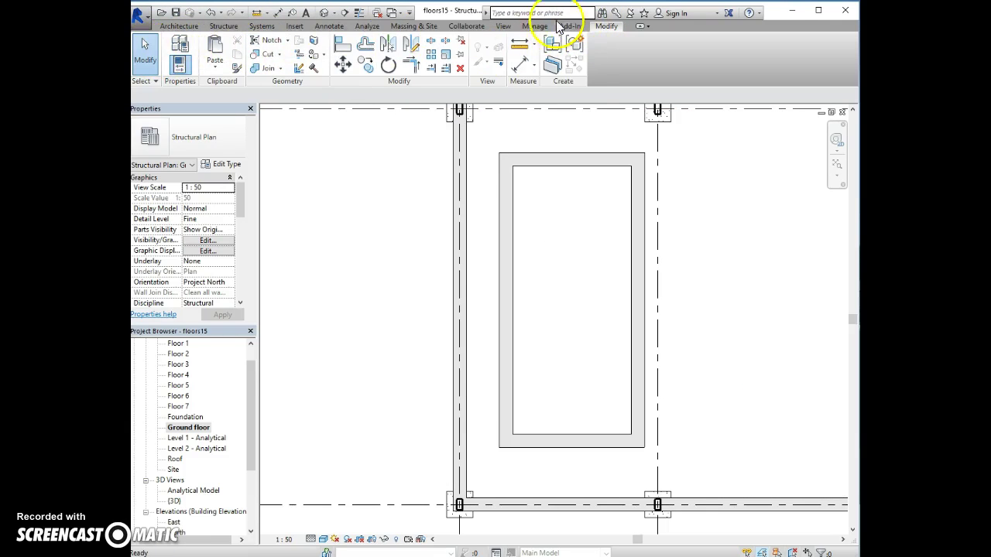
- Sketch a shaft opening boundary by picking the four inner lift wall faces
left_click(220, 25)
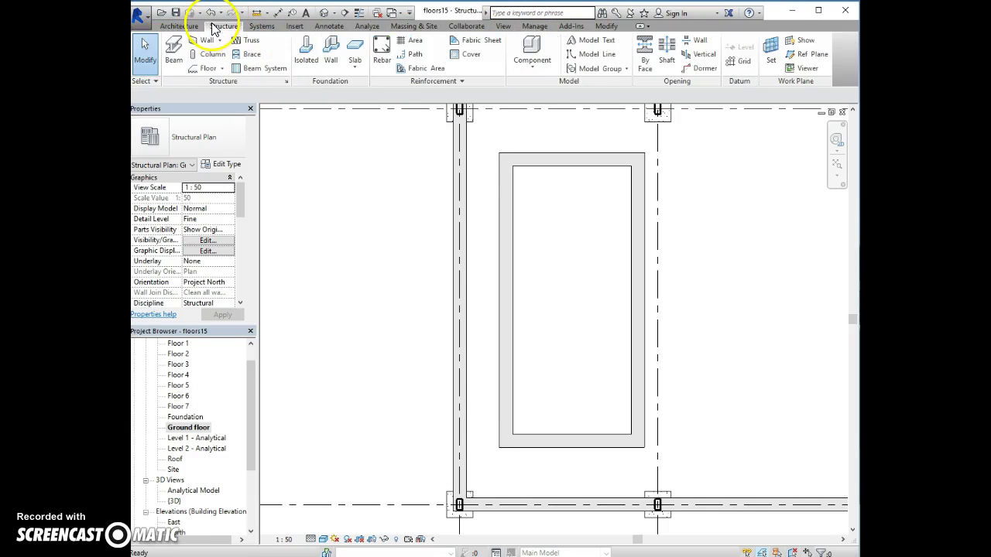
left_click(665, 54)
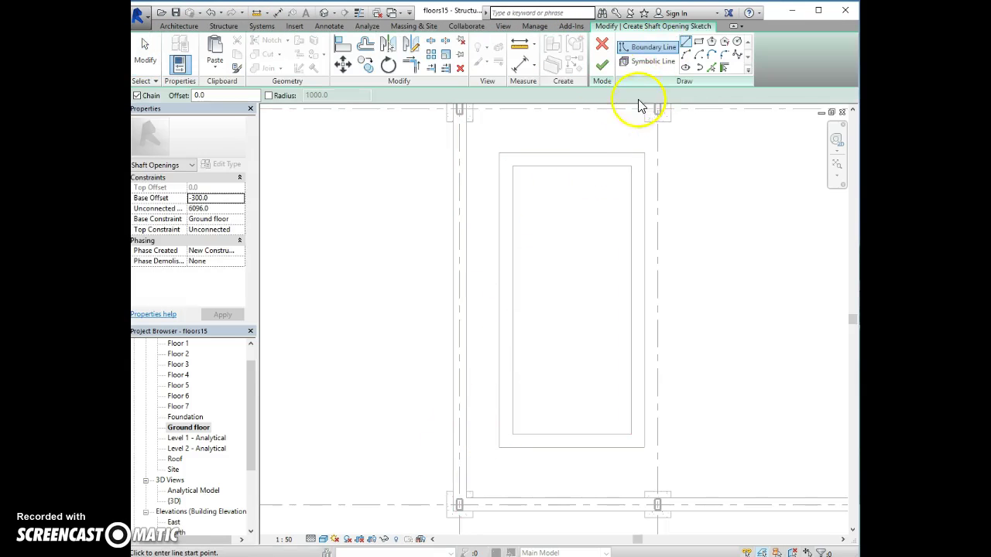
left_click(723, 69)
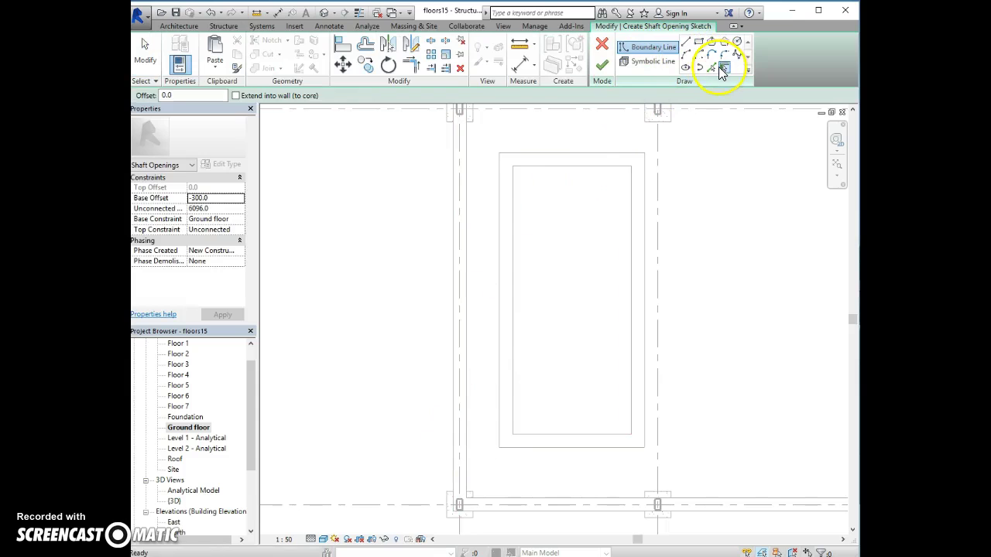
left_click(555, 169)
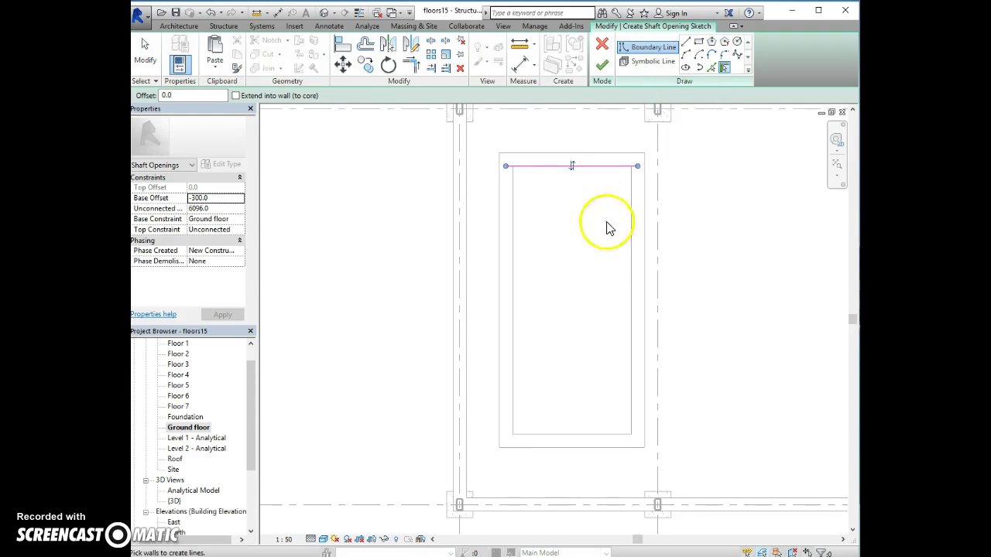
left_click(631, 259)
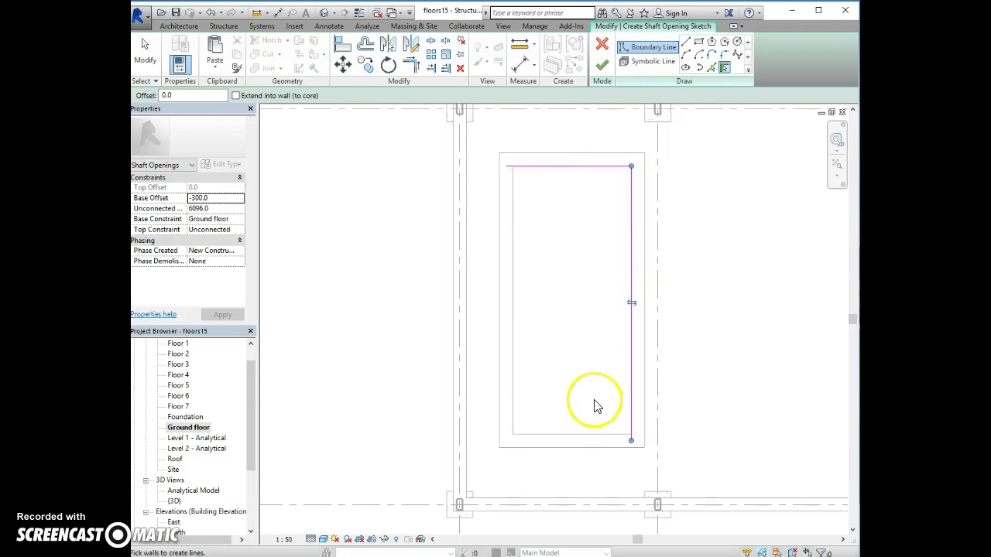
left_click(566, 438)
left_click(514, 378)
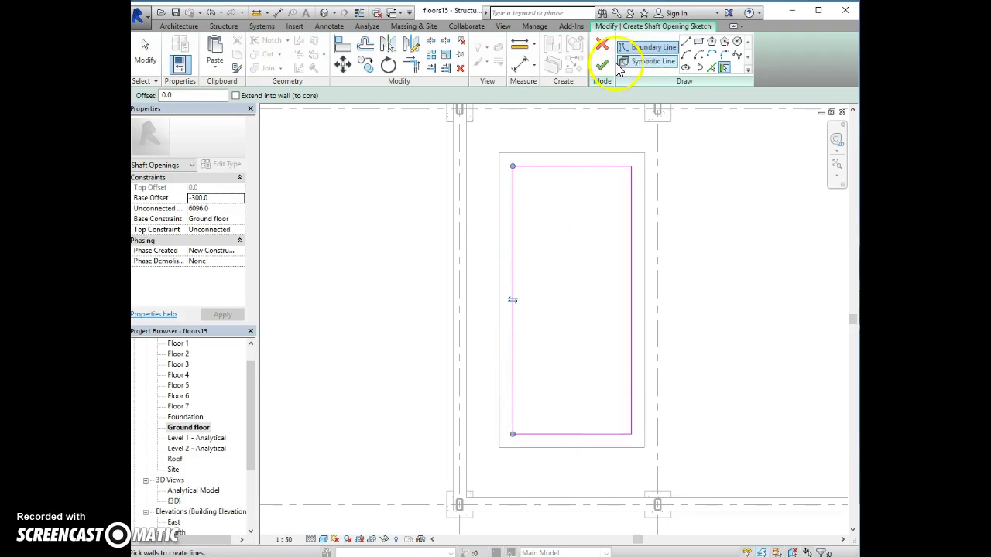
- Draw two diagonal symbolic lines across the shaft and finish the sketch
left_click(644, 62)
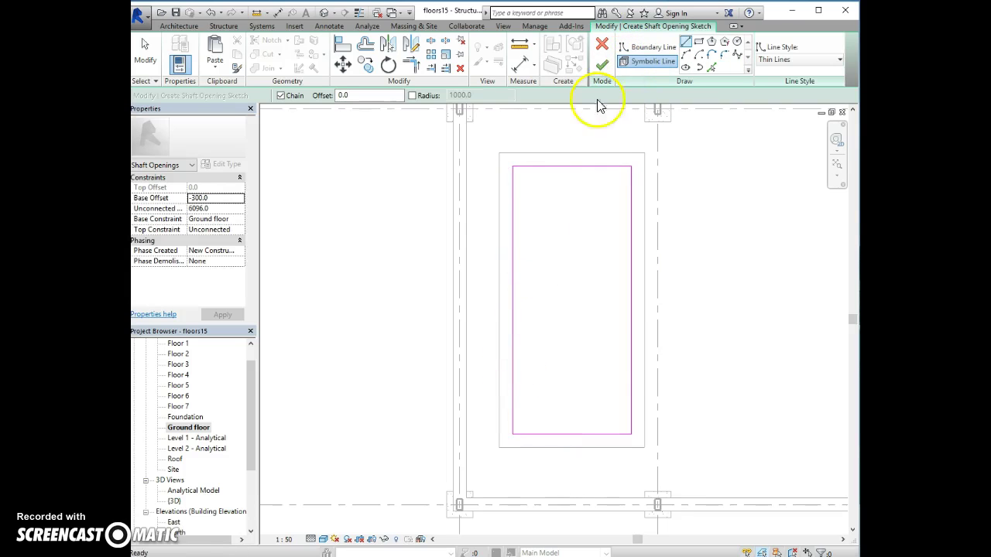
left_click(514, 435)
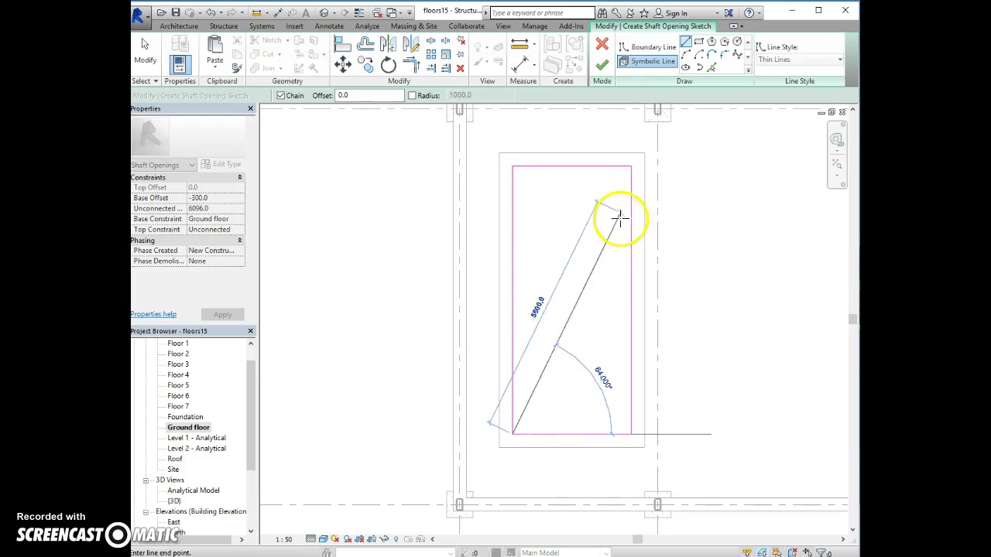
left_click(630, 167)
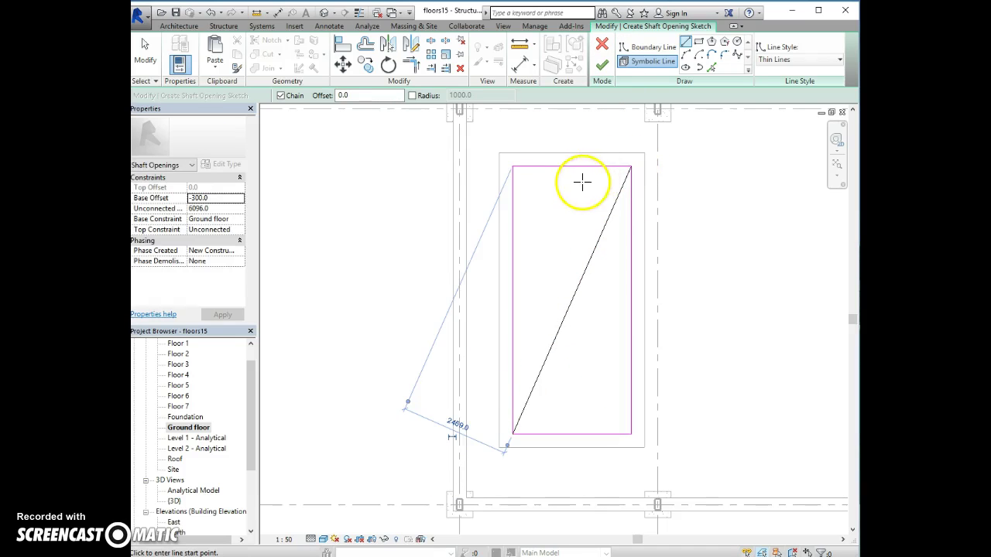
left_click(513, 167)
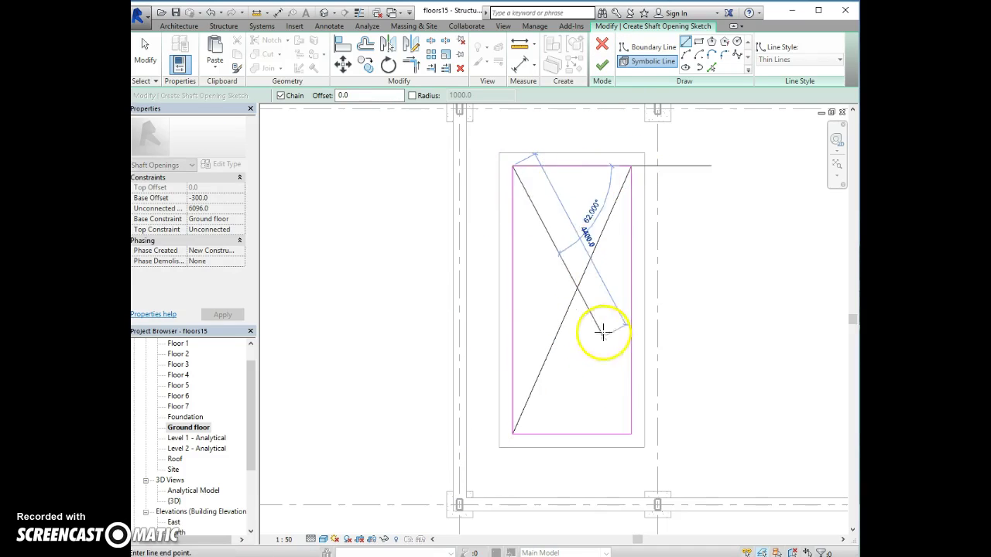
left_click(630, 434)
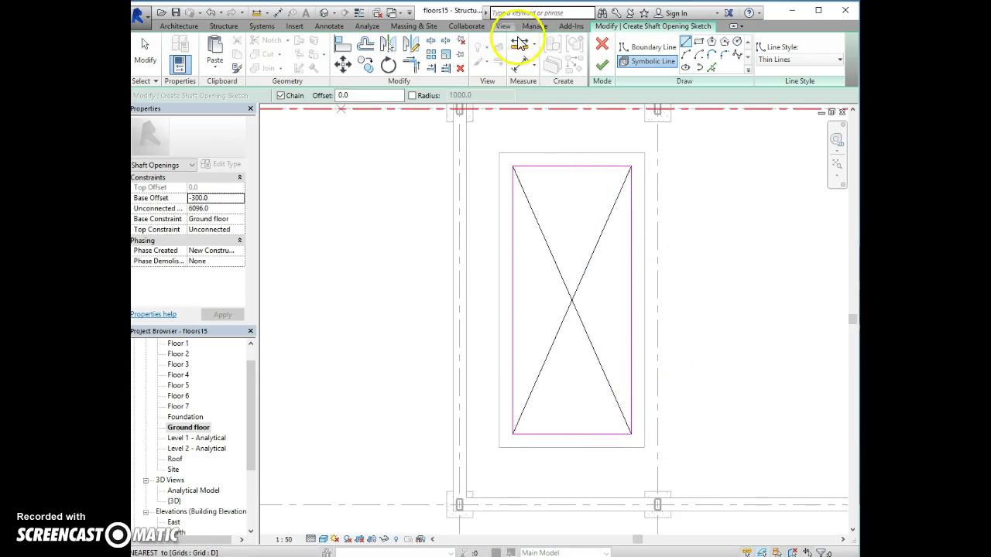
left_click(600, 65)
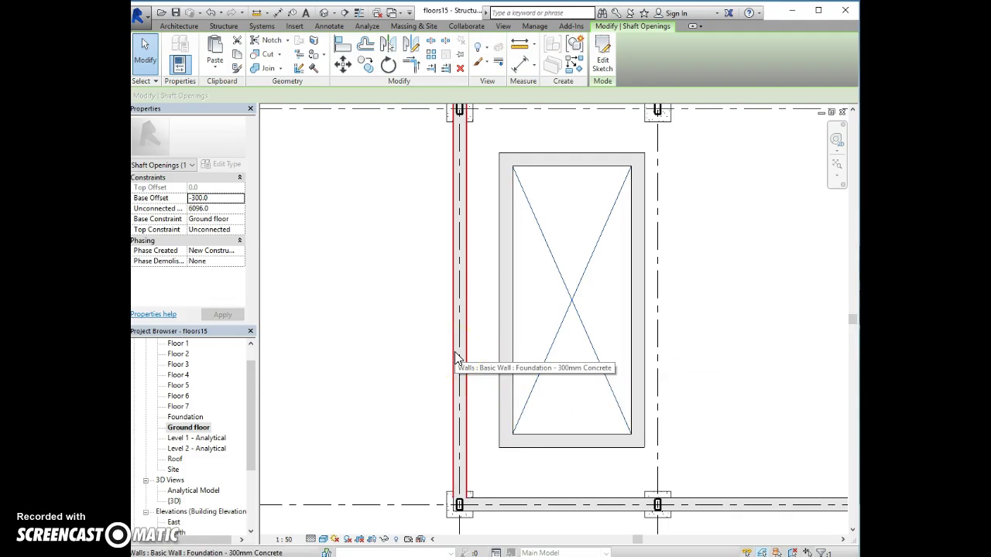
left_click_drag(343, 347, 293, 350)
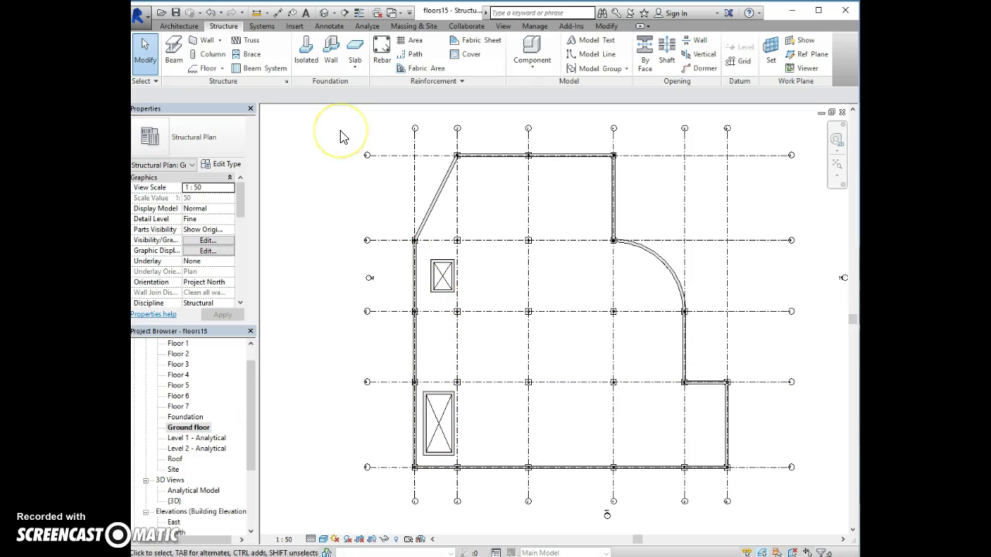
left_click(324, 13)
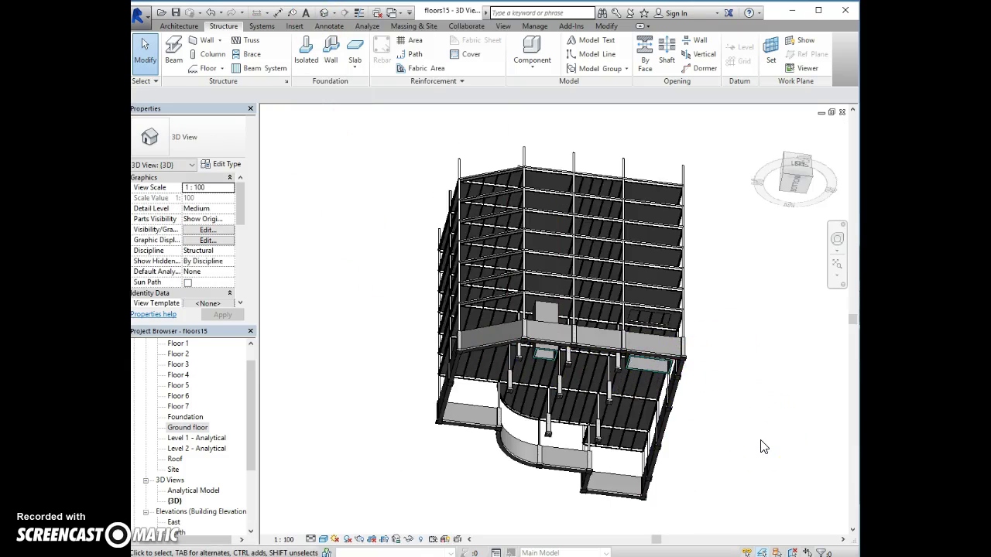
mouse_move(771, 452)
middle_mouse_down("shift")
mouse_move(652, 283)
mouse_move(599, 301)
mouse_move(552, 373)
mouse_move(414, 315)
mouse_move(402, 293)
mouse_move(451, 309)
mouse_move(425, 318)
mouse_move(411, 349)
mouse_move(553, 439)
mouse_move(592, 399)
mouse_move(652, 463)
middle_mouse_up("shift")
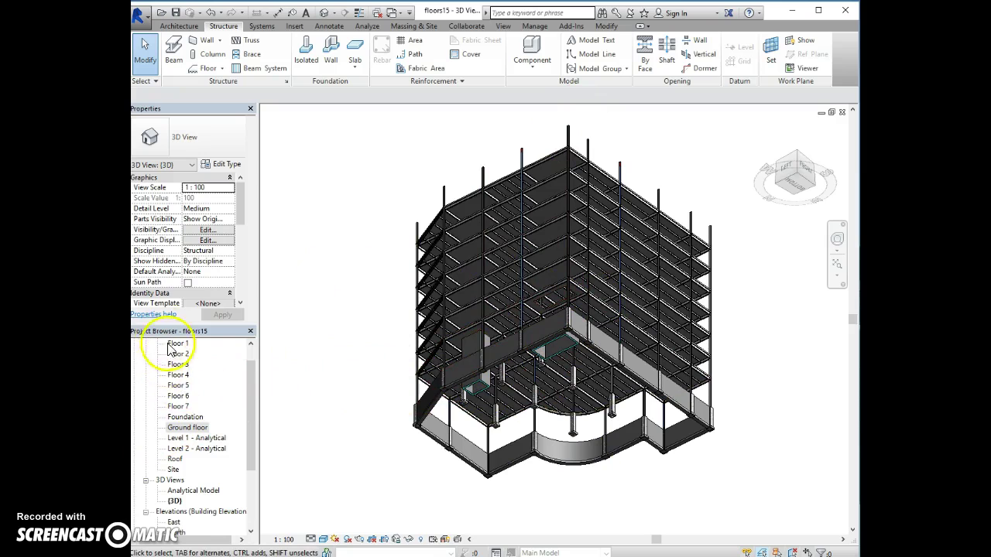
double_click(179, 431)
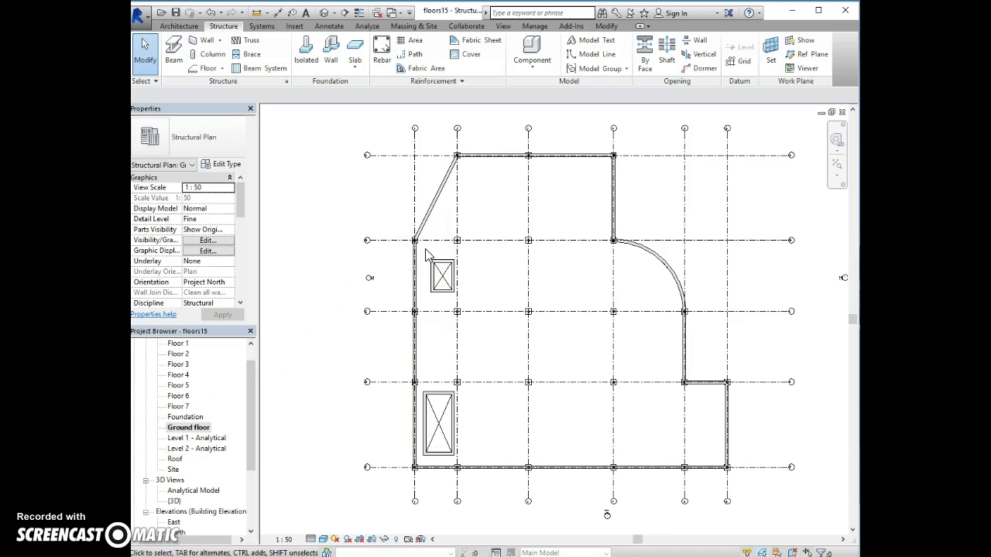
- Window-select the shaft walls and openings, filtering out the Structural Columns
left_click_drag(375, 247, 478, 463)
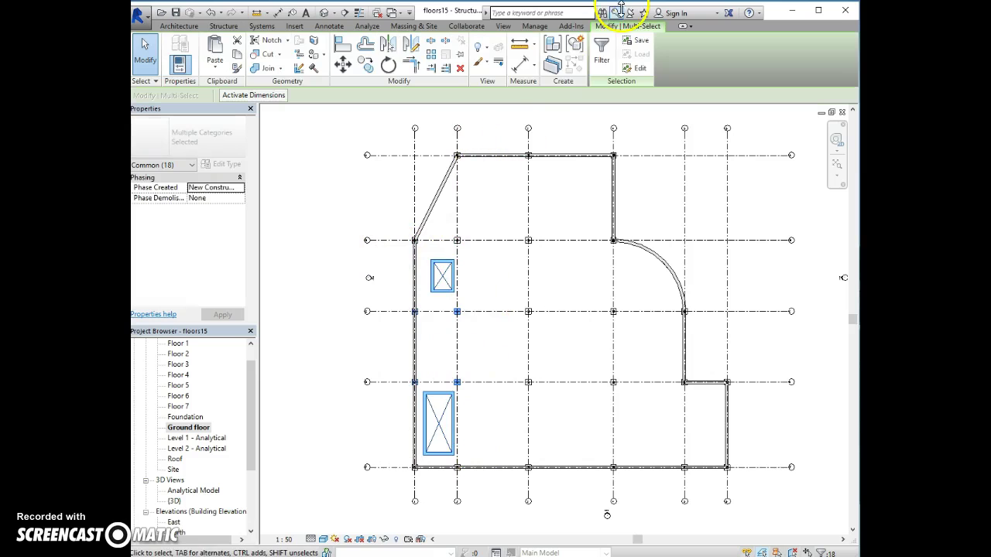
left_click(602, 51)
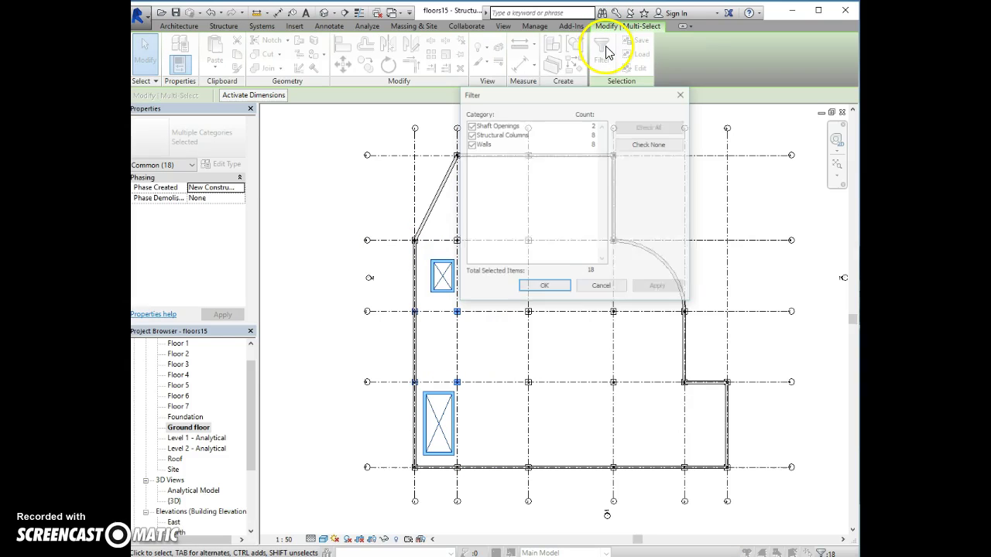
left_click(472, 135)
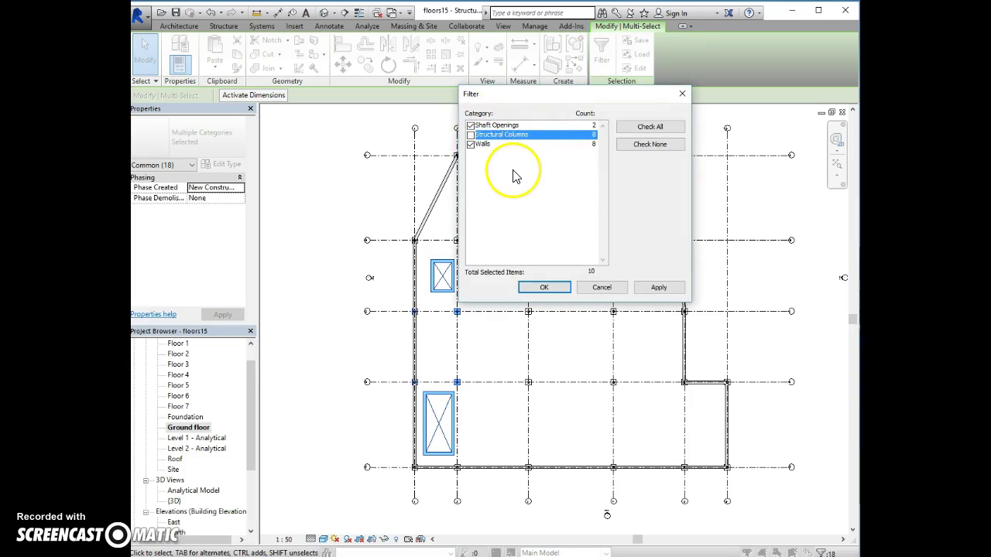
left_click(526, 288)
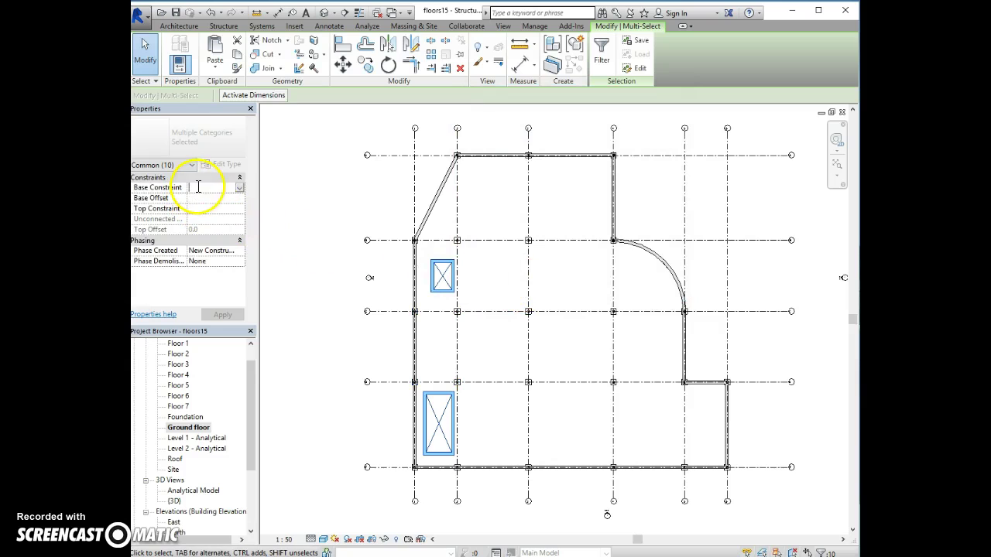
- Set base Foundation, top up to Roof with -1000 top offset, and apply
left_click(240, 187)
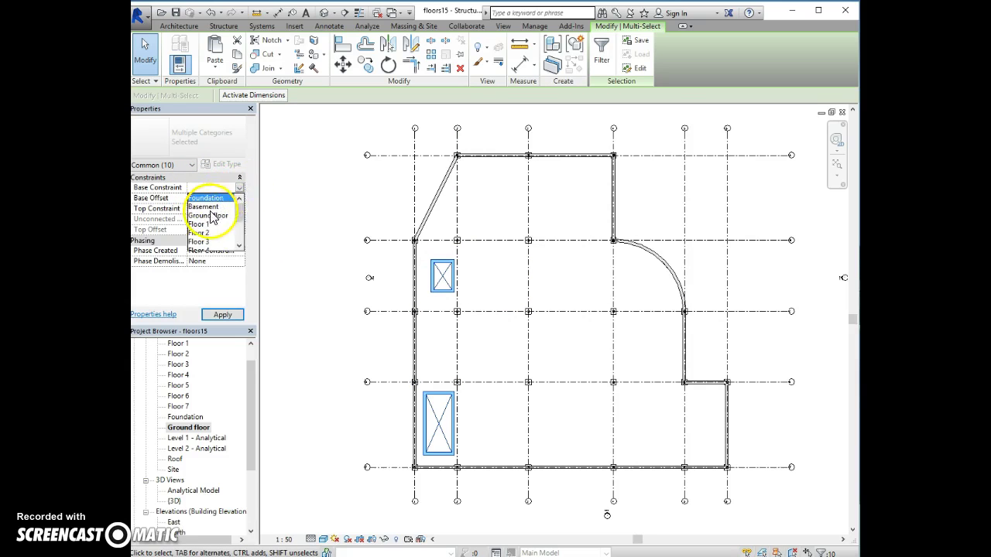
left_click(214, 198)
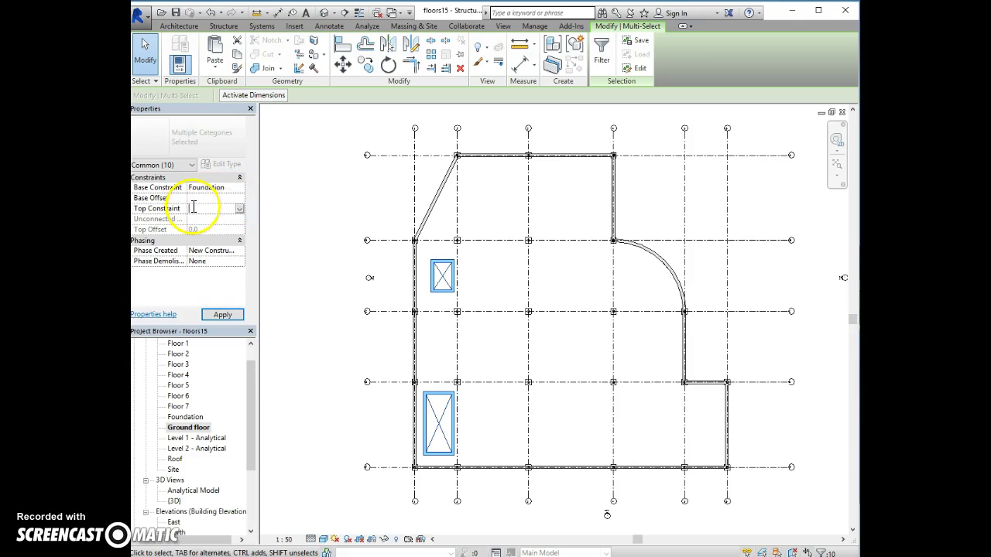
left_click(240, 209)
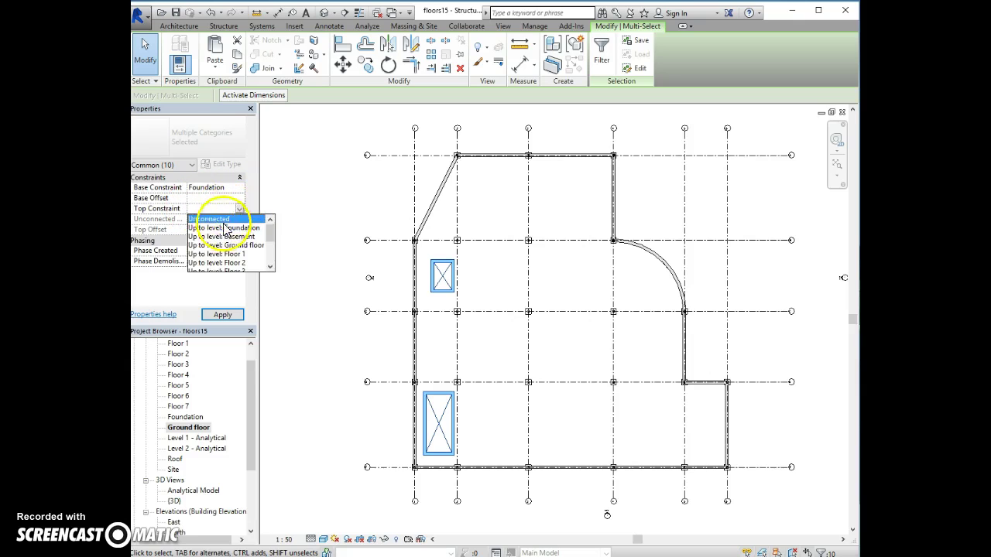
left_click(269, 260)
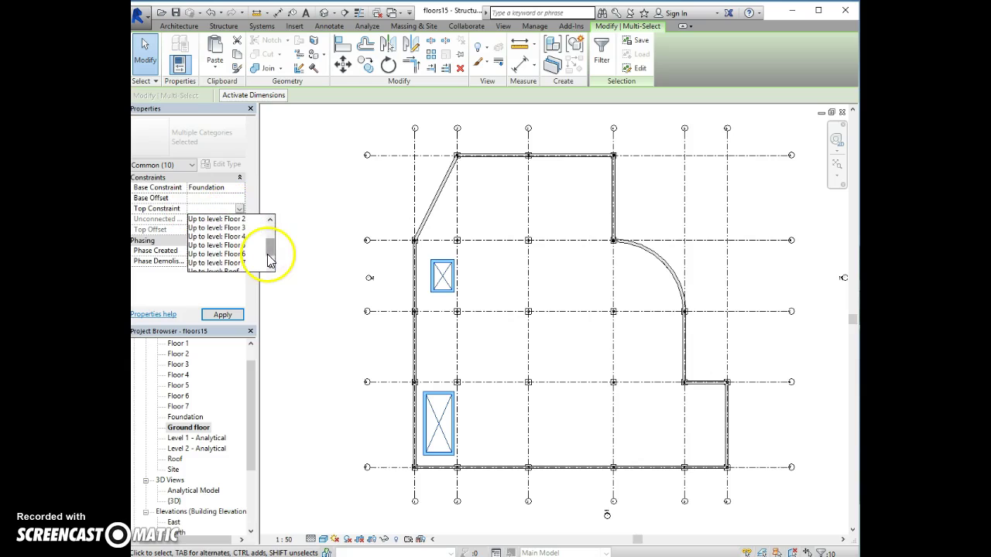
left_click(269, 261)
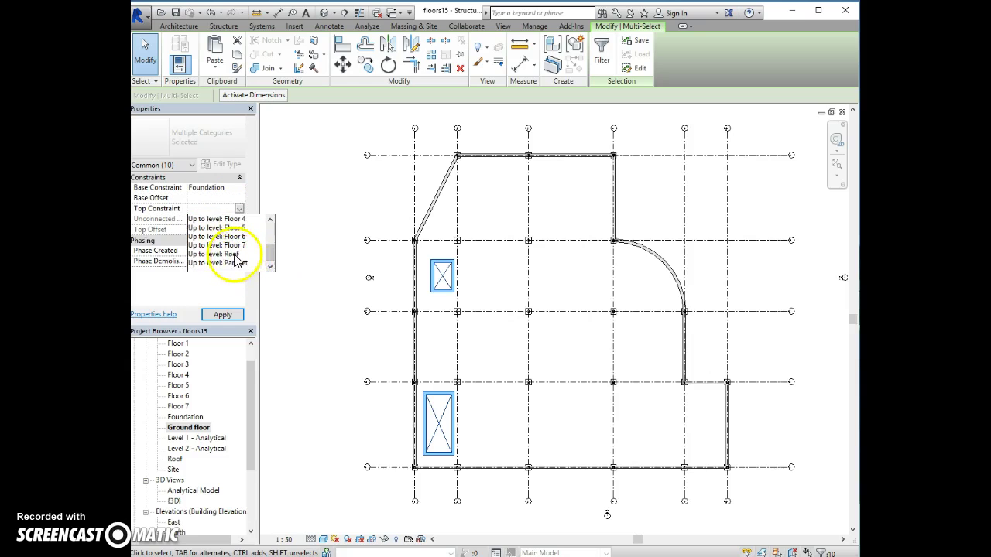
left_click(234, 254)
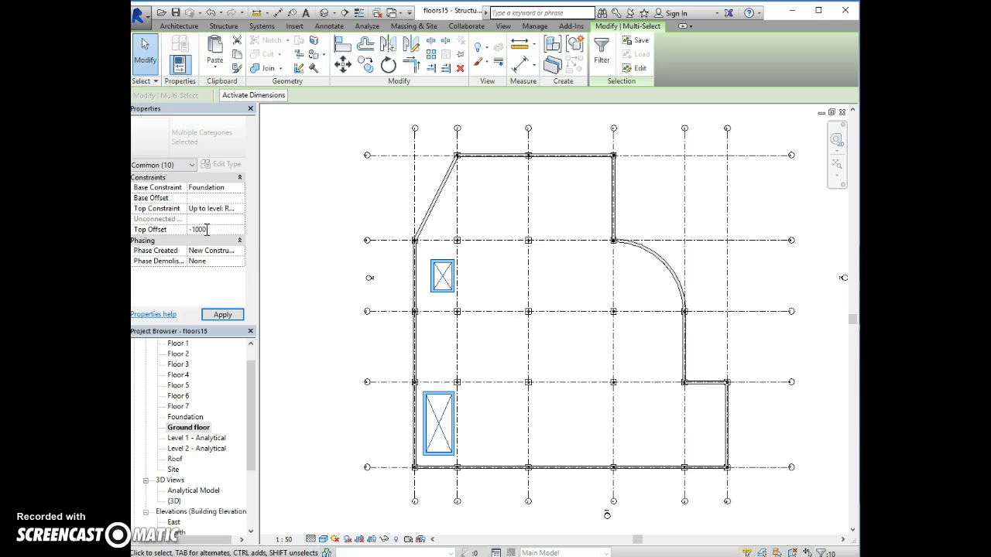
left_click(222, 314)
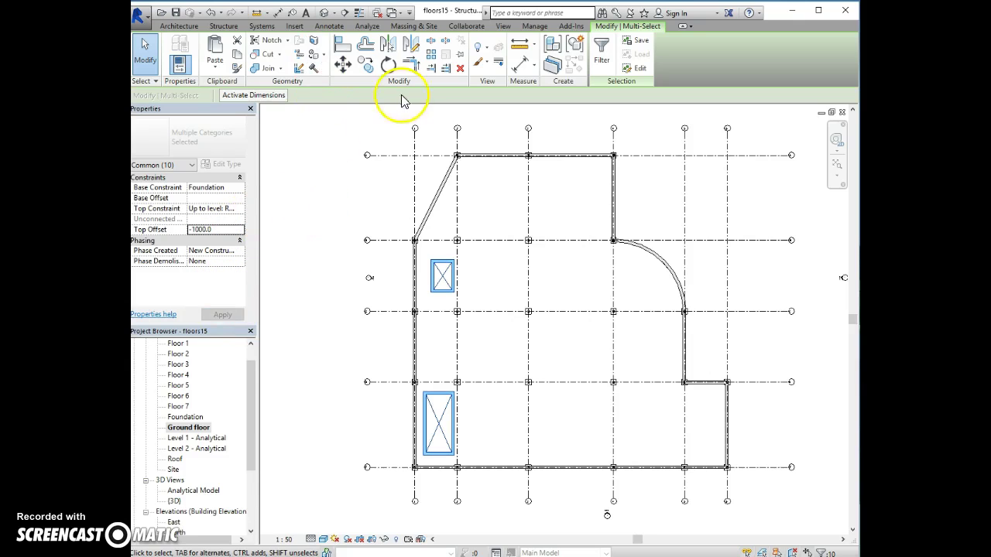
- Open the default 3D view and orbit to see the full-height shaft walls
left_click(325, 14)
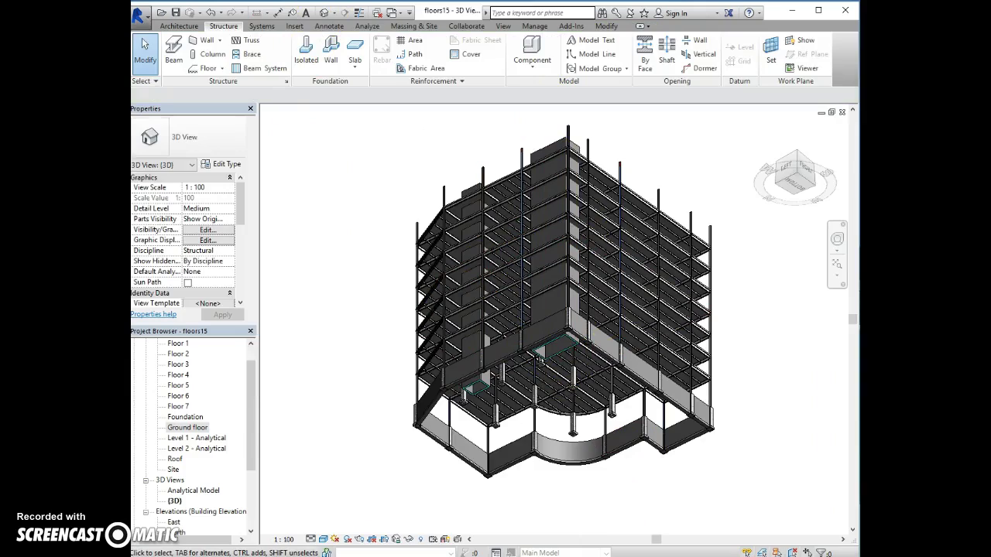
mouse_move(624, 519)
middle_mouse_down("shift")
mouse_move(537, 420)
mouse_move(506, 336)
mouse_move(613, 480)
mouse_move(631, 526)
middle_mouse_up("shift")
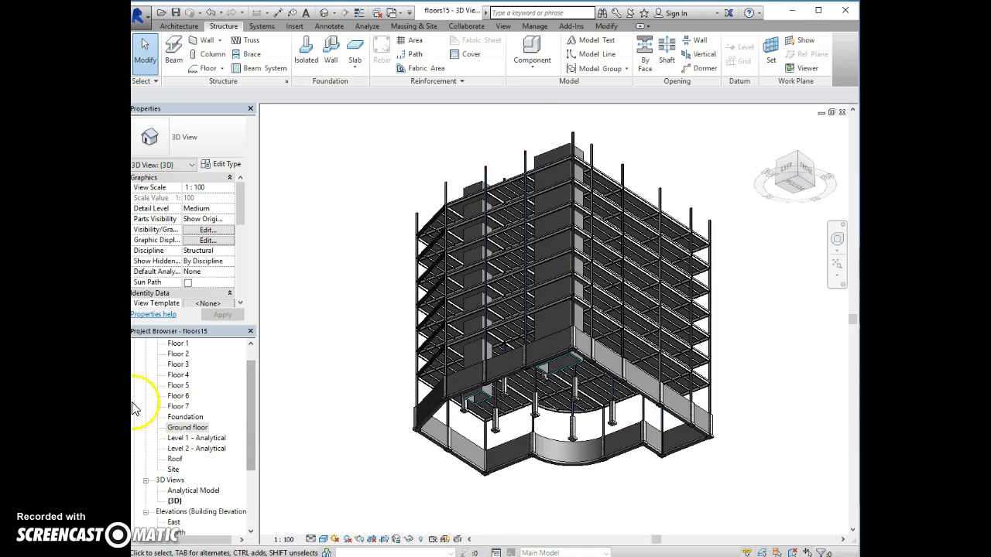